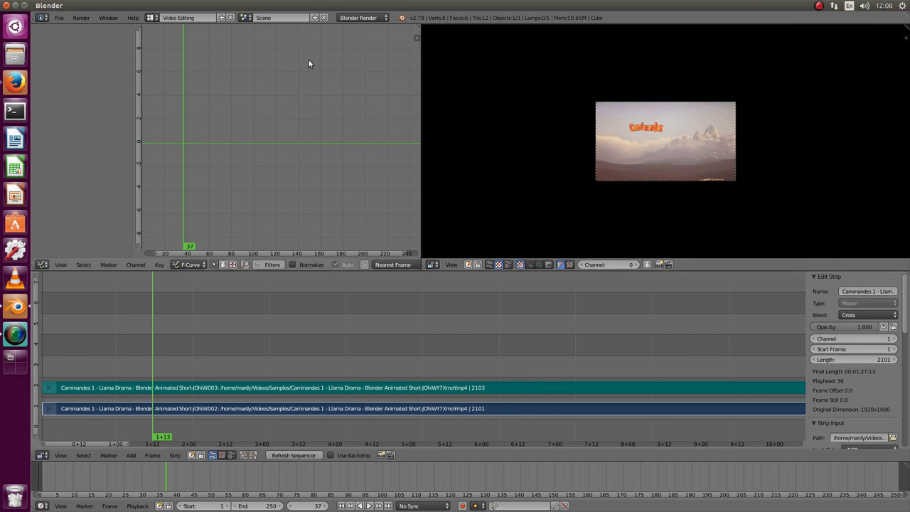
# Step: Create a new scene with copied settings and name it 'Subtitles'
pyautogui.click(314, 20)
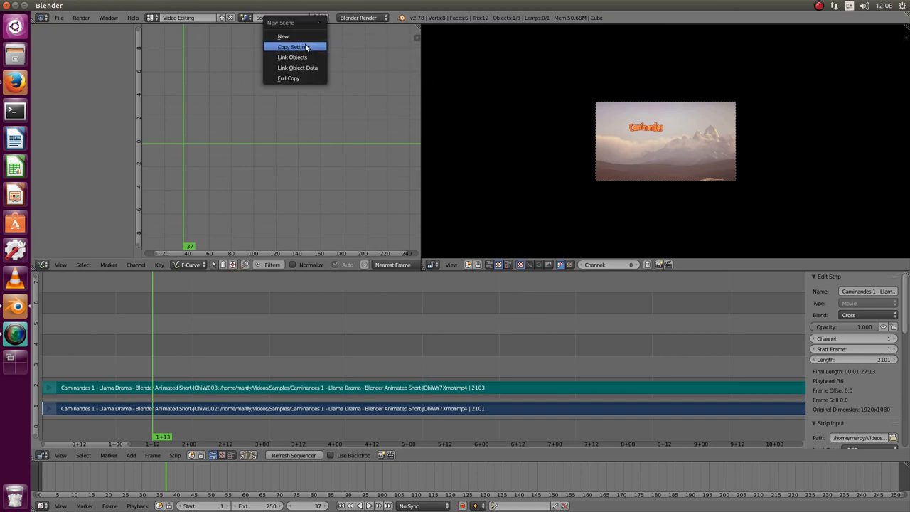
pyautogui.click(305, 47)
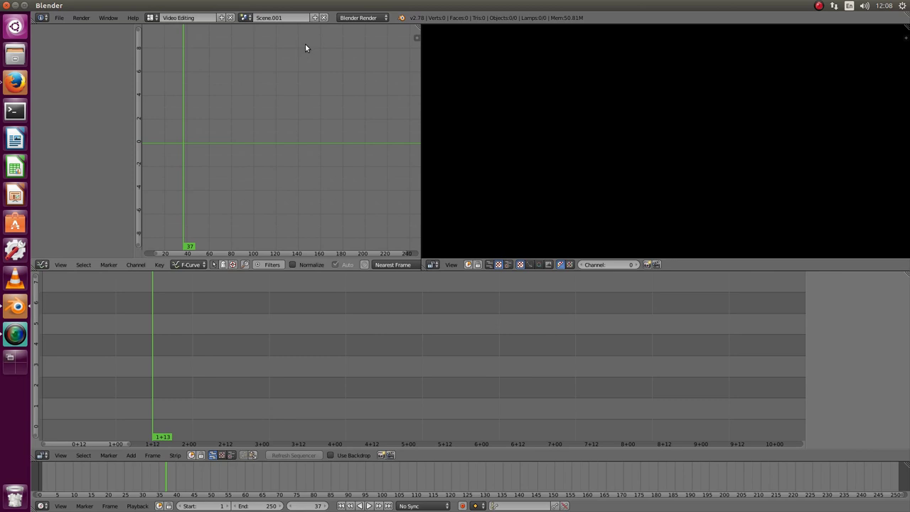
pyautogui.click(290, 17)
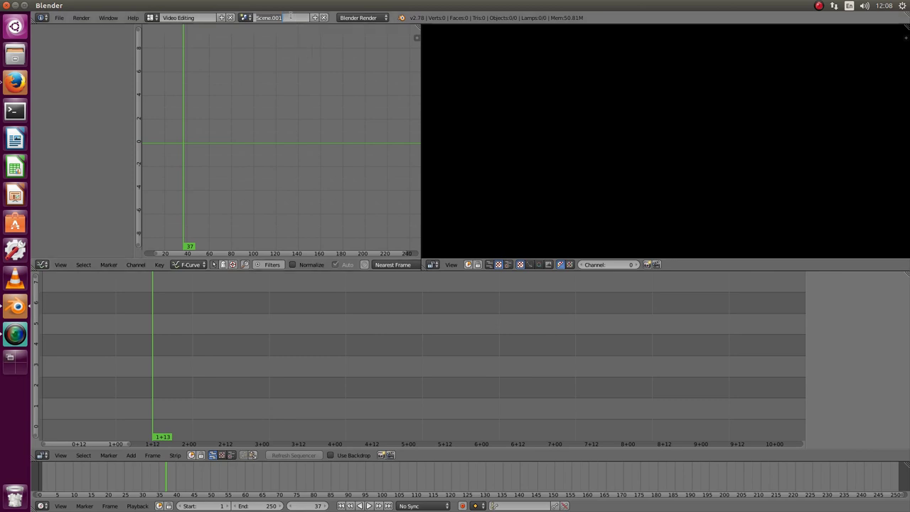
pyautogui.write('Subtitles')
pyautogui.press('Return')
# Step: Switch to the Default screen layout with the Subtitles scene active
pyautogui.click(157, 19)
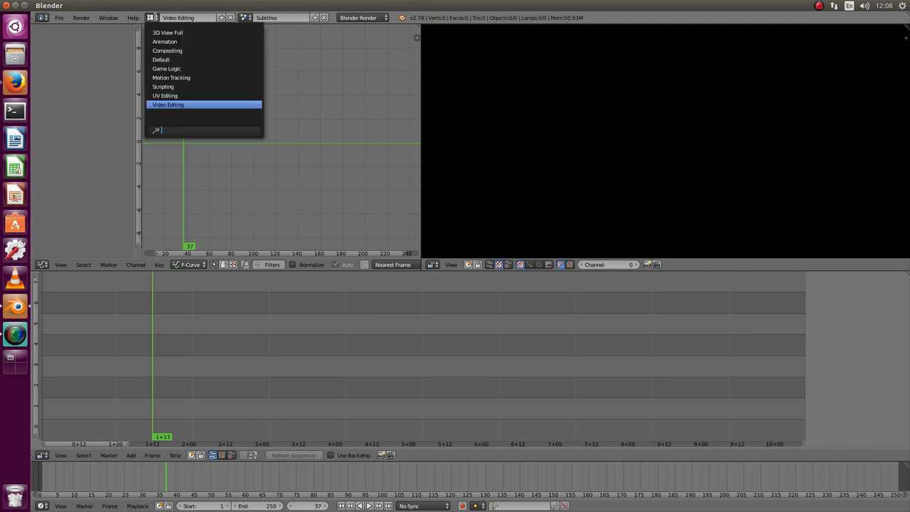
pyautogui.click(161, 61)
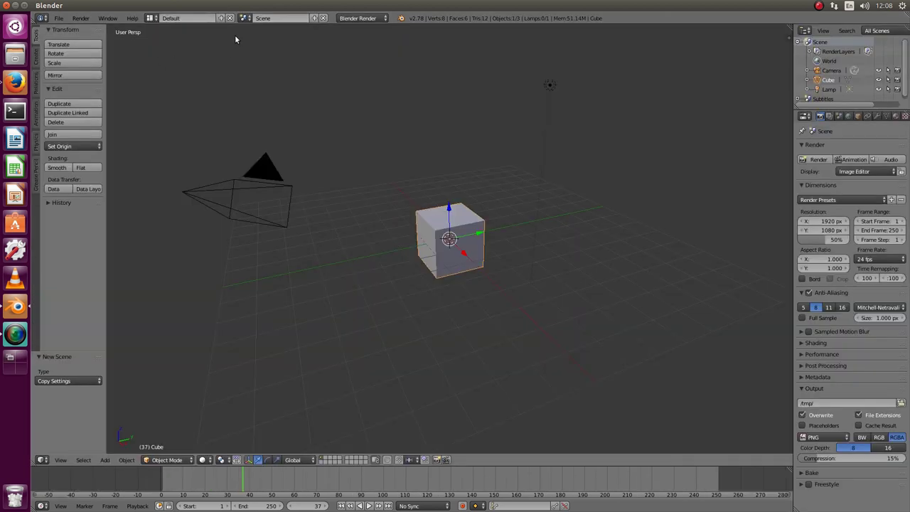
pyautogui.click(246, 18)
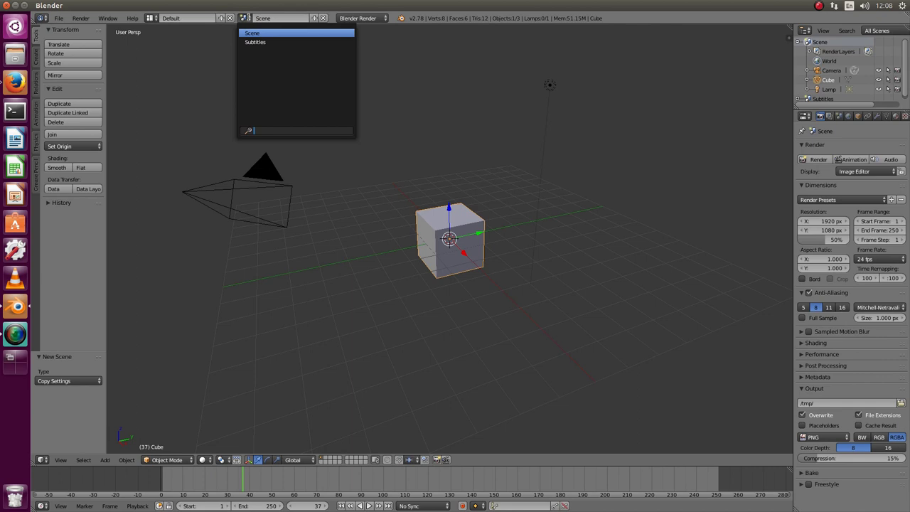
pyautogui.click(252, 43)
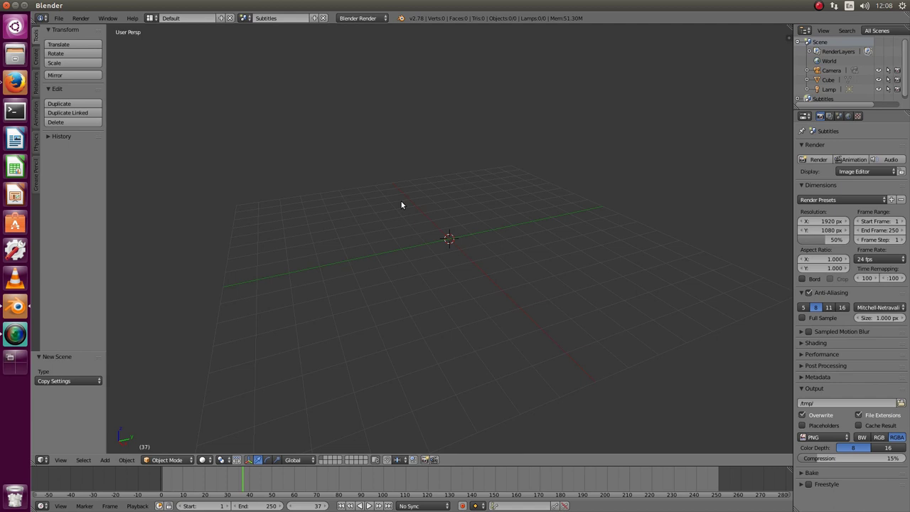
# Step: Add a camera to the scene from the top view
pyautogui.press('KP_7')
pyautogui.hotkey('shift', 'a')
pyautogui.moveTo(401, 203)
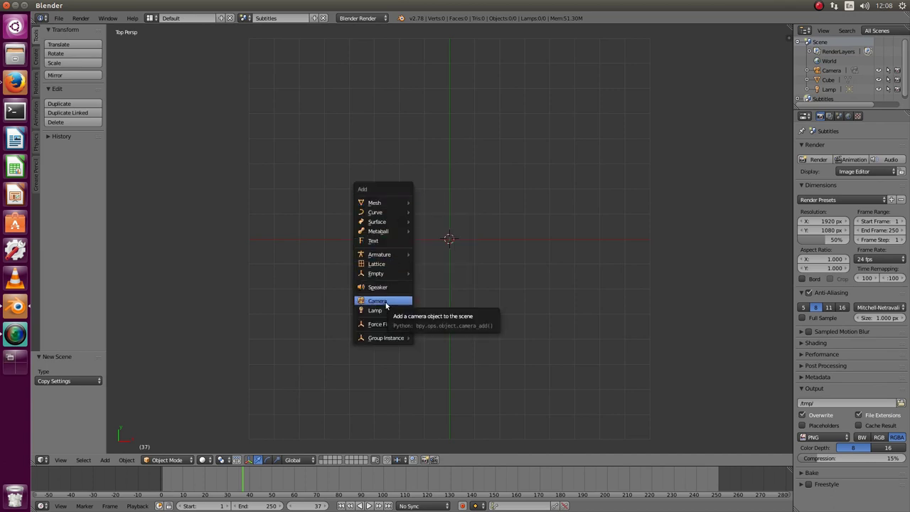
pyautogui.click(385, 303)
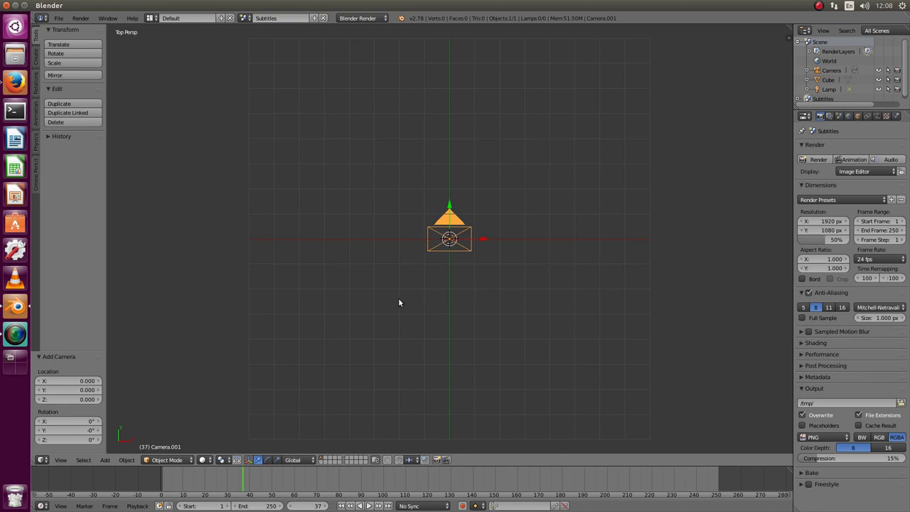
# Step: Set the camera's Z location to 10 and look through it
pyautogui.press('n')
pyautogui.click(735, 72)
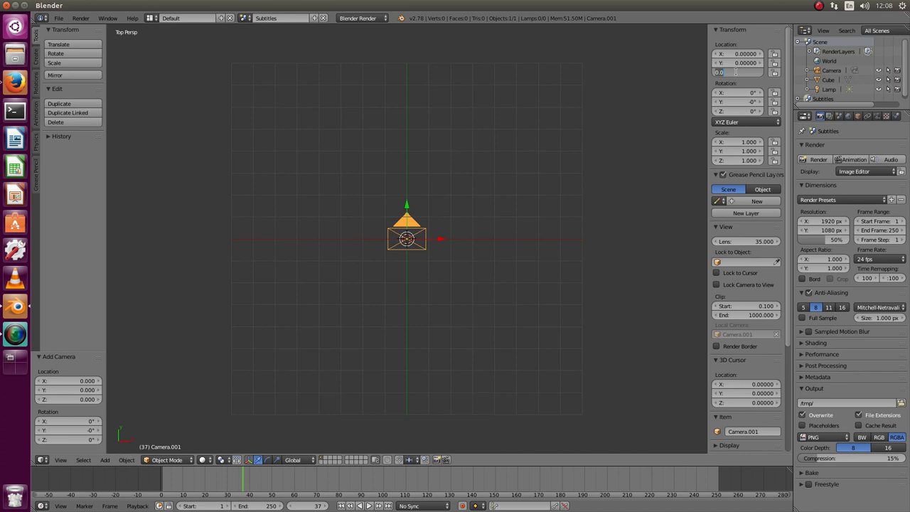
pyautogui.write('10')
pyautogui.press('Return')
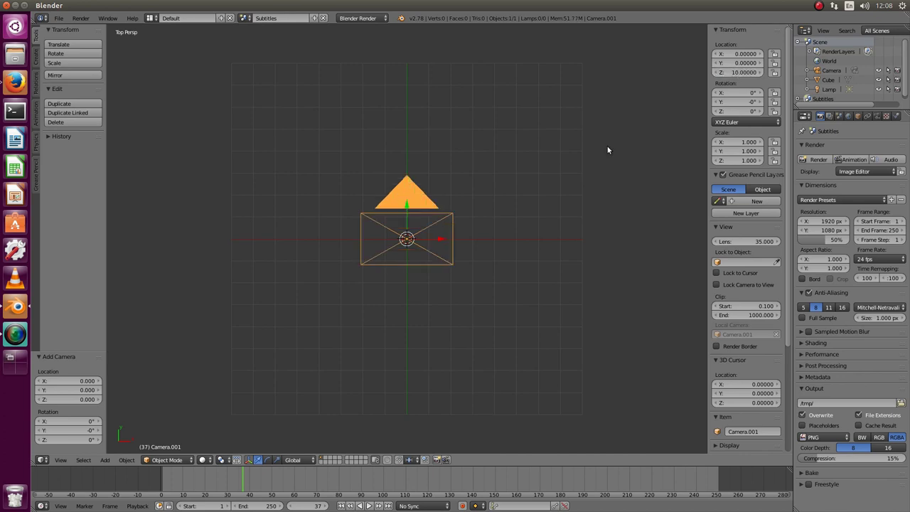
pyautogui.press('KP_0')
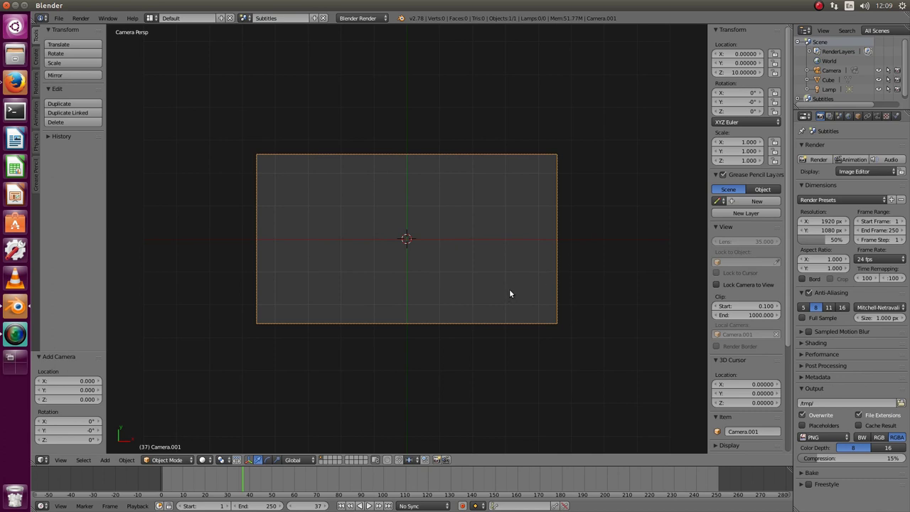
# Step: Add a text object, move it toward the frame's bottom, and center its horizontal alignment
pyautogui.hotkey('shift', 'a')
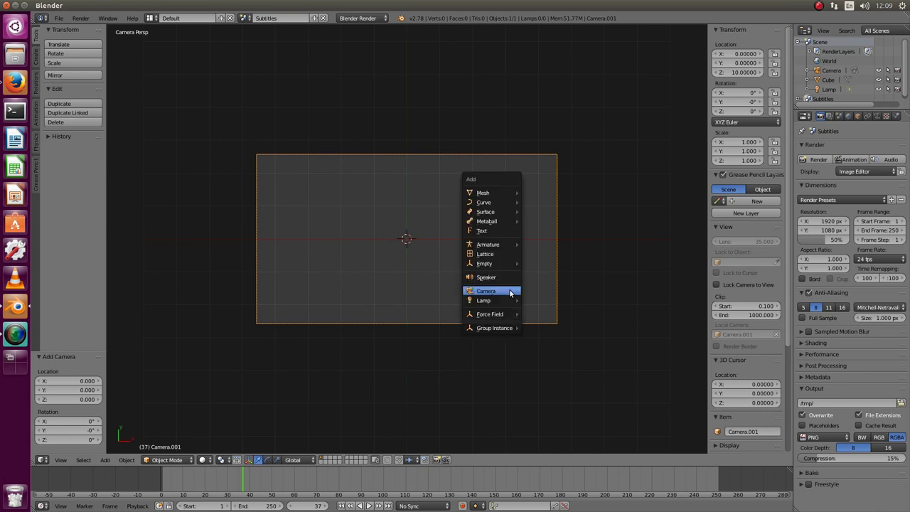
pyautogui.click(493, 231)
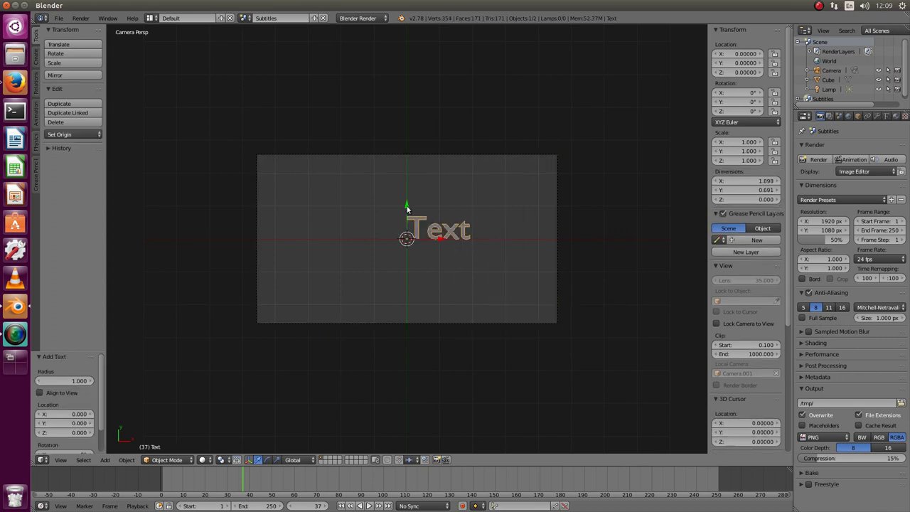
pyautogui.moveTo(406, 208); pyautogui.dragTo(407, 273)
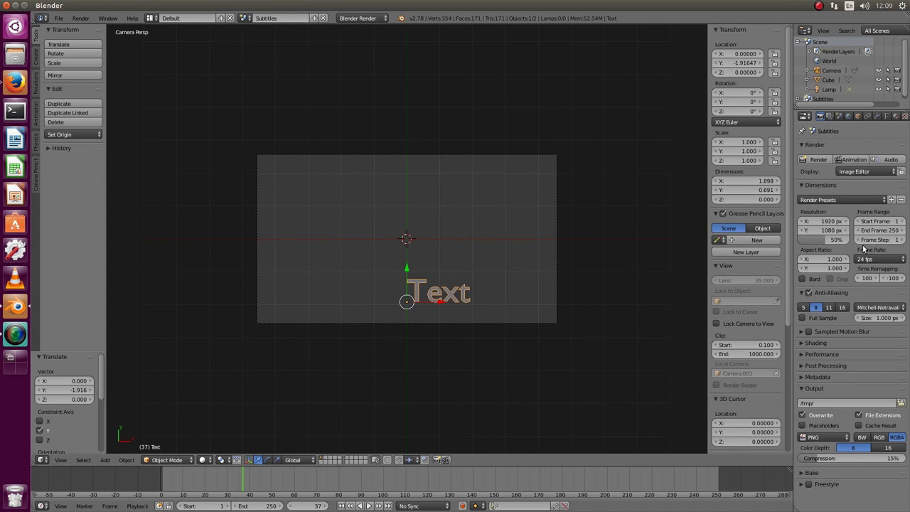
pyautogui.click(885, 115)
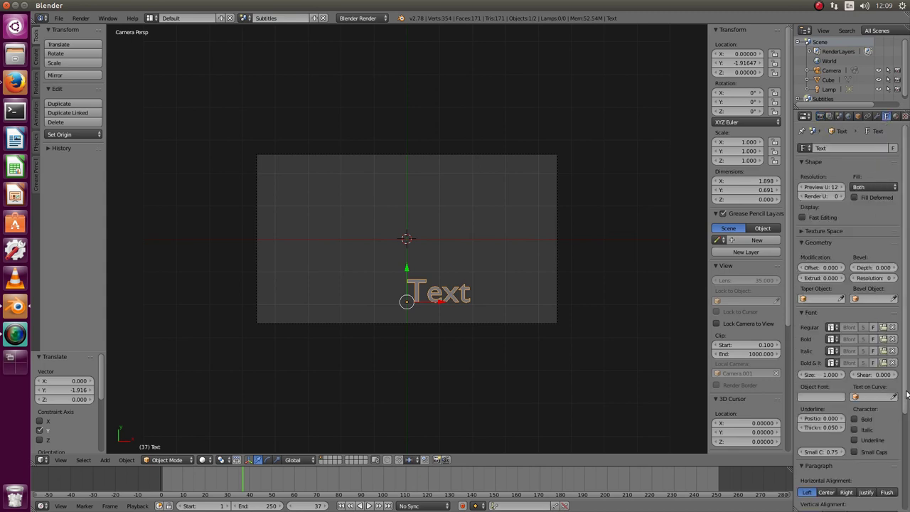
pyautogui.scroll(-3, 885, 426)
pyautogui.click(826, 445)
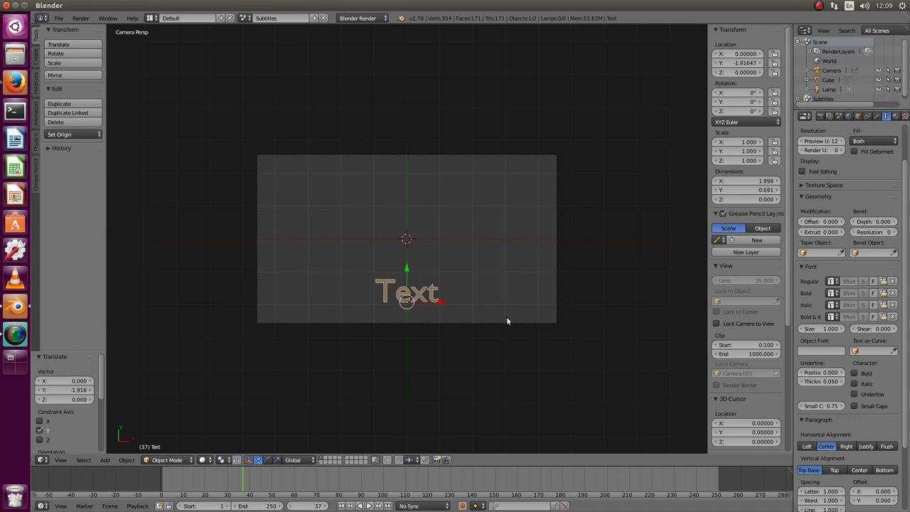
# Step: Replace the placeholder text with 'This is a sample, let's mak it abit long'
pyautogui.press('Tab')
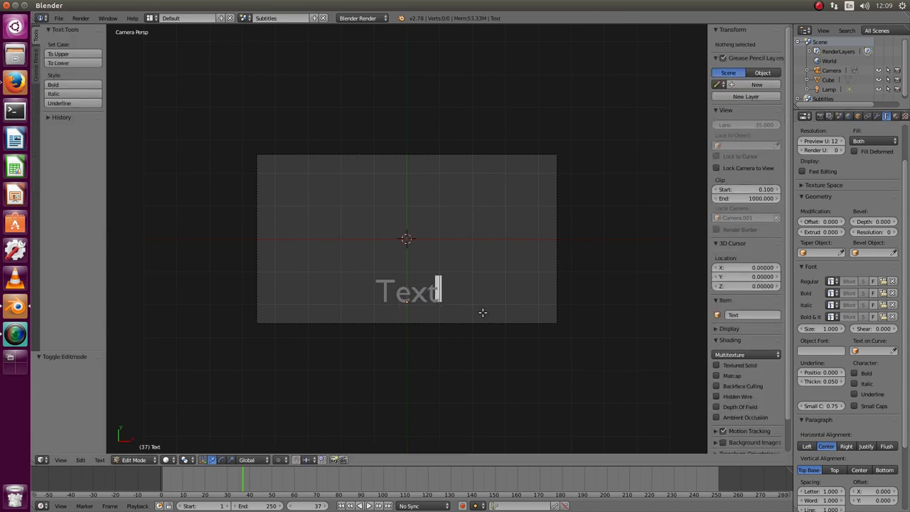
pyautogui.press('BackSpace')
pyautogui.press('BackSpace')
pyautogui.press('BackSpace')
pyautogui.press('BackSpace')
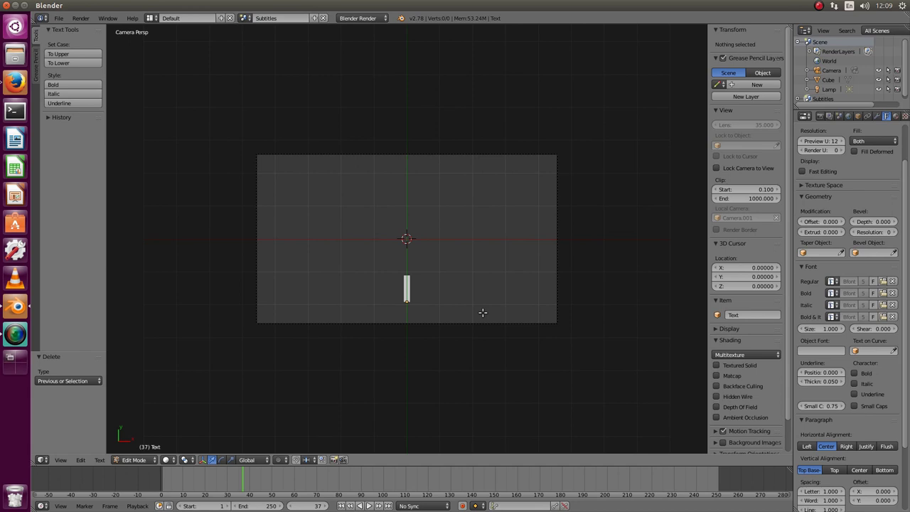
pyautogui.write('This is ')
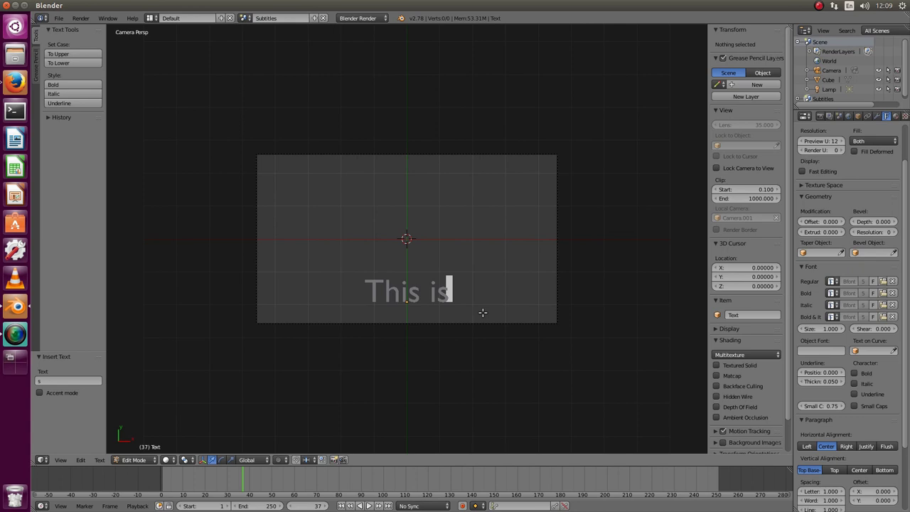
pyautogui.write('a sample')
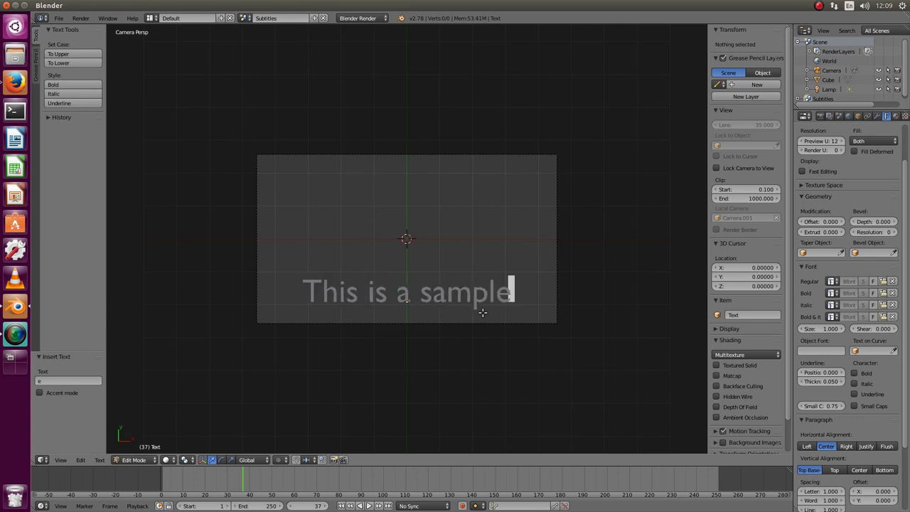
pyautogui.write(", let's")
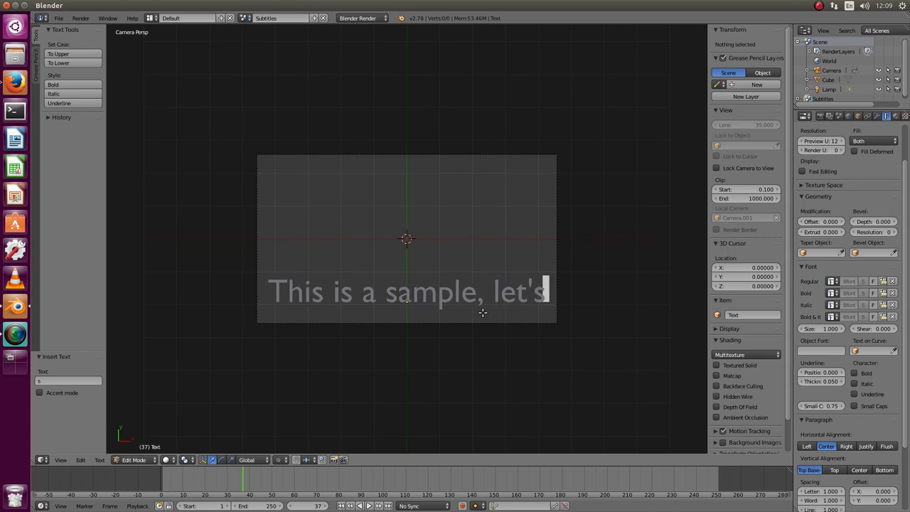
pyautogui.write(' mak it ab')
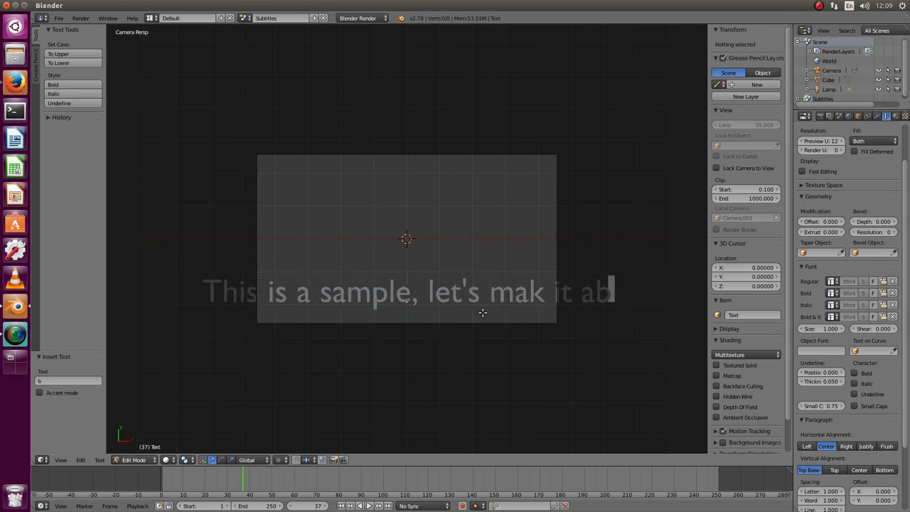
pyautogui.write('it long')
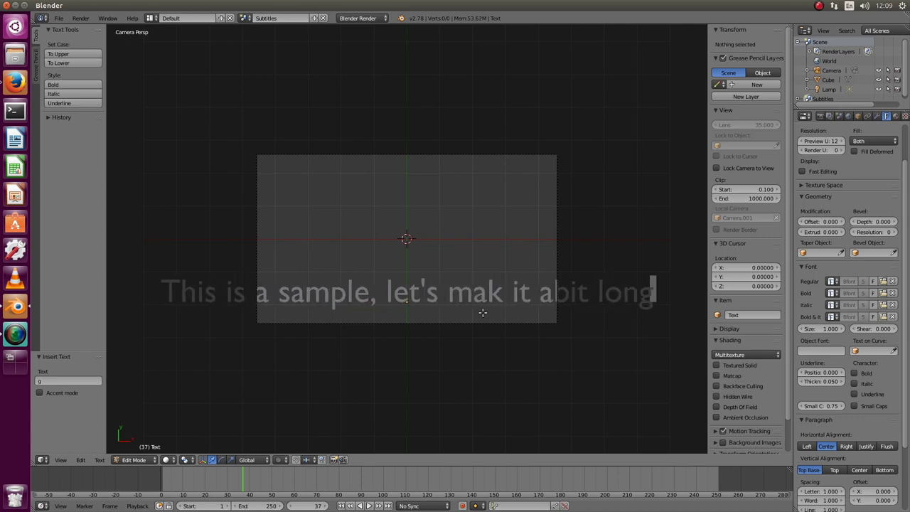
# Step: Insert the missing 'e' so the caption says 'make', then exit text editing
pyautogui.press('Left')
pyautogui.press('Left')
pyautogui.press('Left')
pyautogui.press('Left')
pyautogui.press('Left')
pyautogui.press('Left')
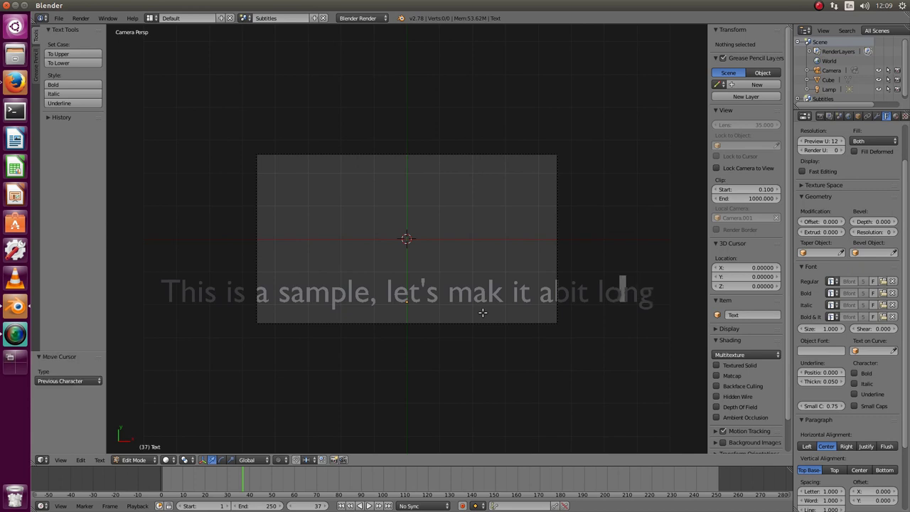
pyautogui.press('Left')
pyautogui.press('Tab')
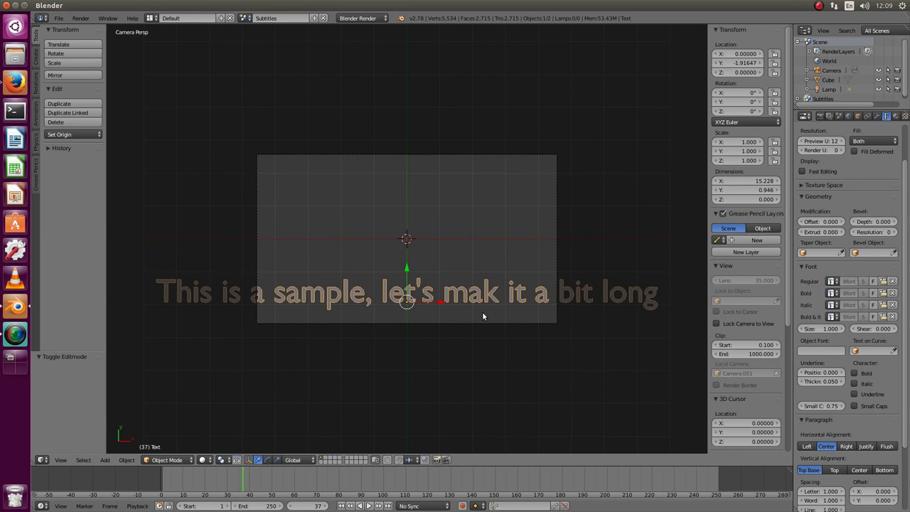
pyautogui.press('Tab')
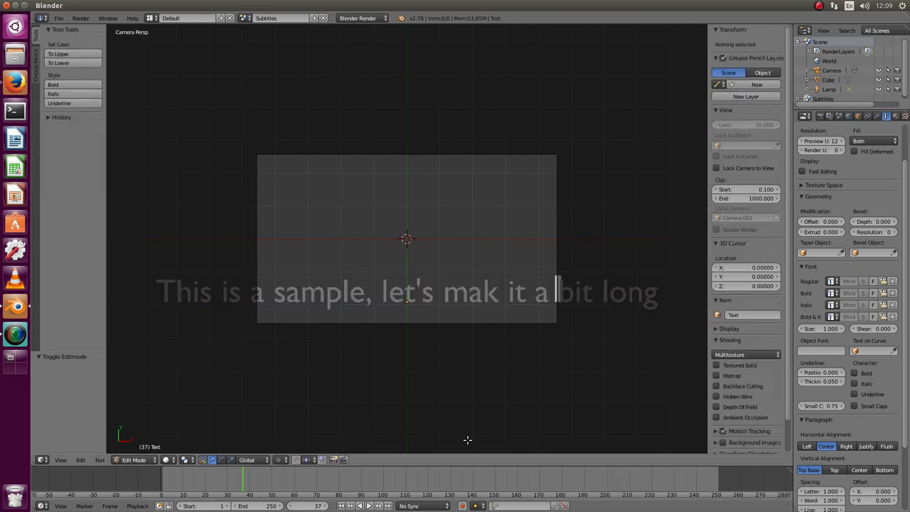
pyautogui.press('Left')
pyautogui.press('Left')
pyautogui.press('Left')
pyautogui.press('Left')
pyautogui.press('Left')
pyautogui.press('Left')
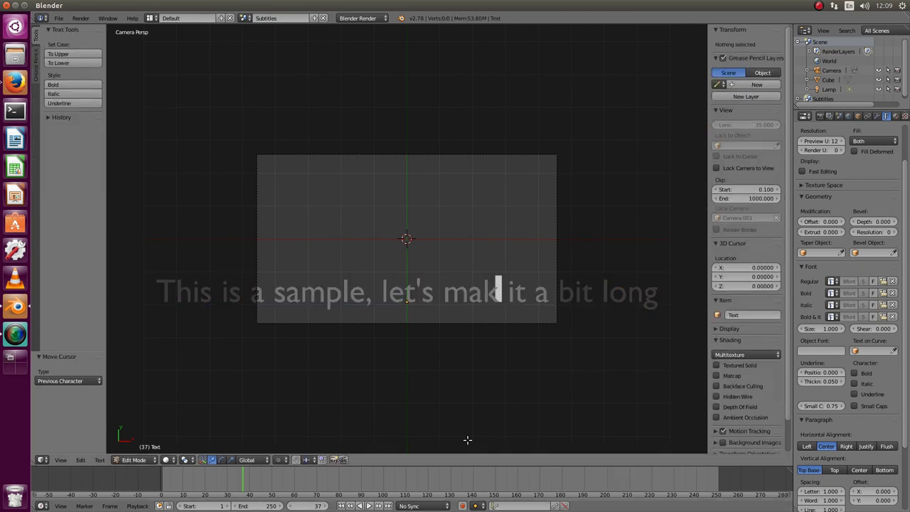
pyautogui.write('e')
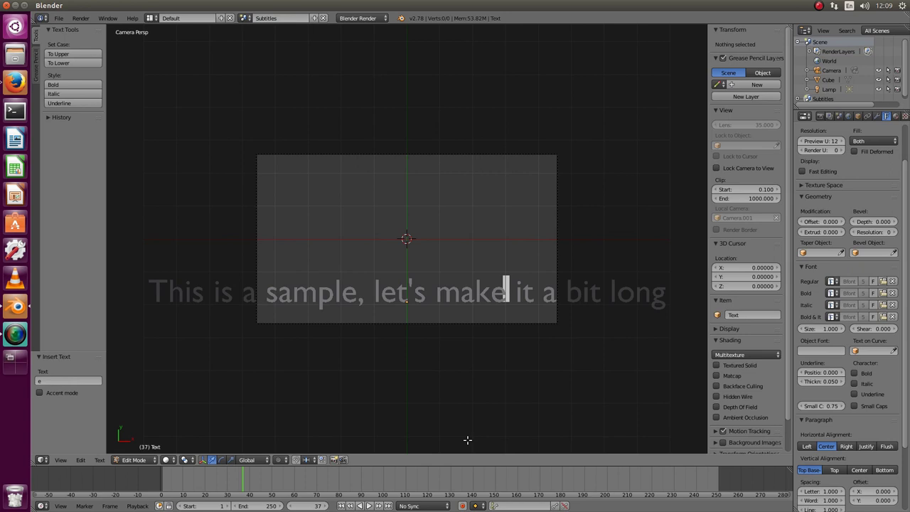
pyautogui.press('Tab')
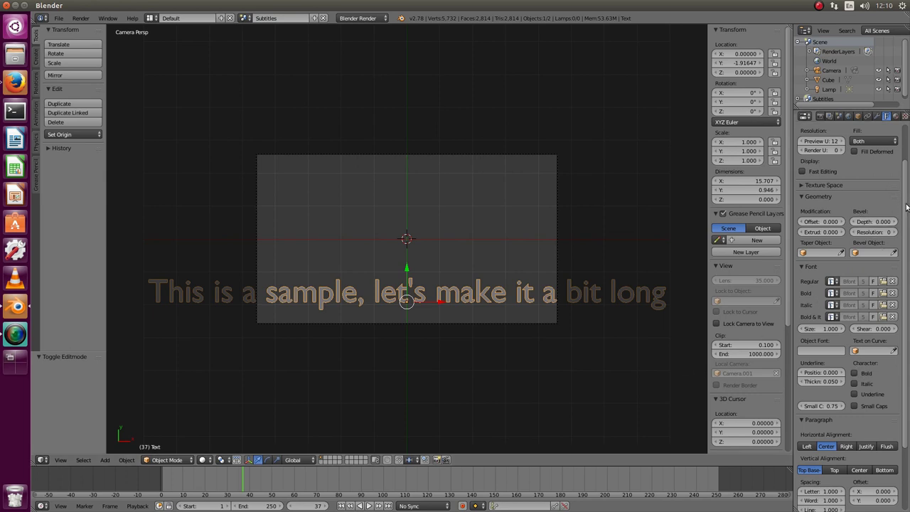
# Step: Reduce the caption font size to 0.730 and lower it to Y −2.190
pyautogui.moveTo(824, 329)
pyautogui.mouseDown()
pyautogui.moveTo(789, 328)
pyautogui.moveTo(829, 331)
pyautogui.mouseUp()
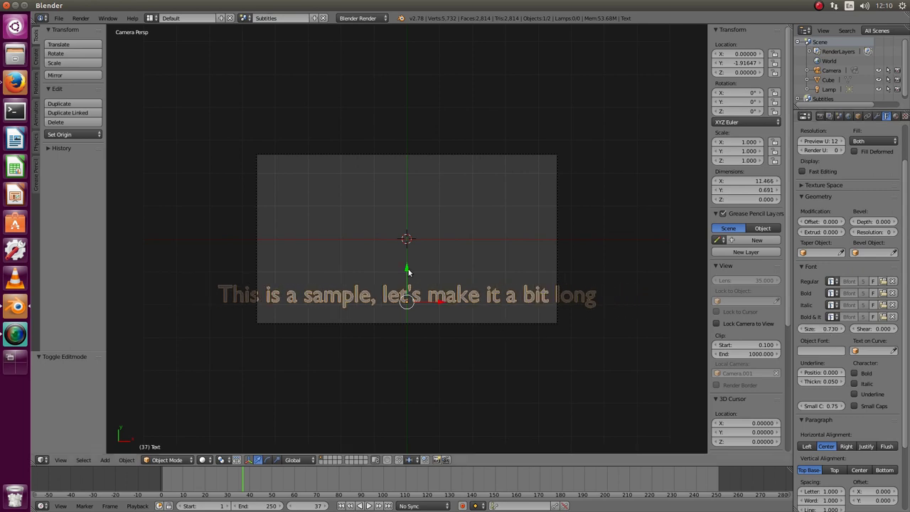
pyautogui.moveTo(406, 270); pyautogui.dragTo(406, 279)
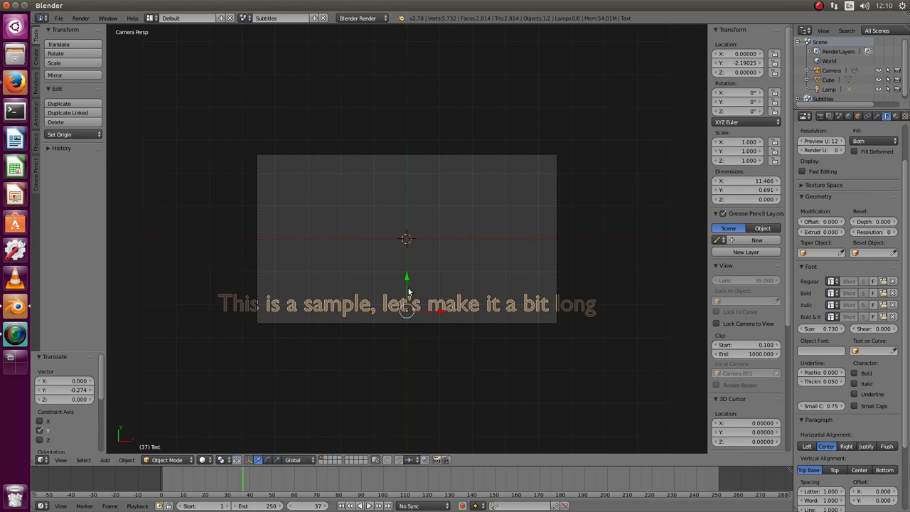
pyautogui.scroll(-3, 902, 305)
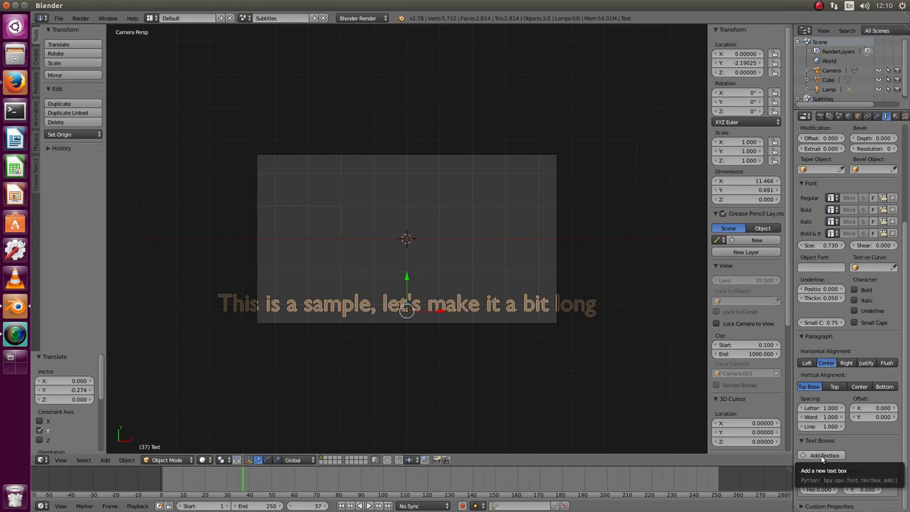
# Step: Add a text box to the caption with a width of 8.5
pyautogui.click(822, 456)
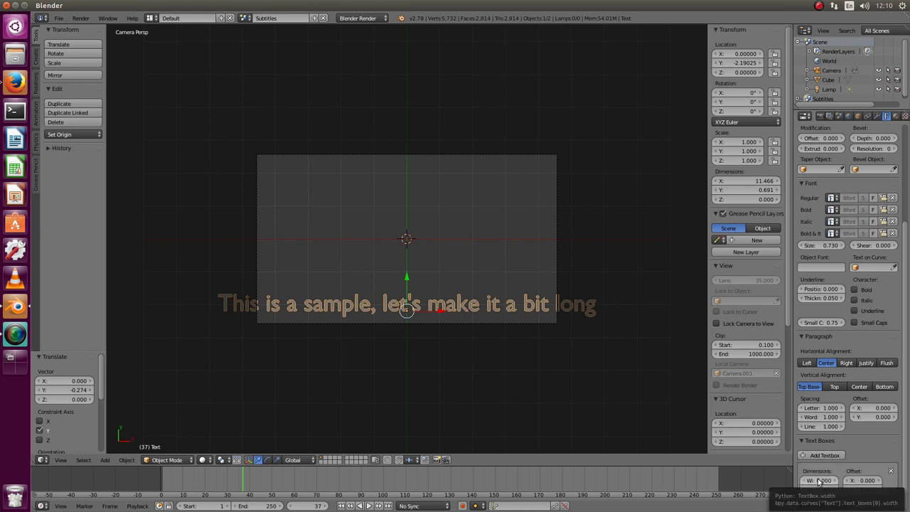
pyautogui.moveTo(818, 481); pyautogui.dragTo(872, 482)
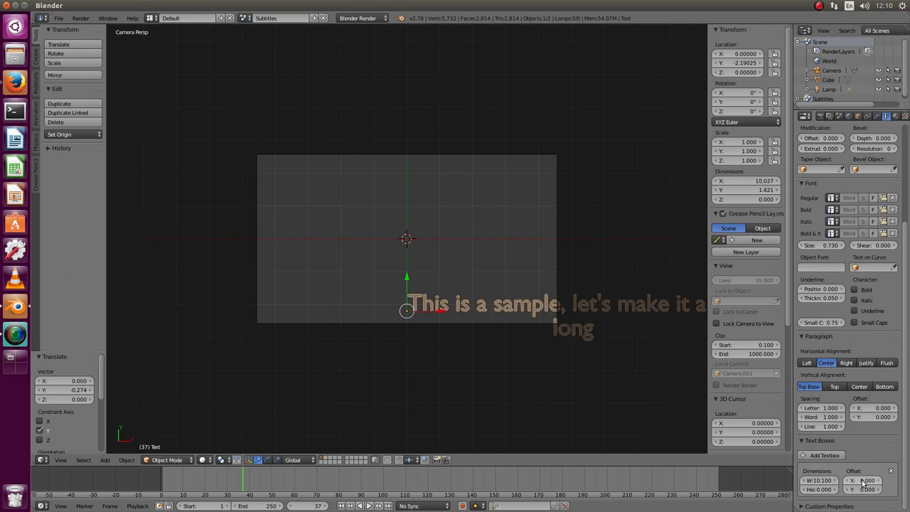
pyautogui.click(818, 481)
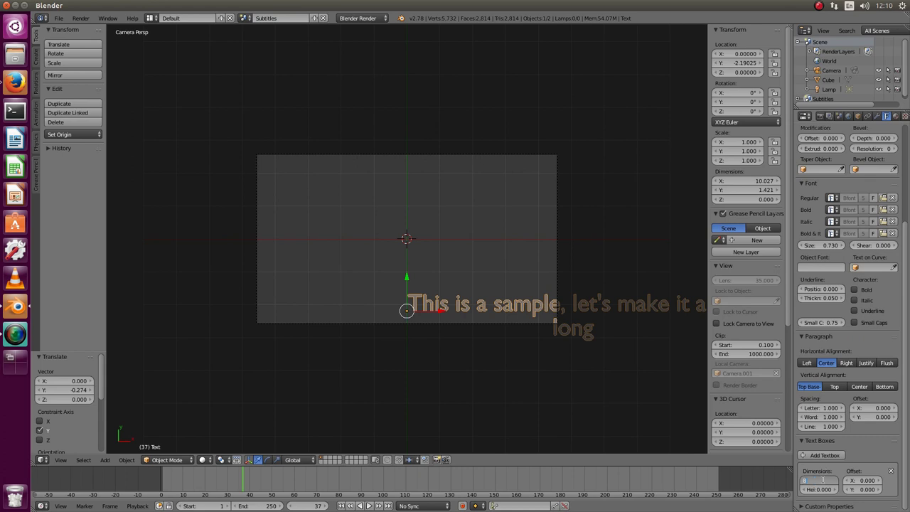
pyautogui.press('Return')
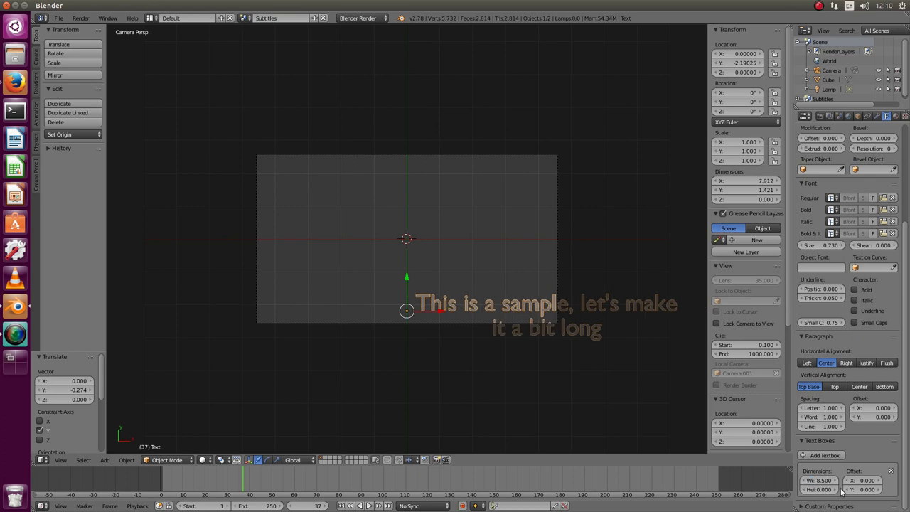
# Step: Offset the text box X by -8.5/2 (−4.250) and align it to the bottom
pyautogui.click(865, 480)
pyautogui.press('BackSpace')
pyautogui.write('-8.5/2')
pyautogui.press('Return')
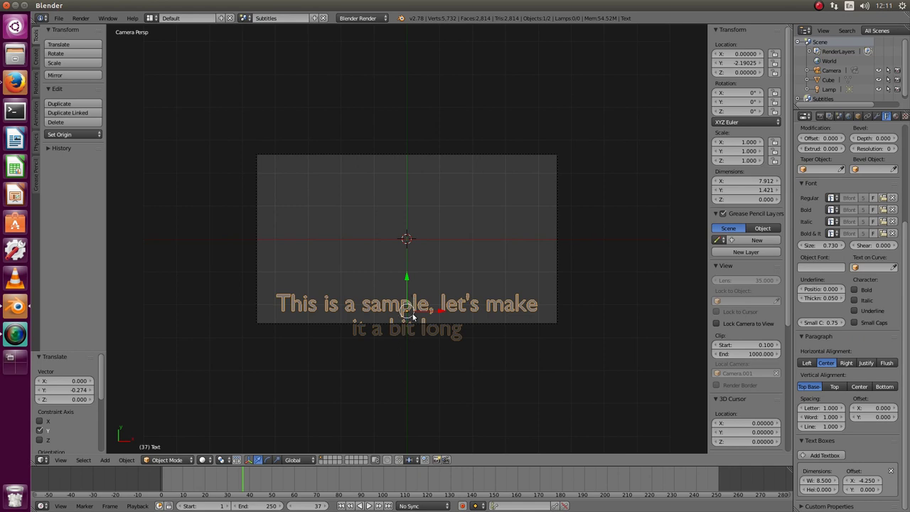
pyautogui.click(883, 386)
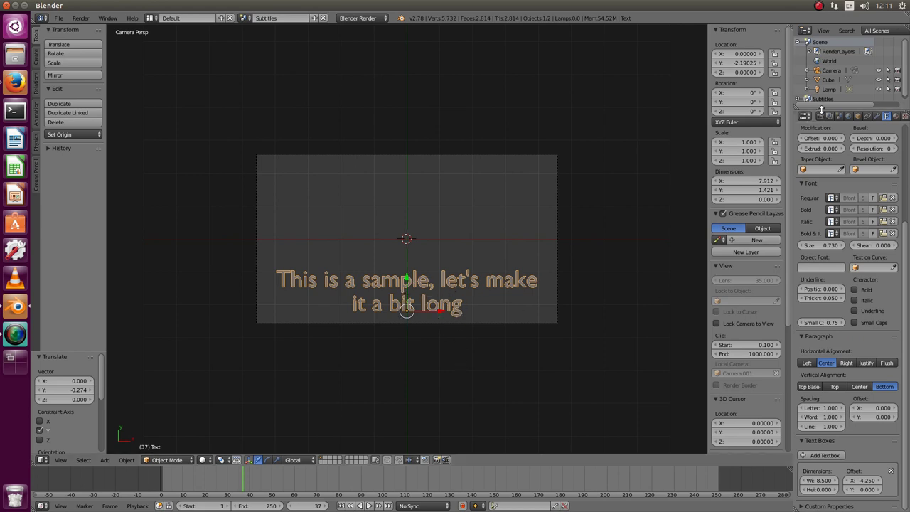
# Step: Give the caption a new material with a pale blue diffuse colour
pyautogui.click(894, 116)
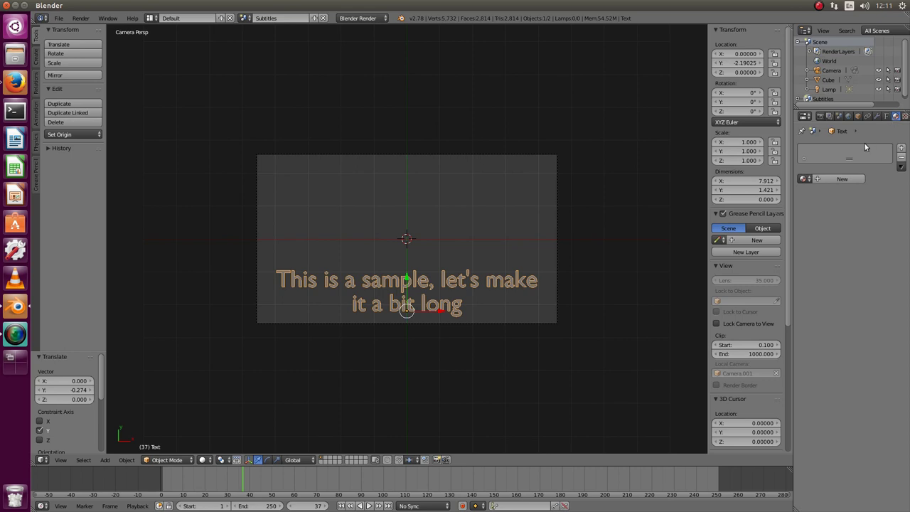
pyautogui.click(842, 178)
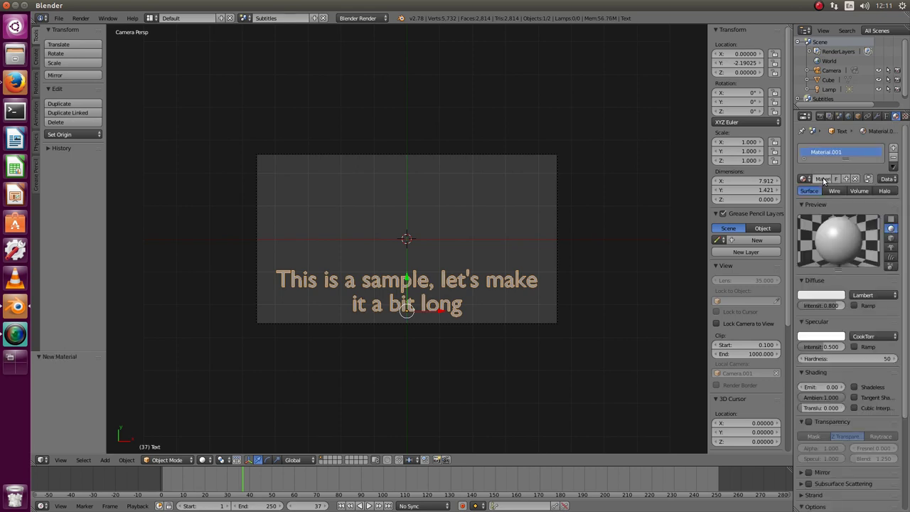
pyautogui.click(825, 299)
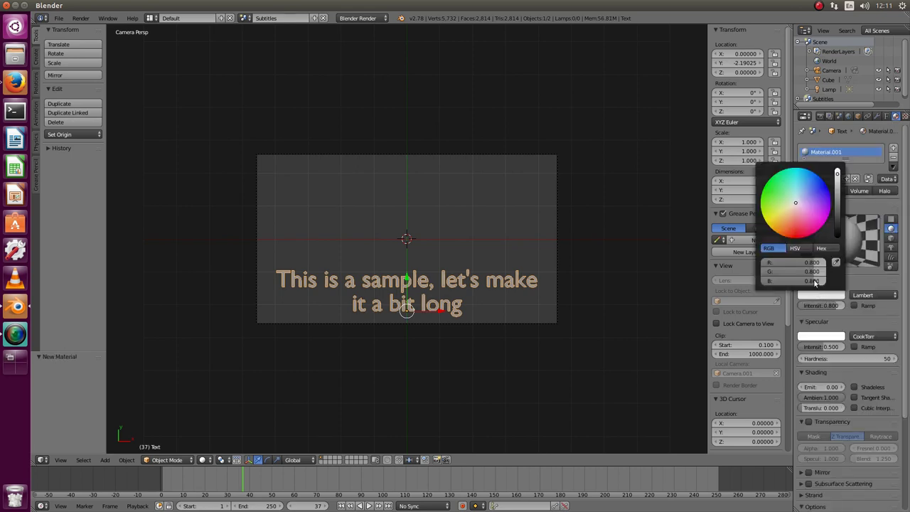
pyautogui.click(782, 195)
pyautogui.moveTo(782, 194); pyautogui.dragTo(764, 190)
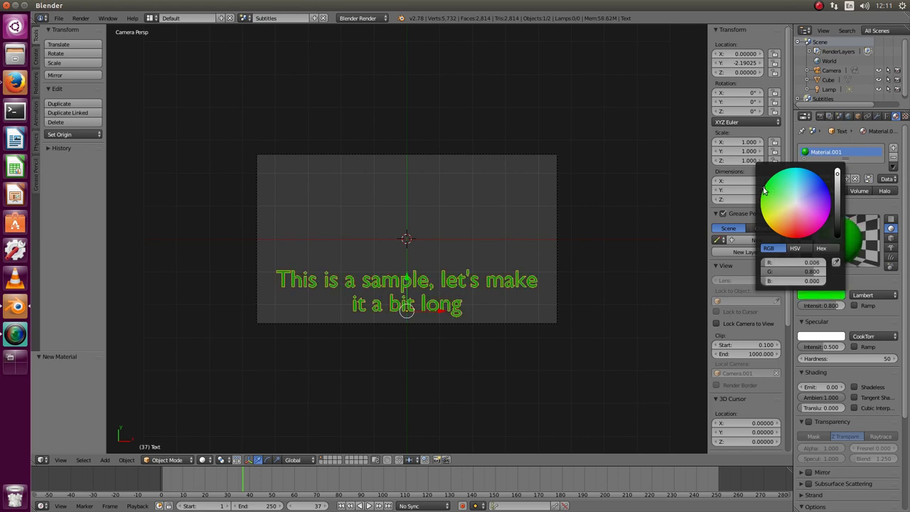
pyautogui.click(766, 218)
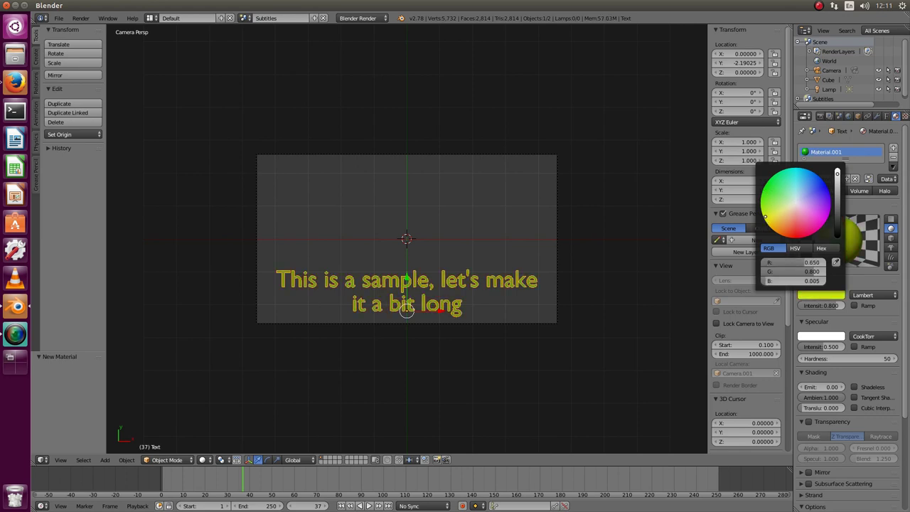
pyautogui.click(783, 236)
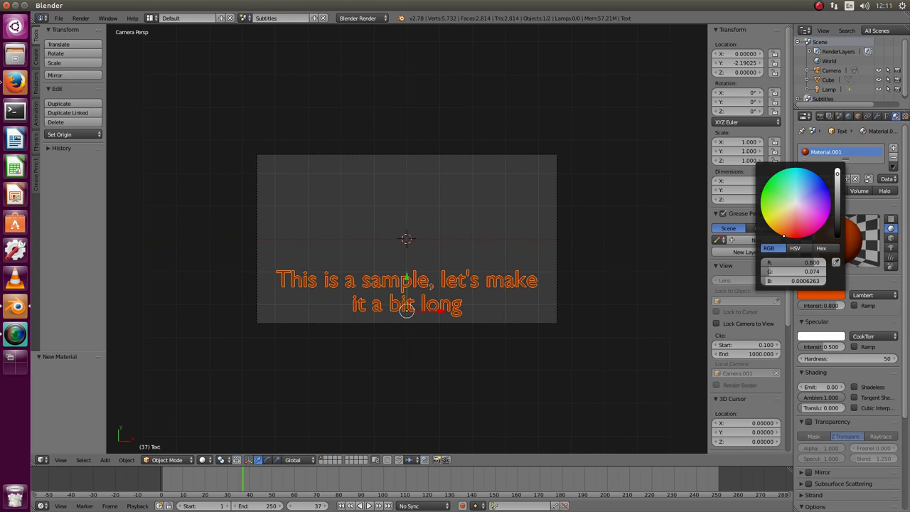
pyautogui.click(802, 169)
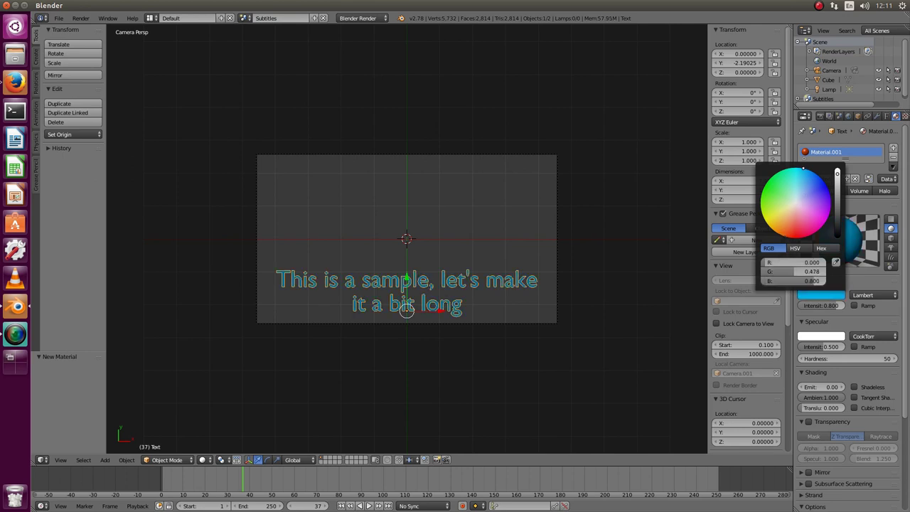
pyautogui.moveTo(802, 169); pyautogui.dragTo(799, 193)
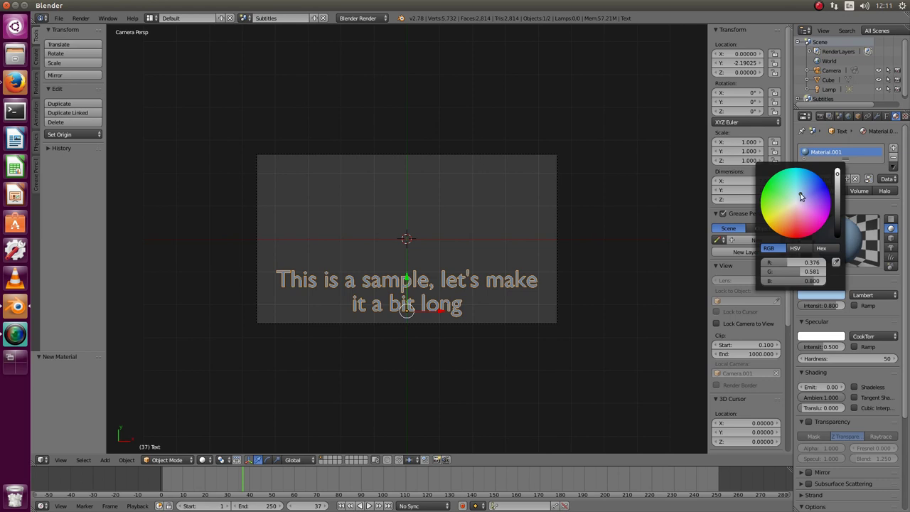
# Step: Make the caption material shadeless and check it in a test render
pyautogui.click(870, 386)
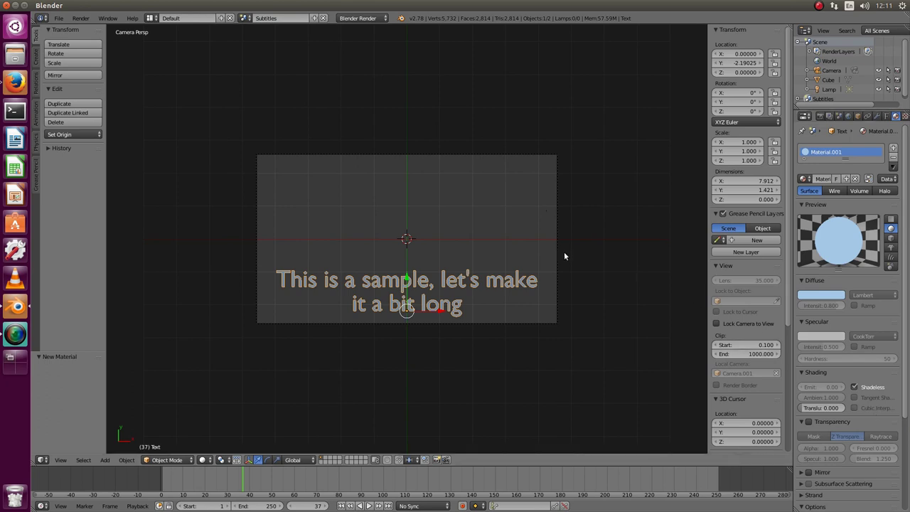
pyautogui.press('F12')
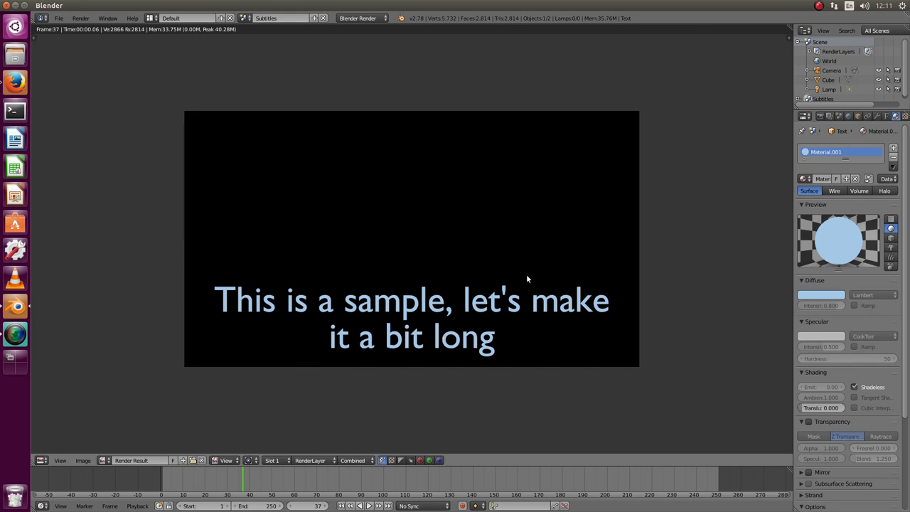
pyautogui.press('Escape')
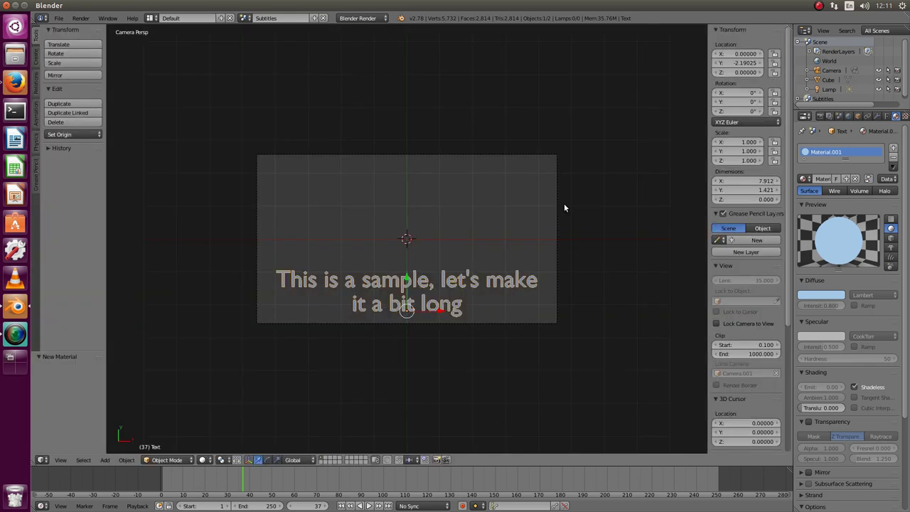
# Step: Set render Shading Alpha to Transparent and bring up the Render Layers settings
pyautogui.click(821, 117)
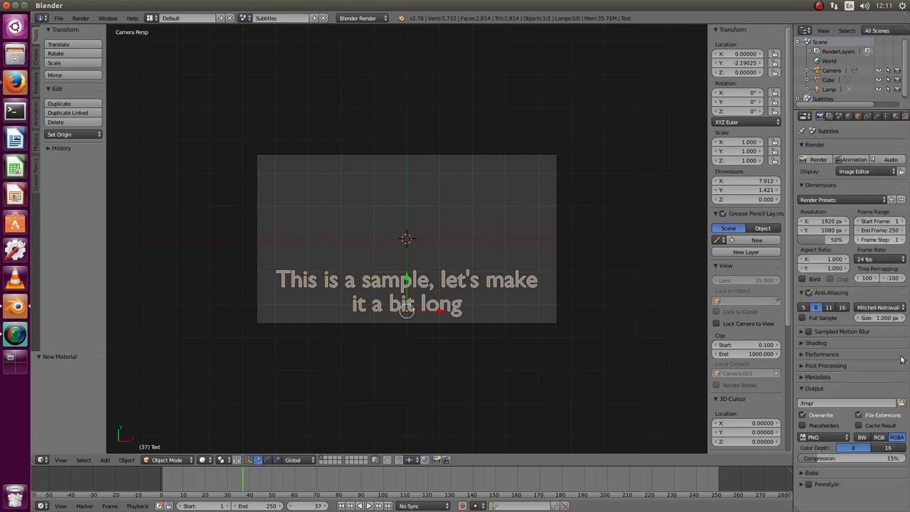
pyautogui.click(805, 344)
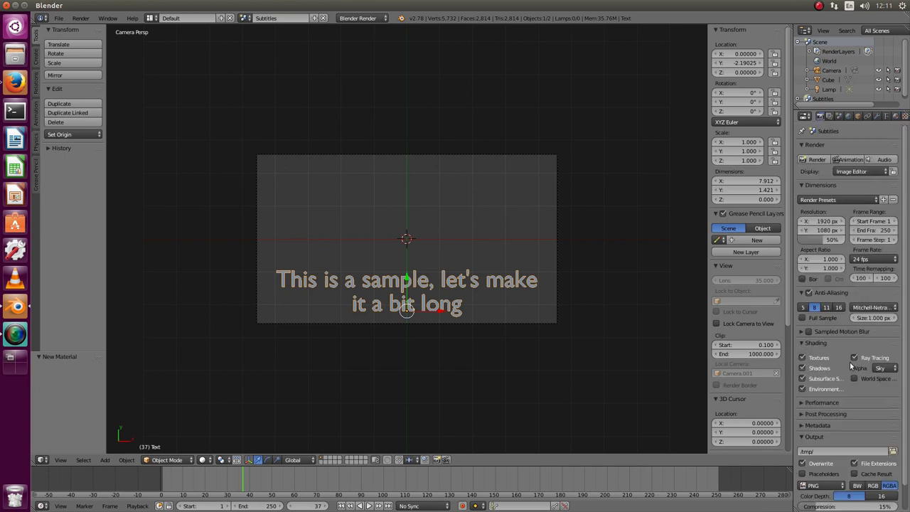
pyautogui.click(891, 368)
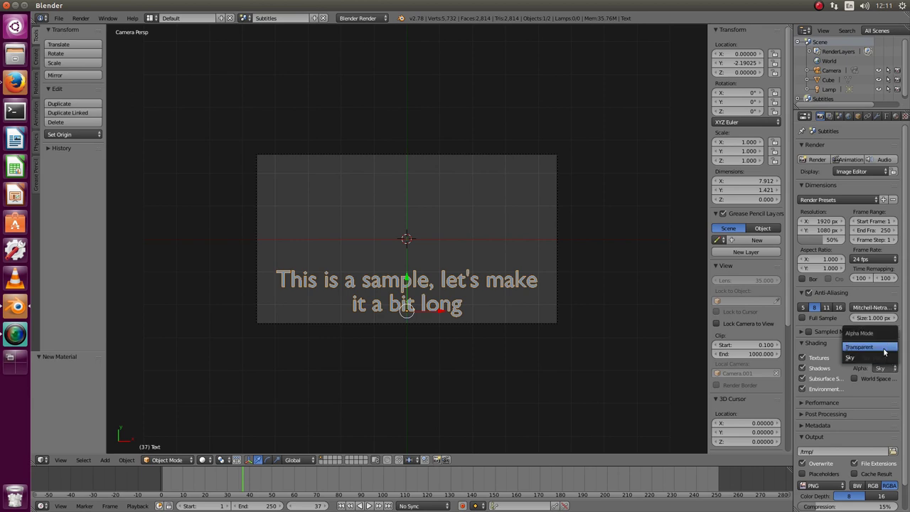
pyautogui.click(884, 350)
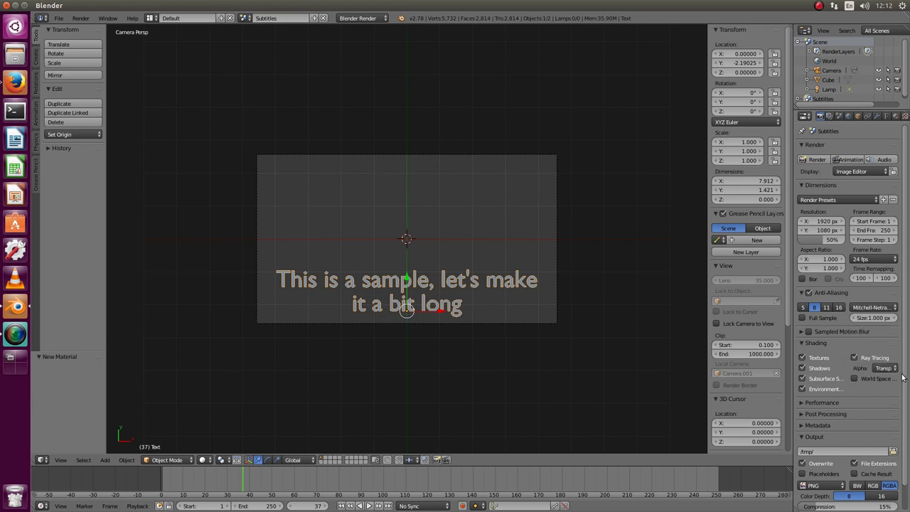
pyautogui.scroll(-1, 905, 402)
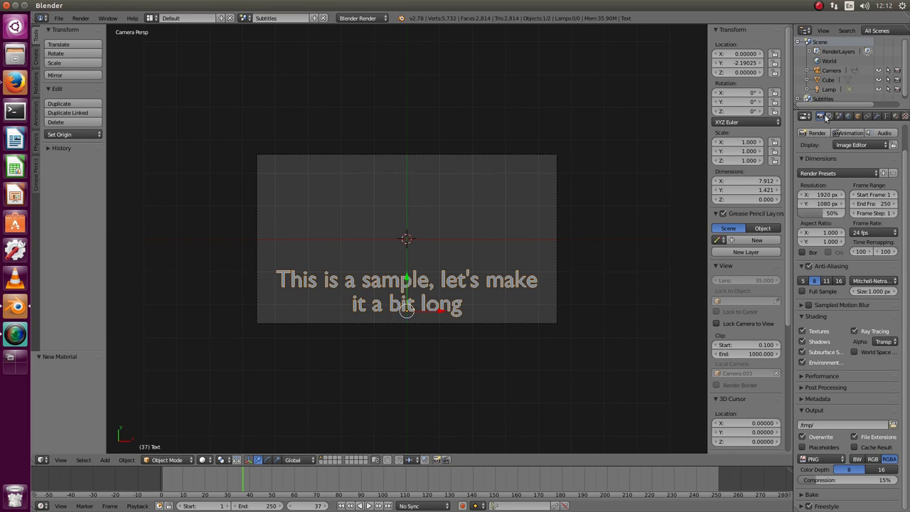
pyautogui.click(829, 115)
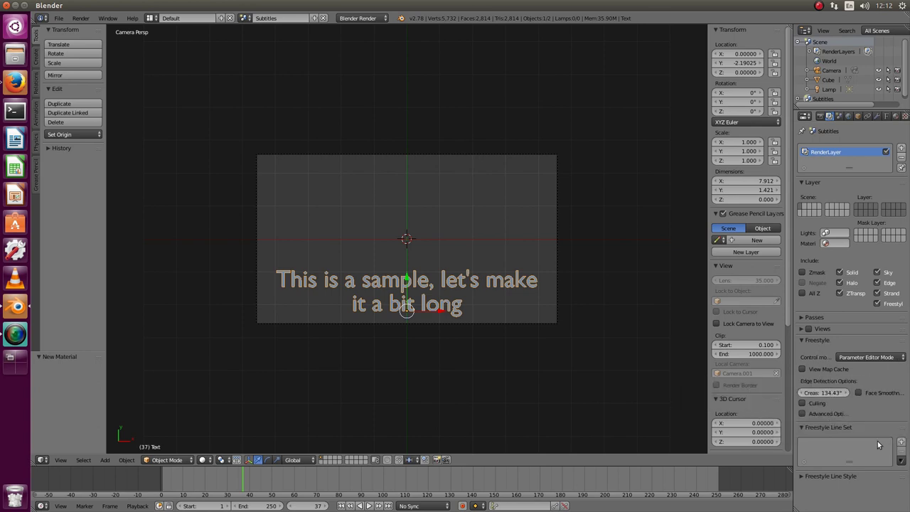
# Step: Add a Freestyle line set and preview the caption in a test render
pyautogui.click(900, 441)
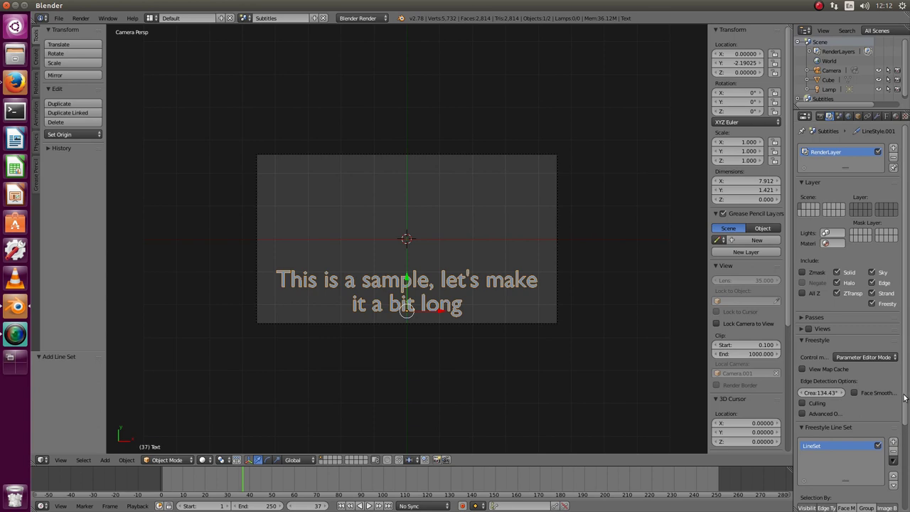
pyautogui.scroll(-4, 903, 398)
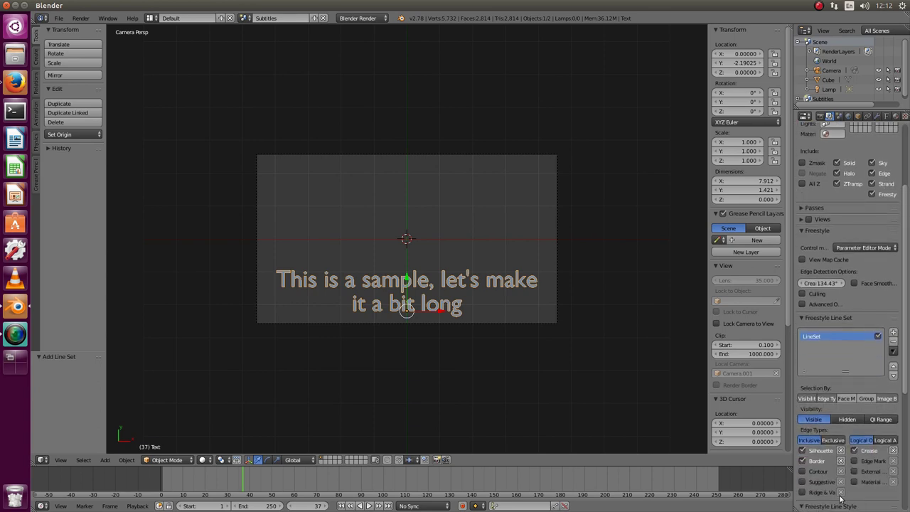
pyautogui.scroll(-4, 904, 441)
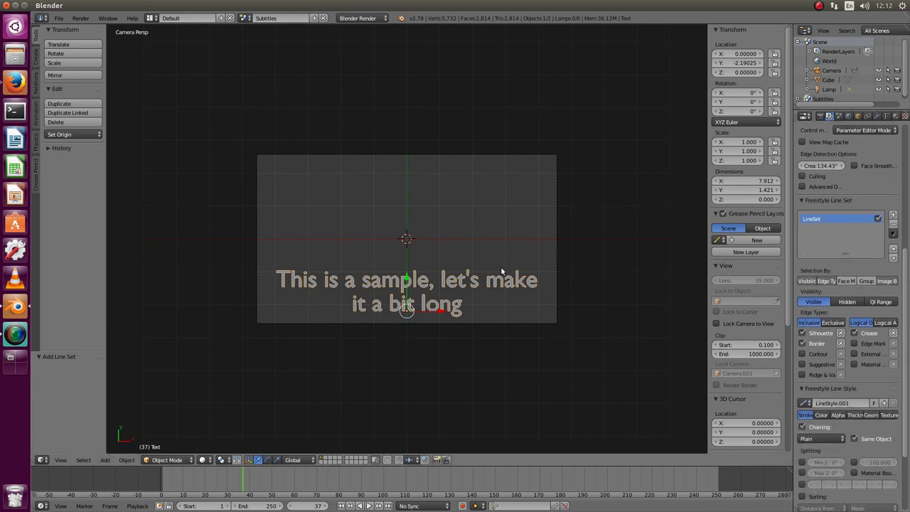
pyautogui.press('F12')
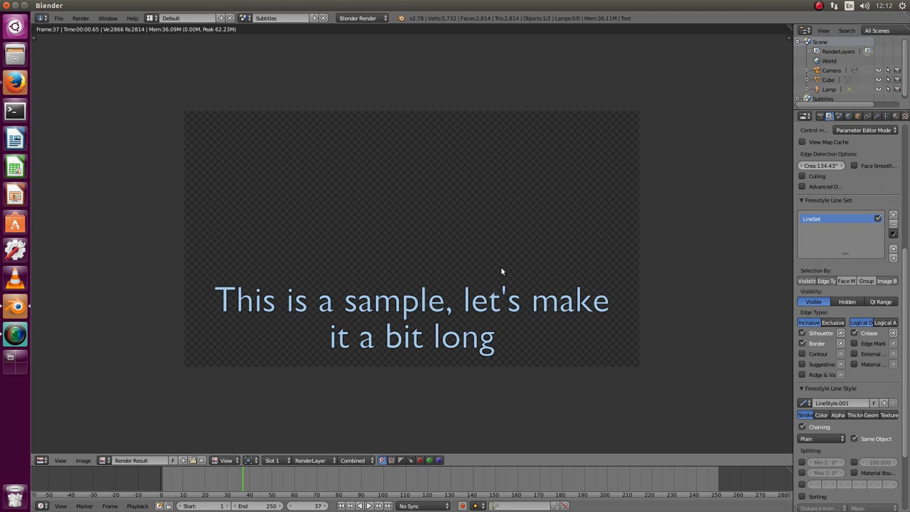
pyautogui.press('Escape')
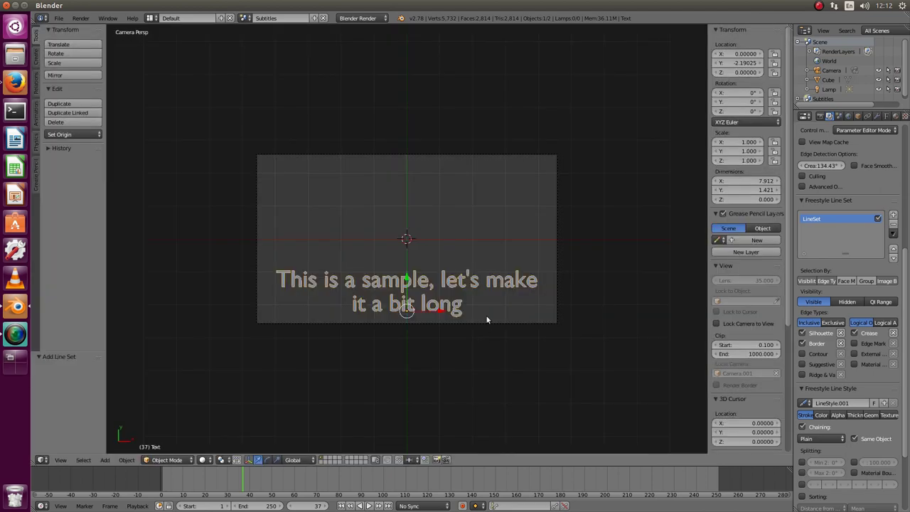
# Step: Set the line style thickness to 4 drawn Outside, then render again to check
pyautogui.click(855, 415)
pyautogui.click(872, 426)
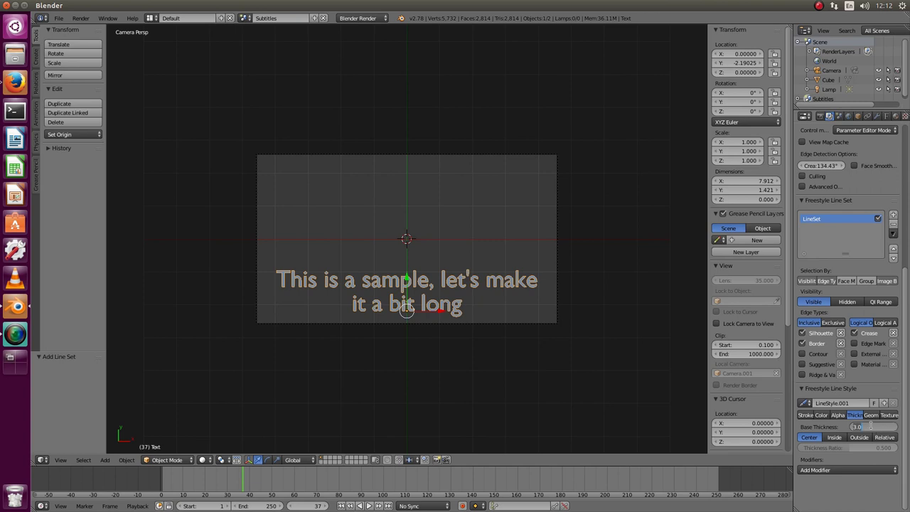
pyautogui.write('4')
pyautogui.press('Return')
pyautogui.click(858, 437)
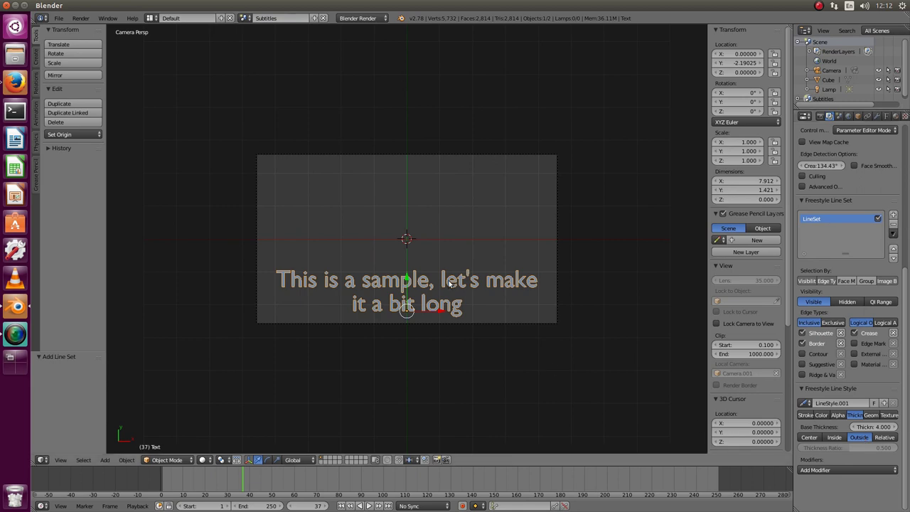
pyautogui.press('F12')
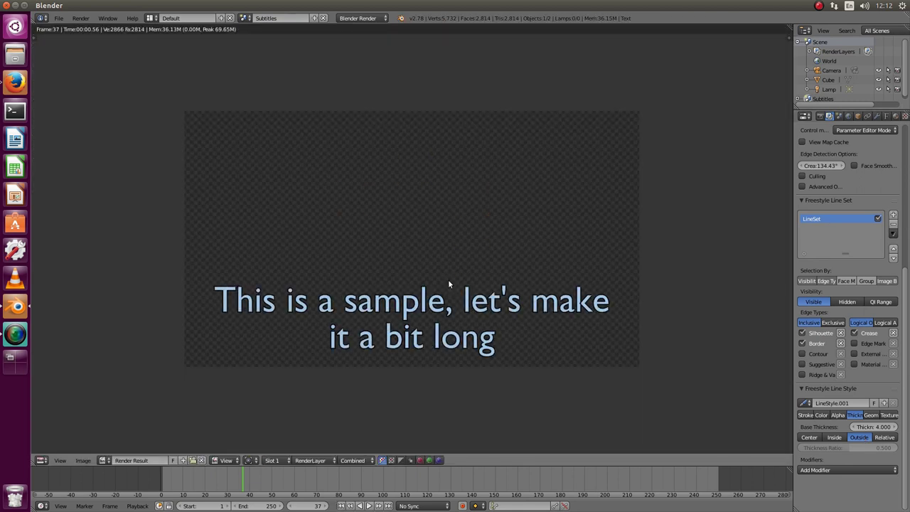
pyautogui.press('Escape')
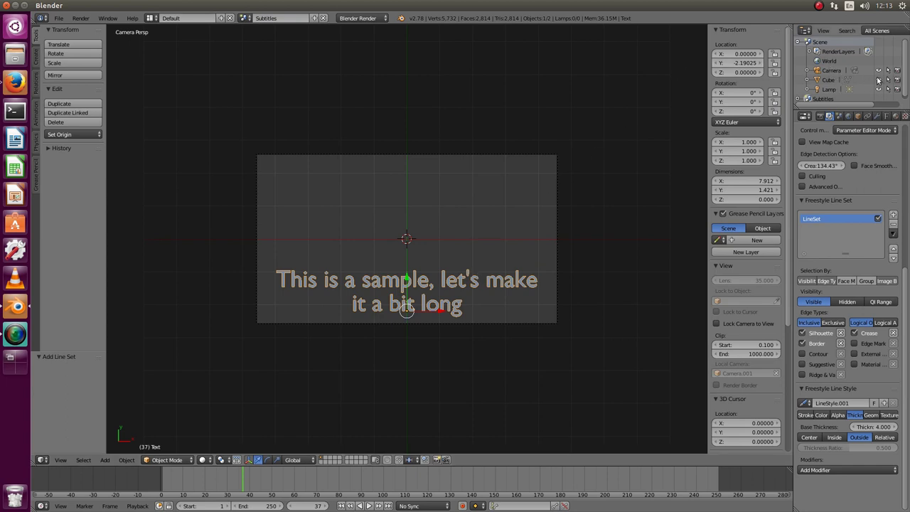
# Step: Change the Outliner display mode from All Scenes to Current Scene
pyautogui.click(889, 31)
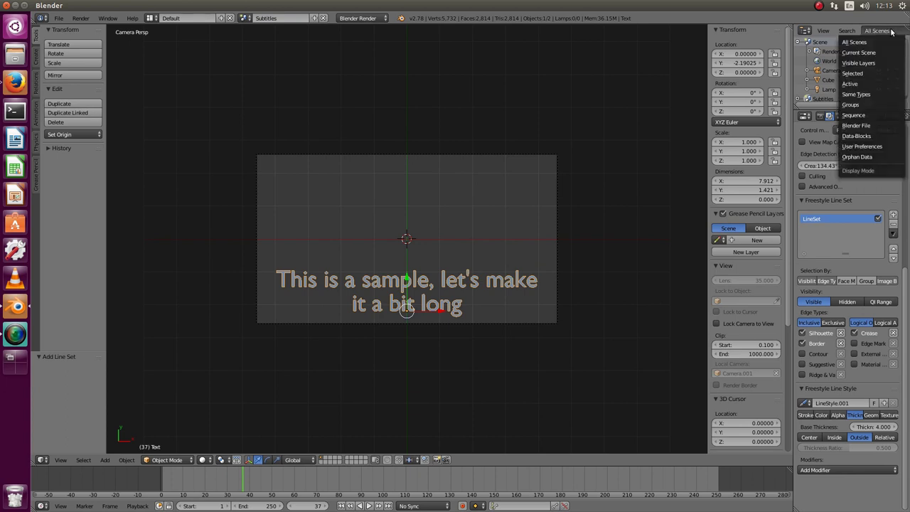
pyautogui.click(872, 53)
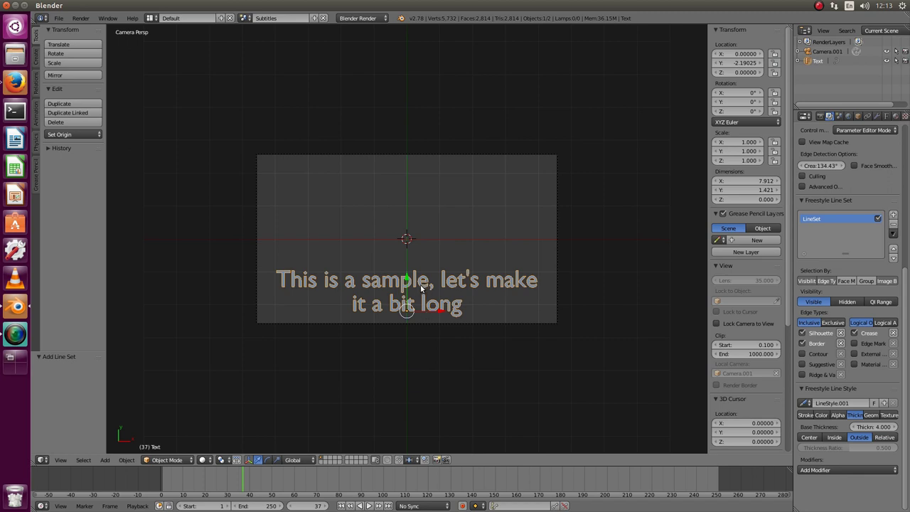
pyautogui.press('Tab')
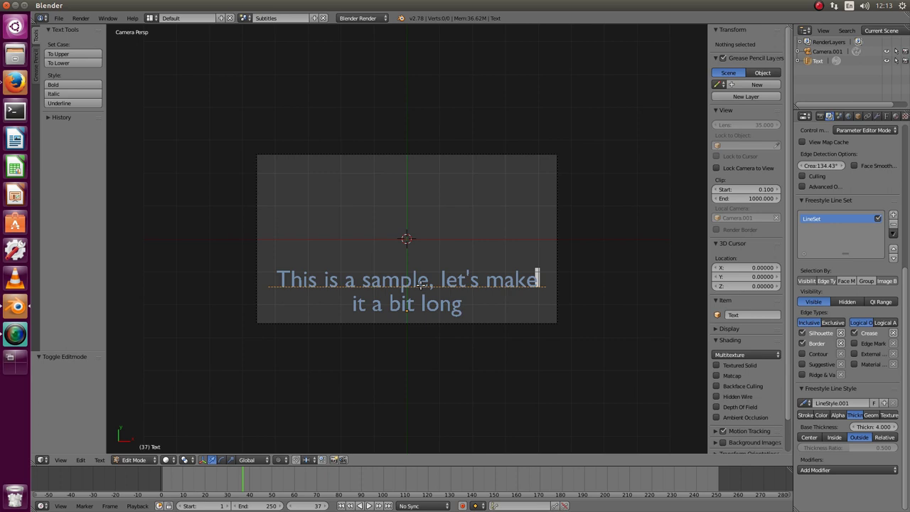
pyautogui.press('BackSpace')
pyautogui.press('BackSpace')
pyautogui.press('BackSpace')
pyautogui.press('BackSpace')
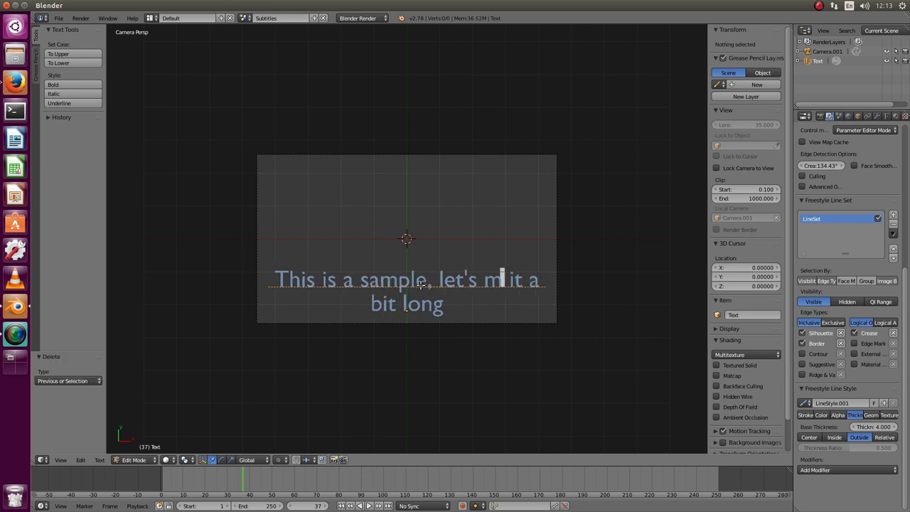
pyautogui.write('make')
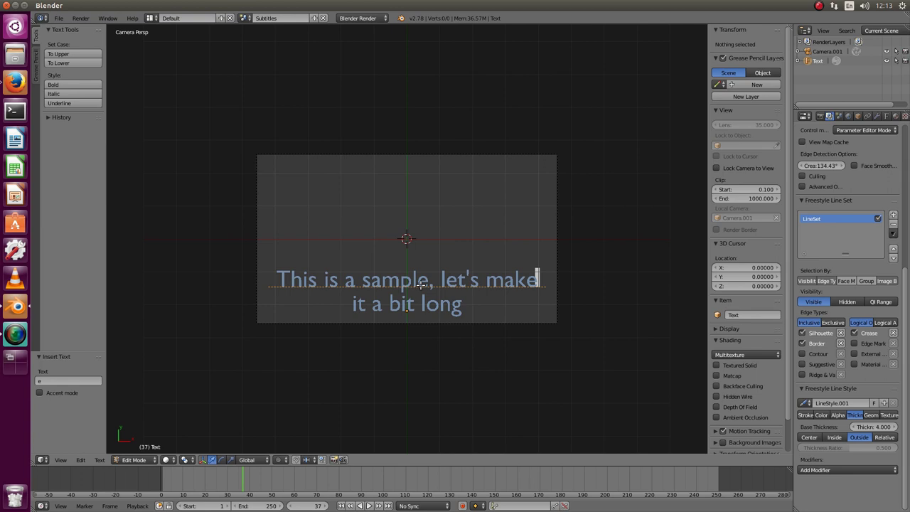
pyautogui.press('Tab')
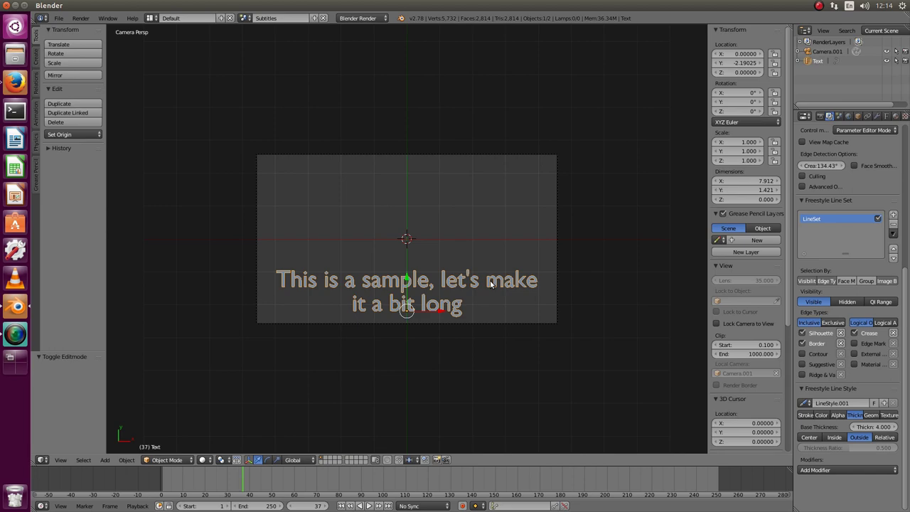
# Step: In the browser, go from the blender-addons repository listing to the caption_generator.py file page
pyautogui.hotkey('alt', 'Tab')
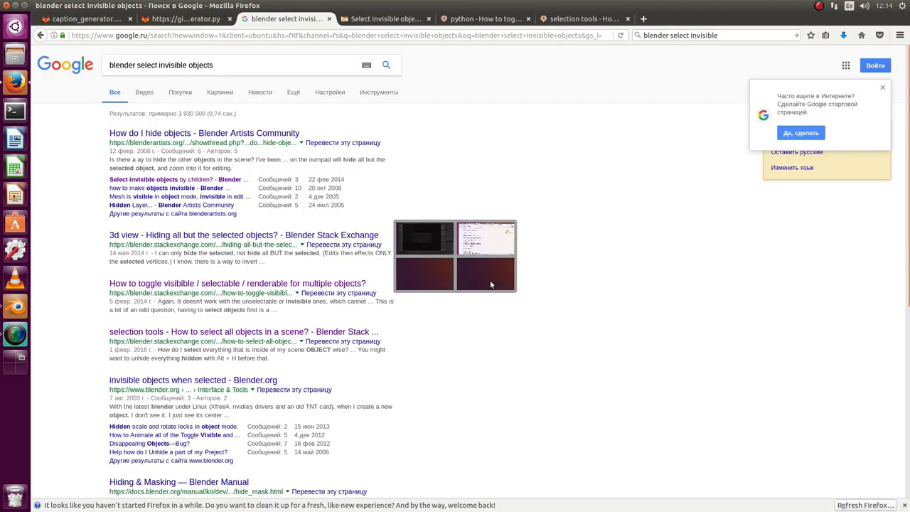
pyautogui.click(93, 18)
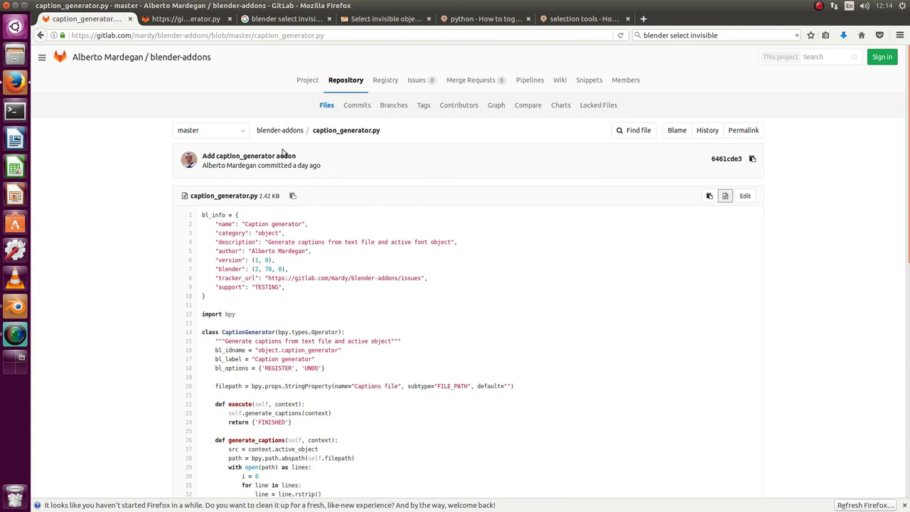
pyautogui.click(333, 82)
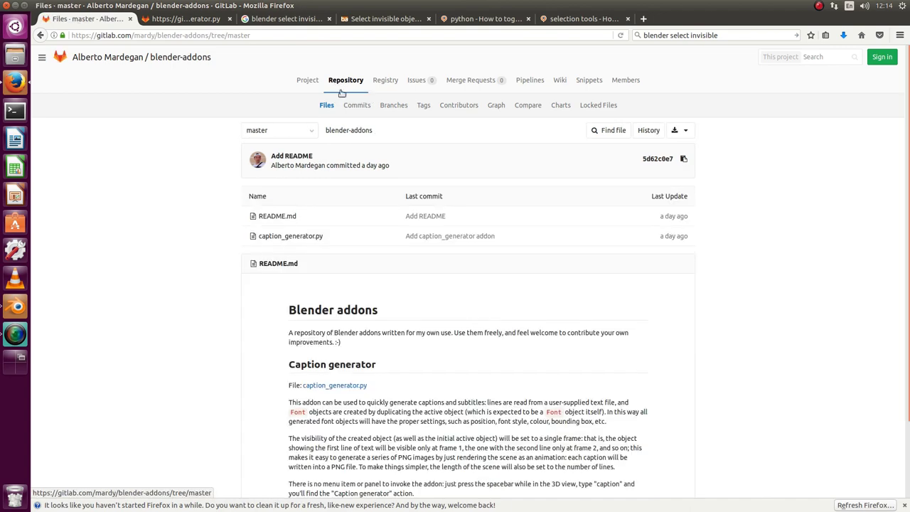
pyautogui.scroll(-2, 476, 283)
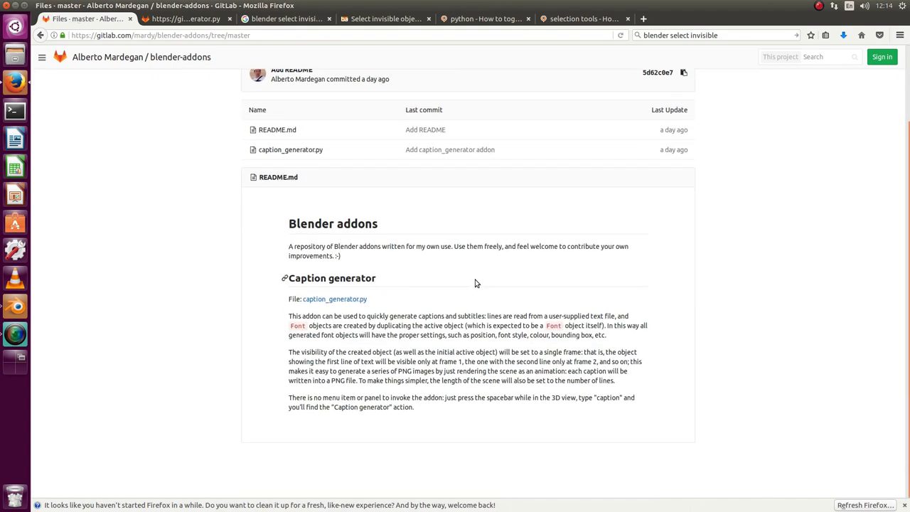
pyautogui.scroll(2, 373, 277)
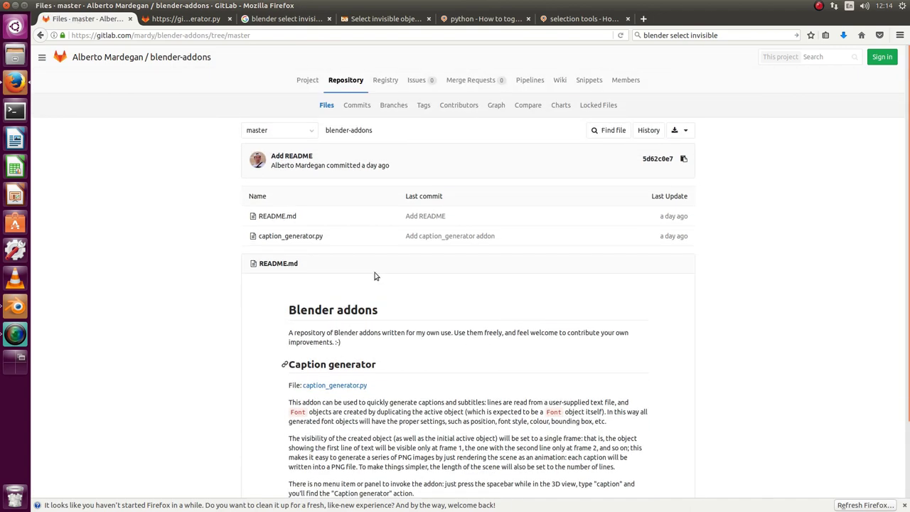
pyautogui.click(306, 237)
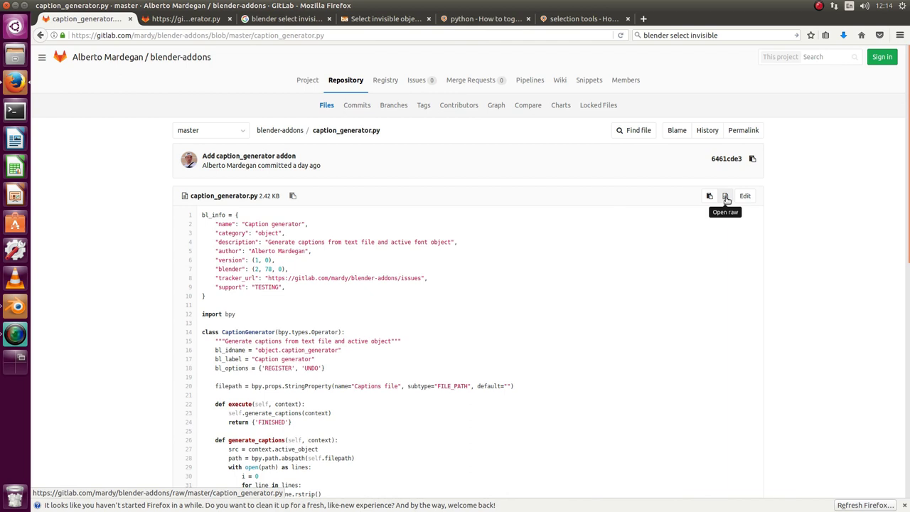
# Step: Save the raw caption_generator.py page into the home folder
pyautogui.click(725, 199)
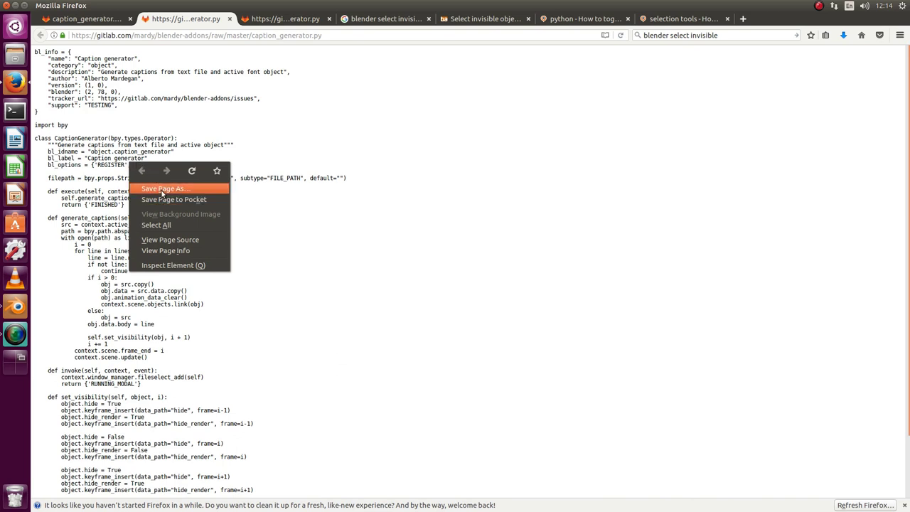
pyautogui.click(162, 189)
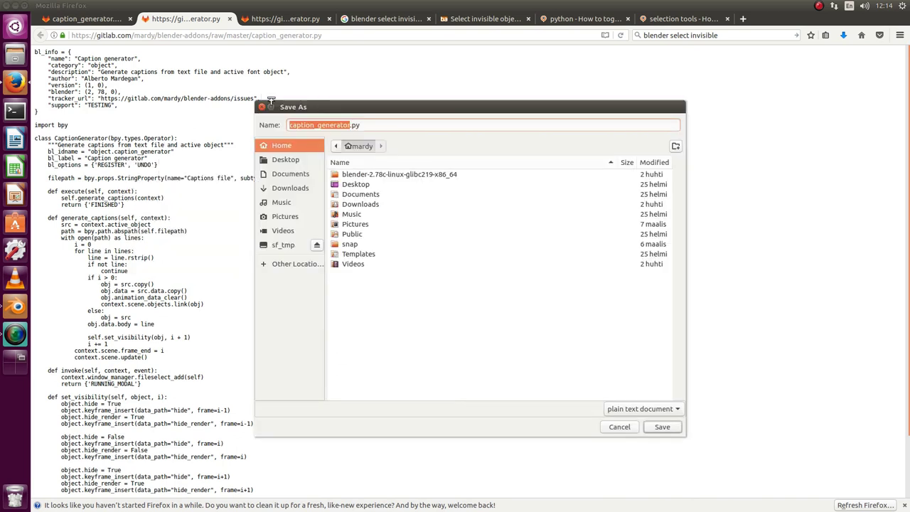
pyautogui.click(667, 431)
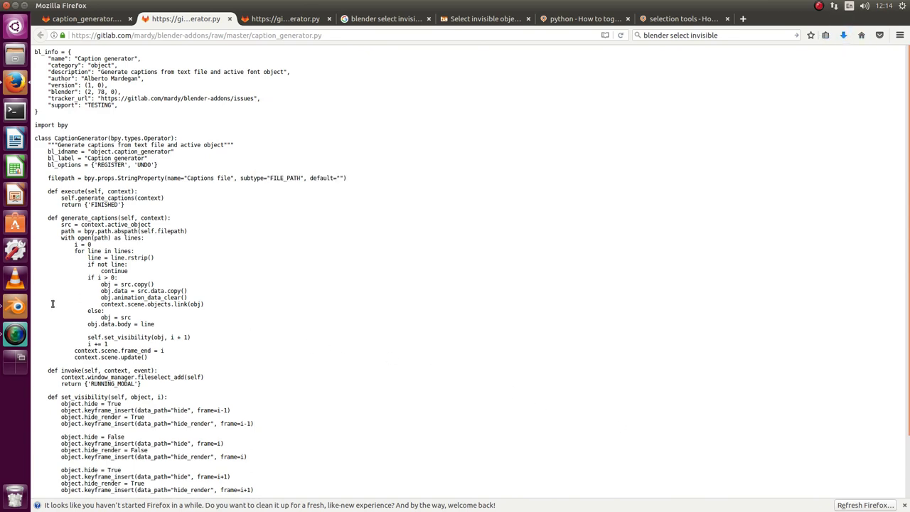
# Step: Install caption_generator.py from the home folder as a Blender add-on
pyautogui.click(17, 308)
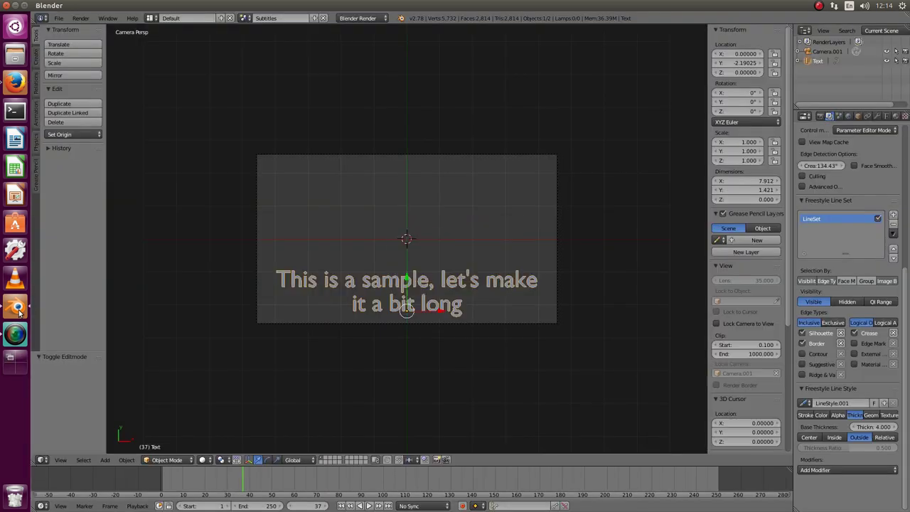
pyautogui.click(58, 18)
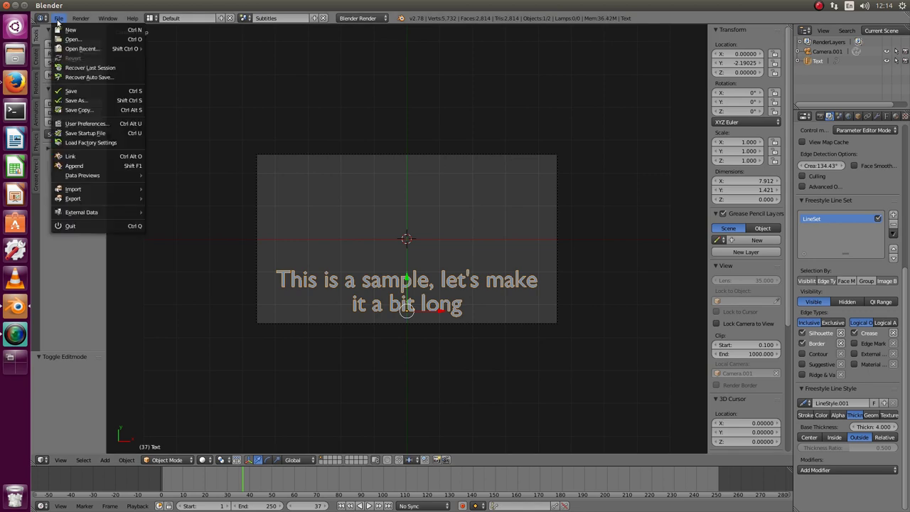
pyautogui.click(75, 123)
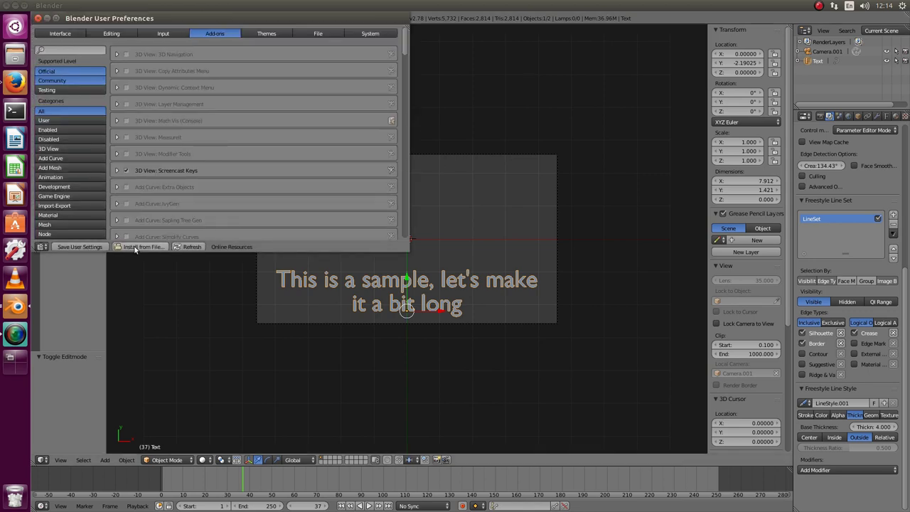
pyautogui.click(137, 248)
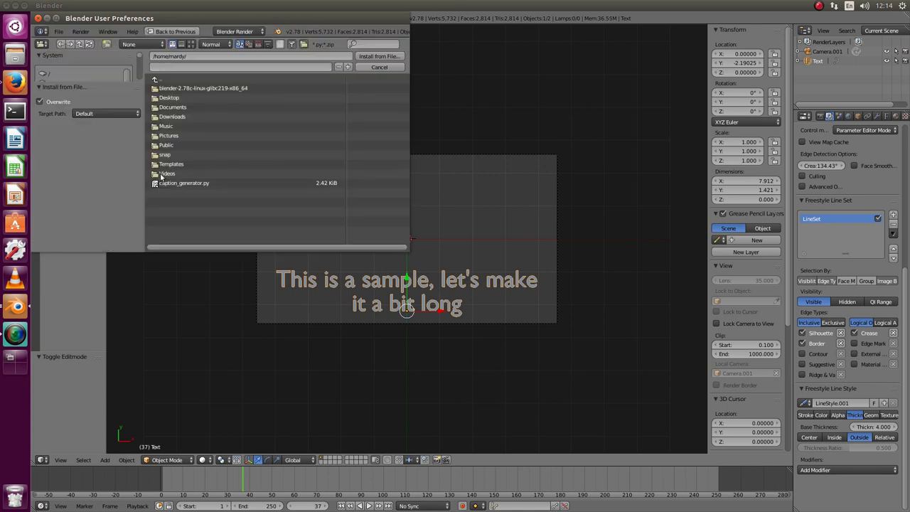
pyautogui.doubleClick(175, 183)
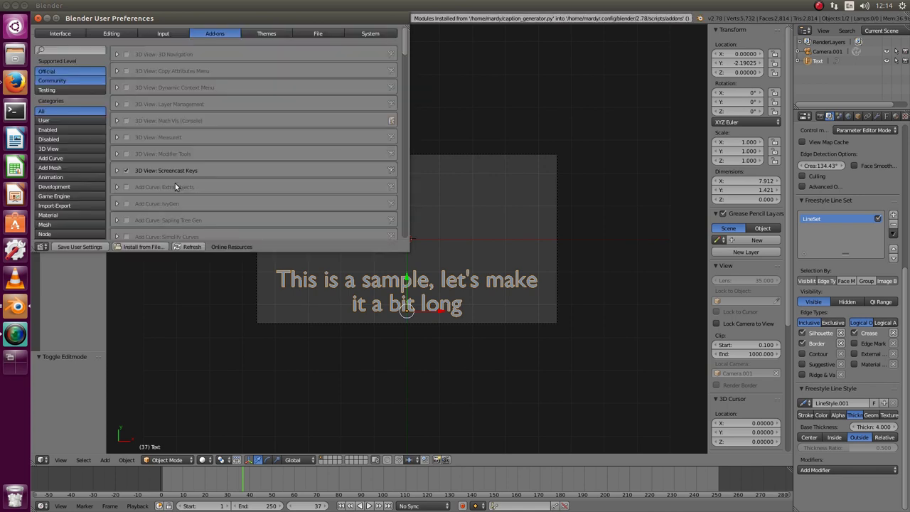
# Step: Enable the Testing-level 'Object: Caption generator' add-on and close User Preferences
pyautogui.click(69, 91)
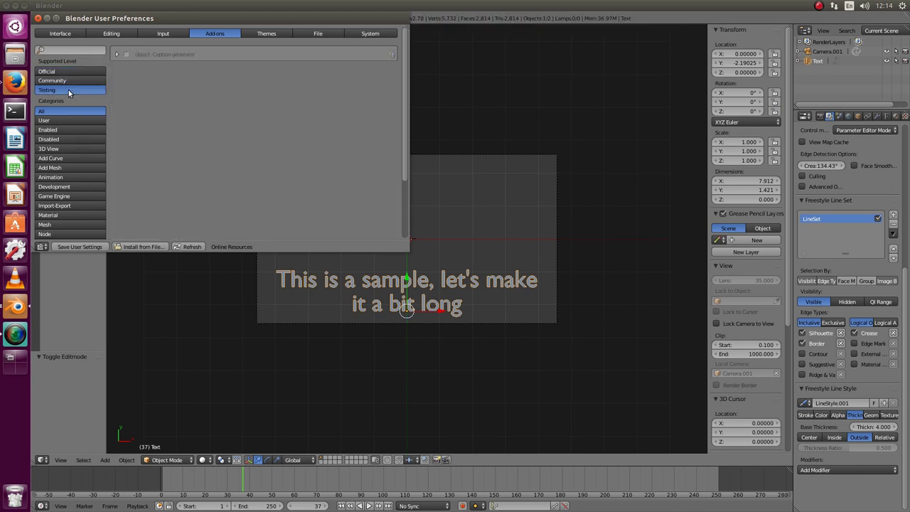
pyautogui.click(126, 54)
pyautogui.click(39, 18)
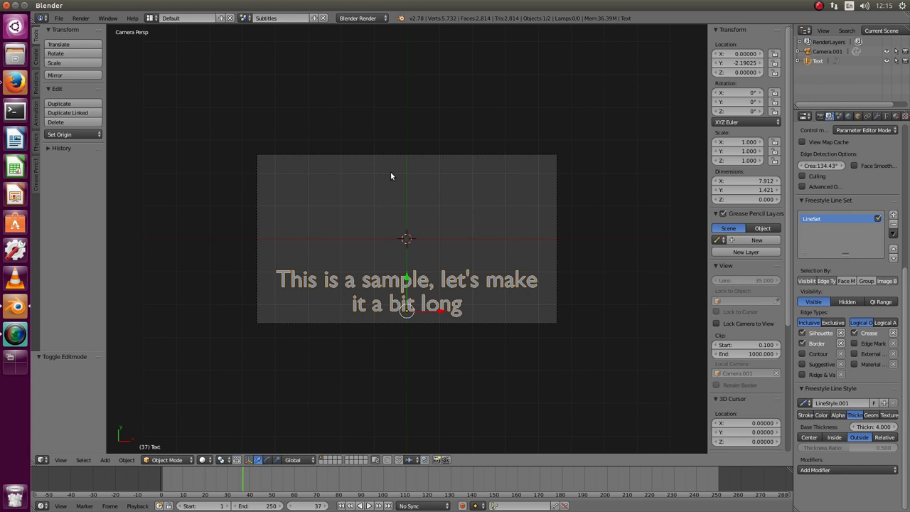
# Step: Launch Text Editor (gedit) by searching 'tex' in the Dash
pyautogui.press('super')
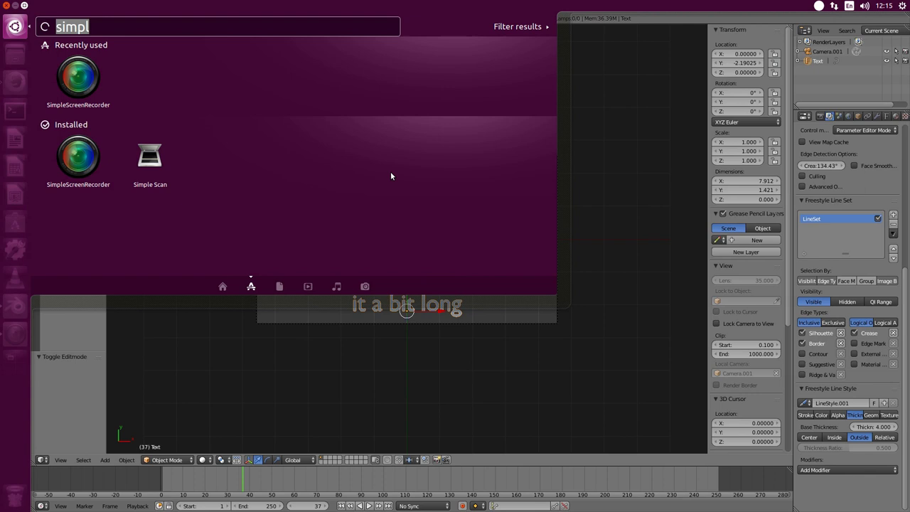
pyautogui.write('tex')
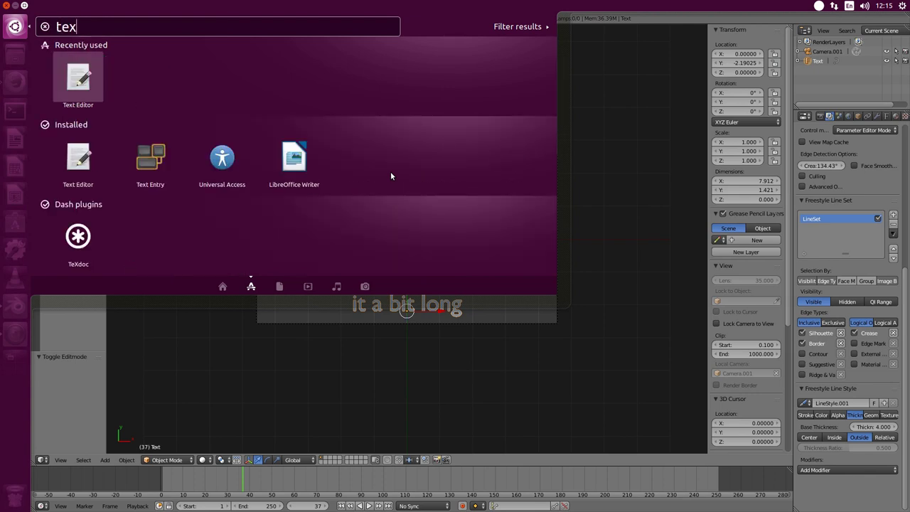
pyautogui.press('Return')
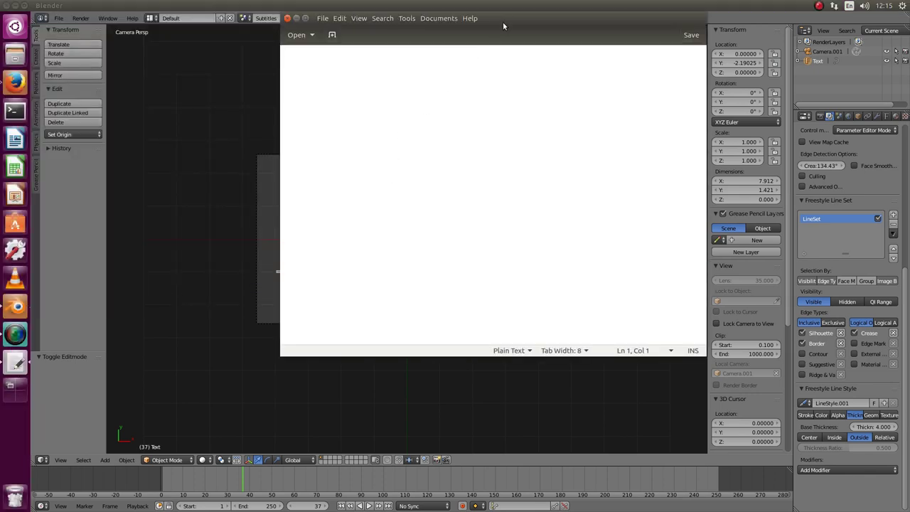
# Step: Move the editor down and type 'Text line number 1', 'Some other line' and a long wrapping-test line
pyautogui.moveTo(502, 22); pyautogui.dragTo(474, 102)
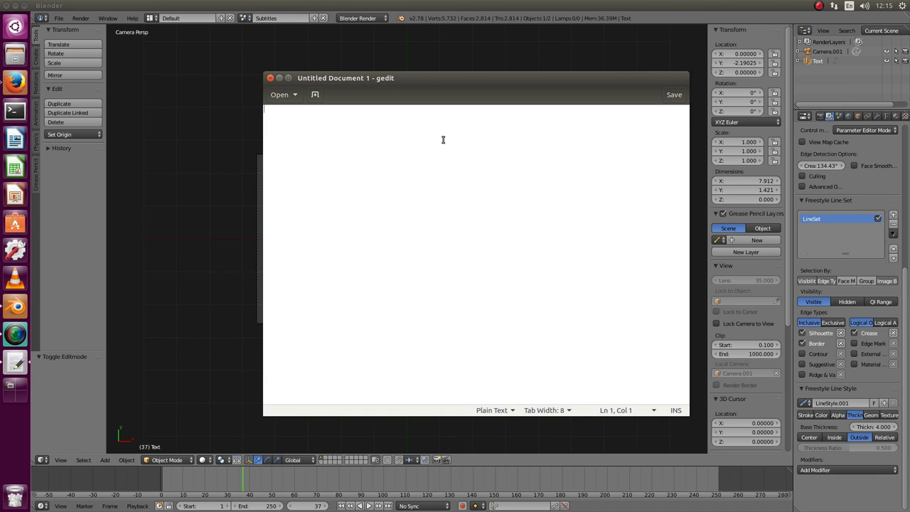
pyautogui.write('T')
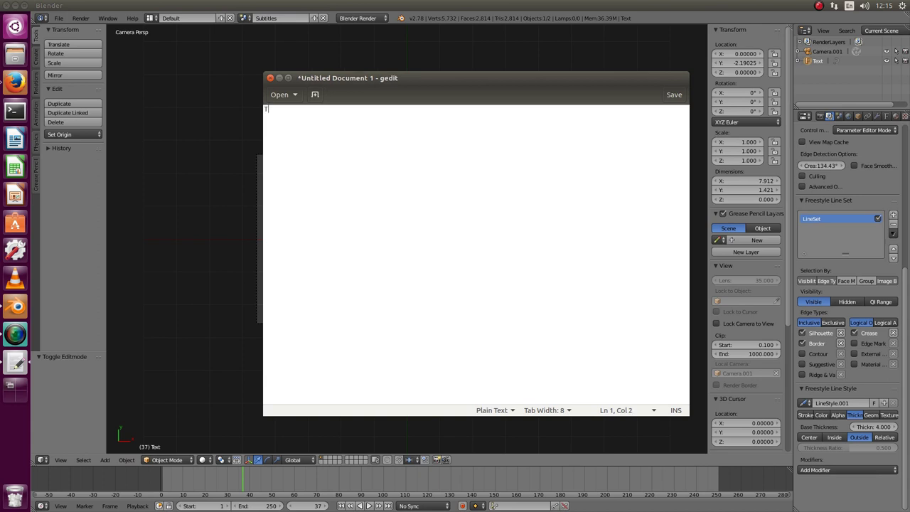
pyautogui.write('ext line number 1')
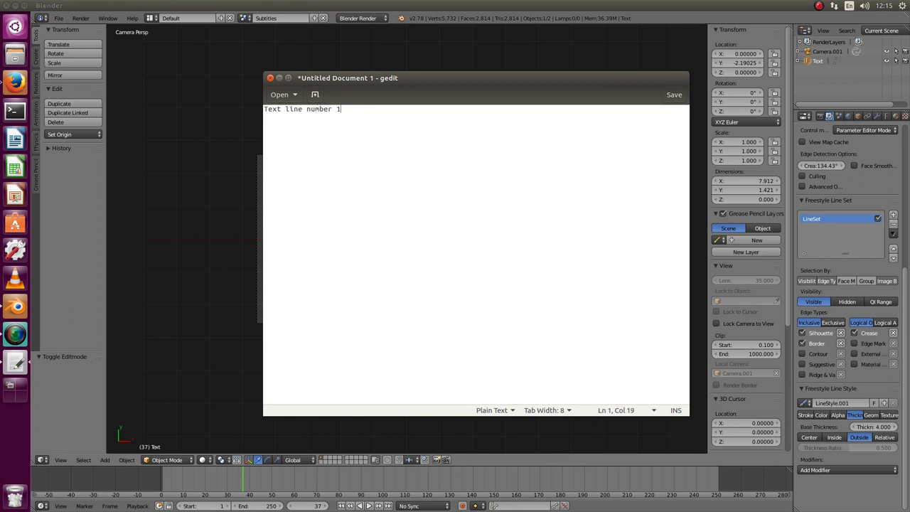
pyautogui.press('Return')
pyautogui.write('Some other line')
pyautogui.press('Return')
pyautogui.write('Another line, this one is quite long ju')
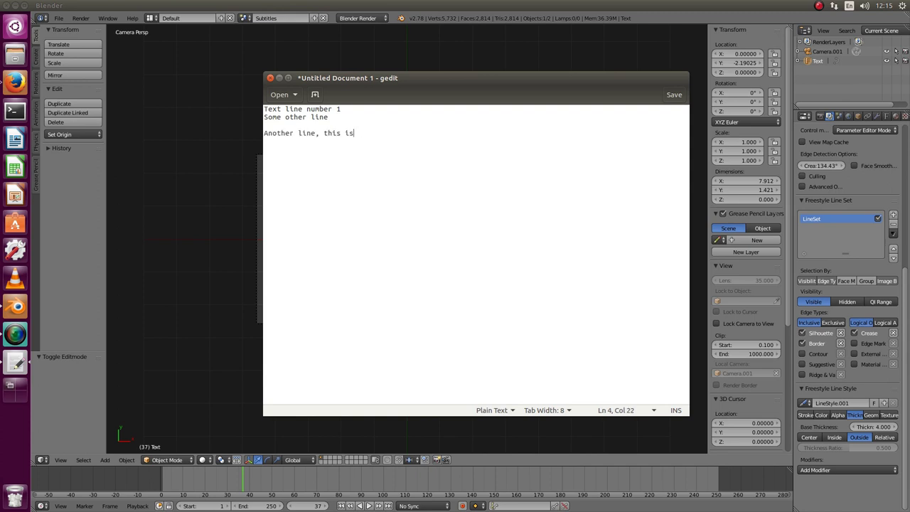
pyautogui.write('st to test if the text wra')
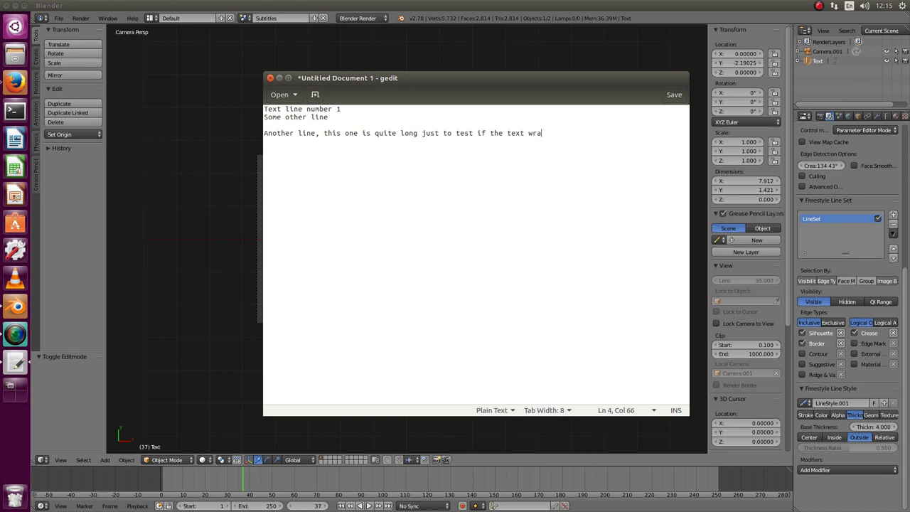
pyautogui.write('pping is working as expected, otherwis')
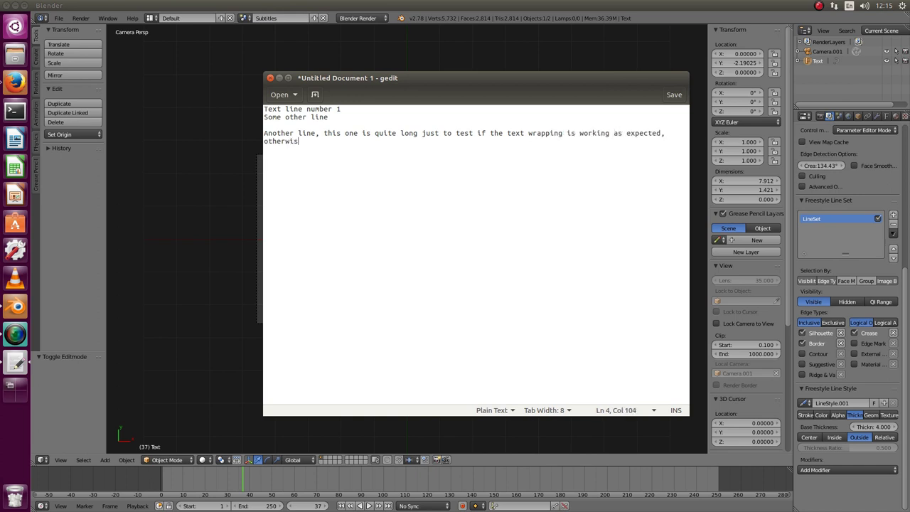
pyautogui.write("e I'm gonna cry :-(")
# Step: Add the lines 'Some other line of text', 'I'm getting a bit tired of this' and 'and so do you!'
pyautogui.press('Return')
pyautogui.press('Return')
pyautogui.write('Some other line of text')
pyautogui.press('Return')
pyautogui.write('I')
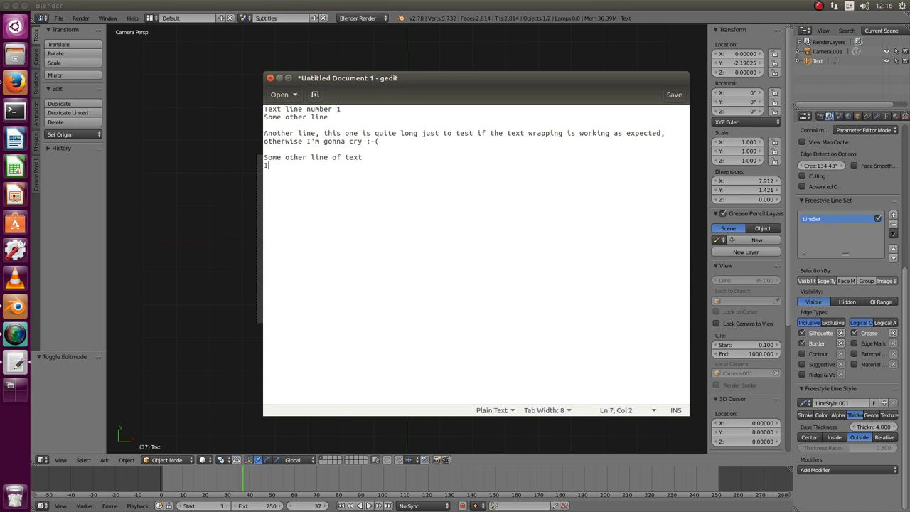
pyautogui.write("'m getting a bit tired")
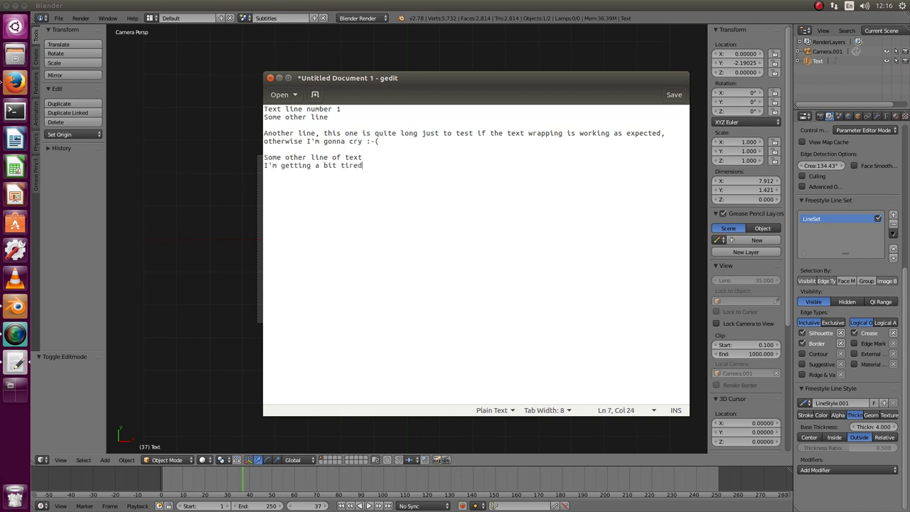
pyautogui.write(' of this')
pyautogui.press('Return')
pyautogui.write('and so do you!')
# Step: Save the document as captions.txt in the home folder and close gedit
pyautogui.hotkey('ctrl', 's')
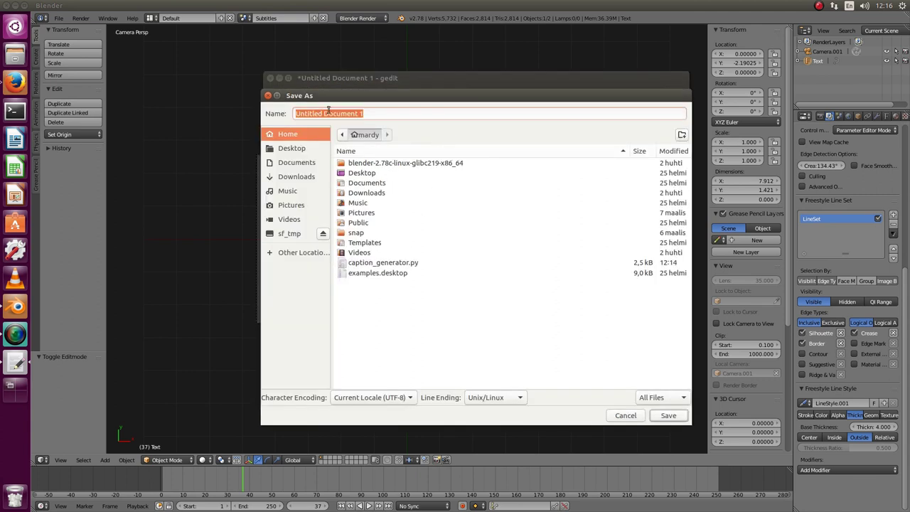
pyautogui.write('captions.txt')
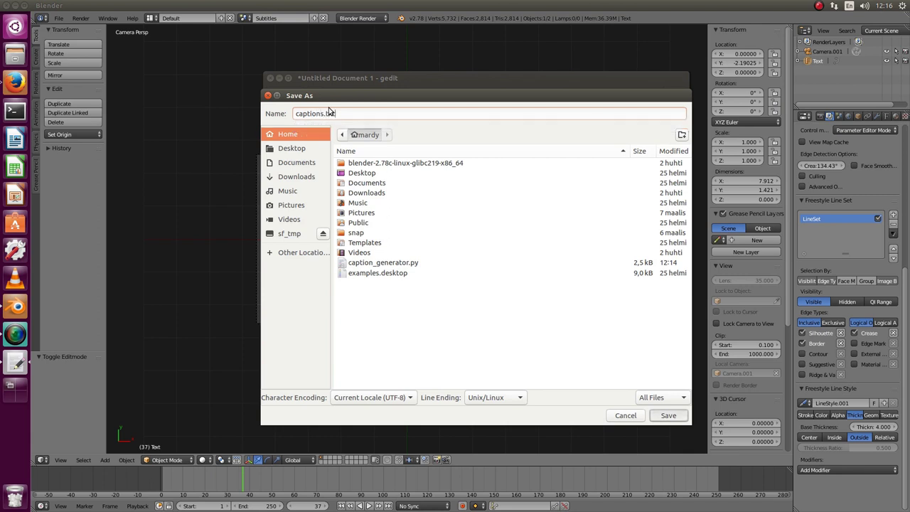
pyautogui.press('Return')
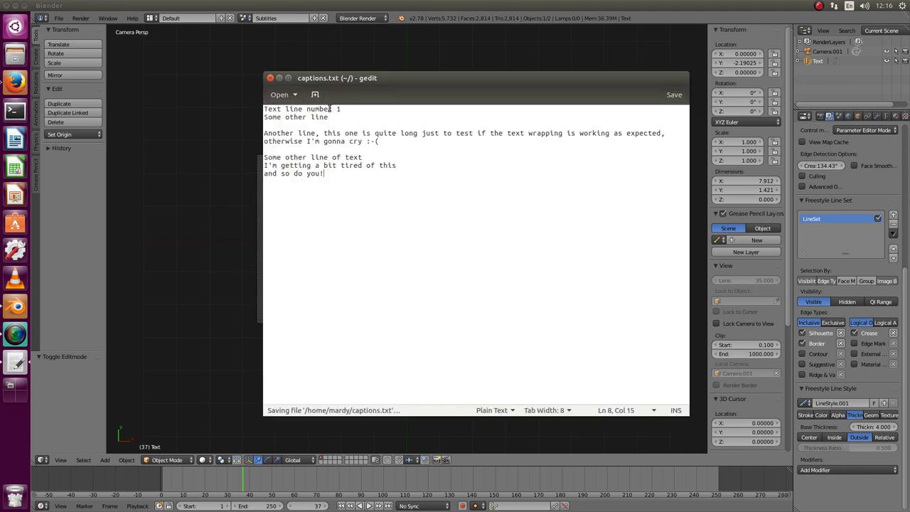
pyautogui.click(270, 78)
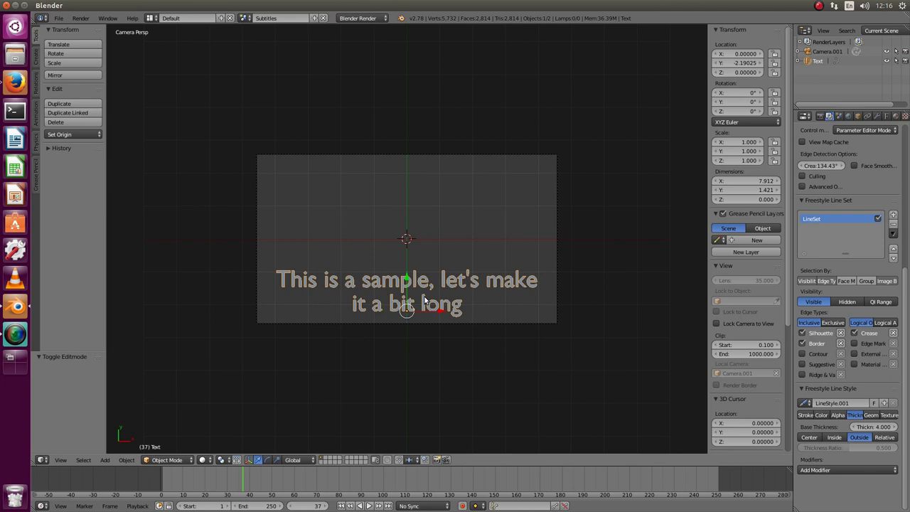
# Step: Run Caption generator from the 'capt' search on captions.txt to create caption text objects
pyautogui.press('space')
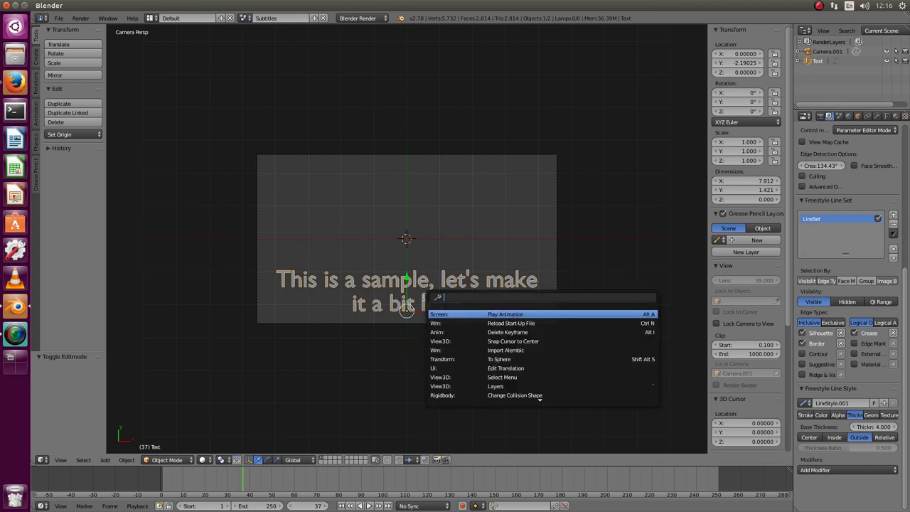
pyautogui.write('capt')
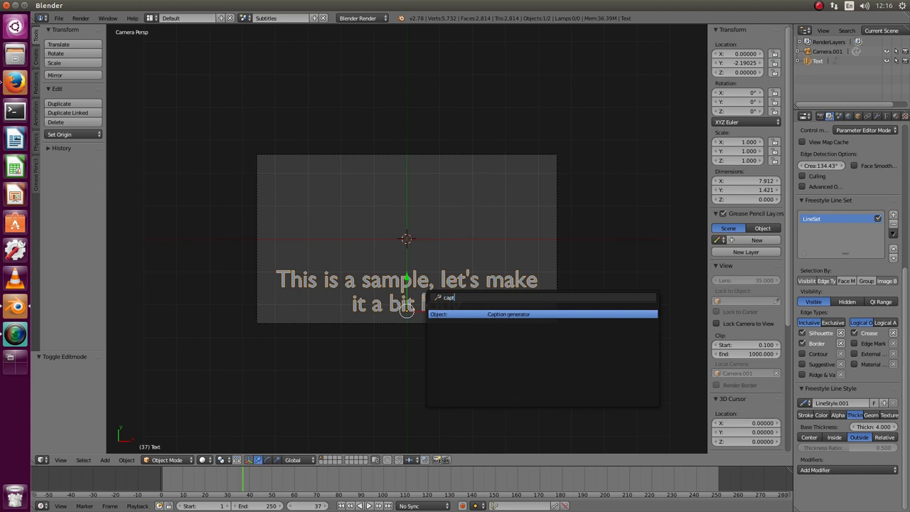
pyautogui.click(515, 317)
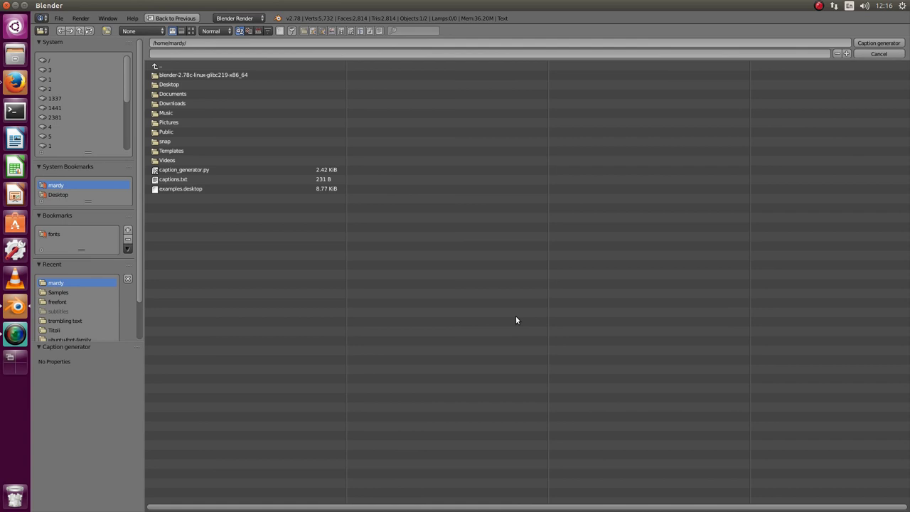
pyautogui.doubleClick(162, 180)
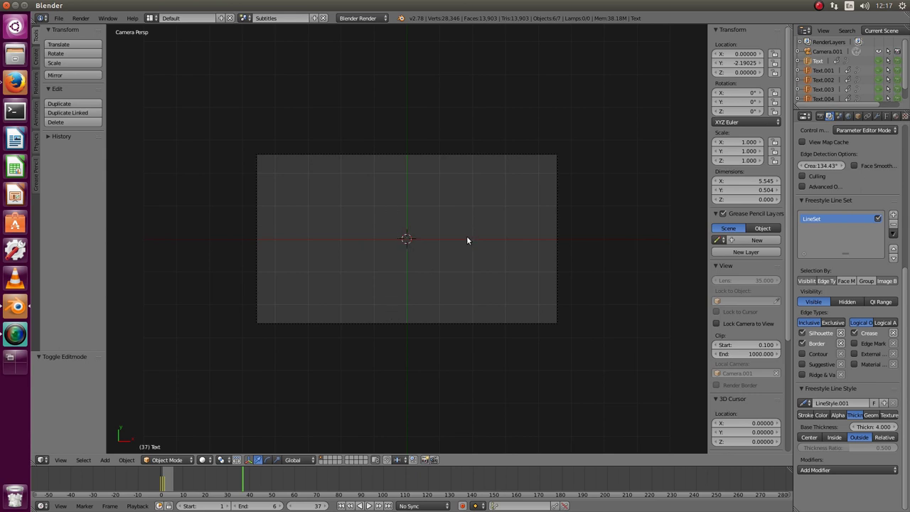
# Step: Enlarge the Outliner so Camera.001 and Text through Text.005 are all visible
pyautogui.scroll(-1, 904, 82)
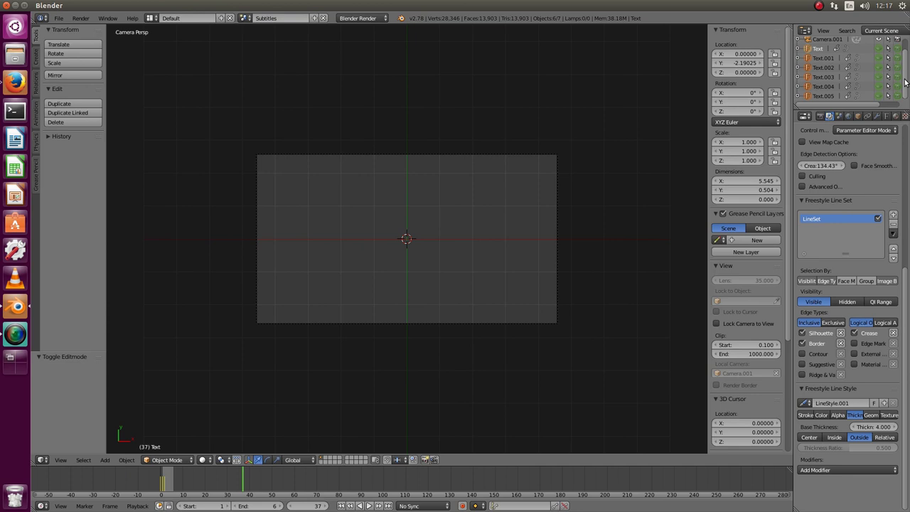
pyautogui.moveTo(850, 110); pyautogui.dragTo(852, 231)
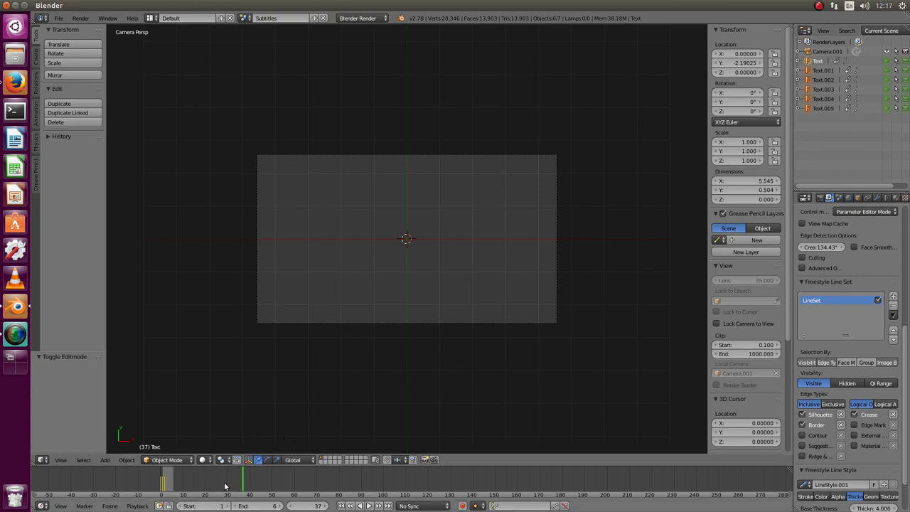
# Step: Step through frames 1 to 6 to preview each caption
pyautogui.click(161, 482)
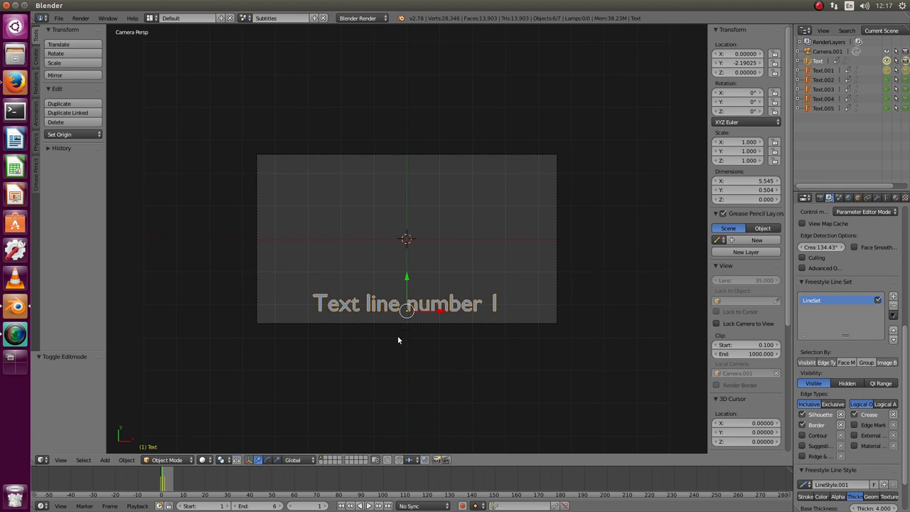
pyautogui.click(325, 505)
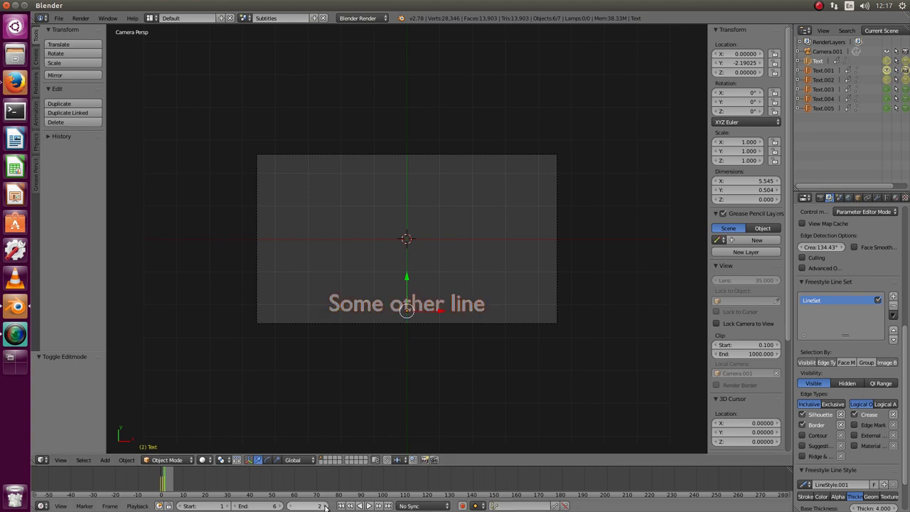
pyautogui.click(325, 505)
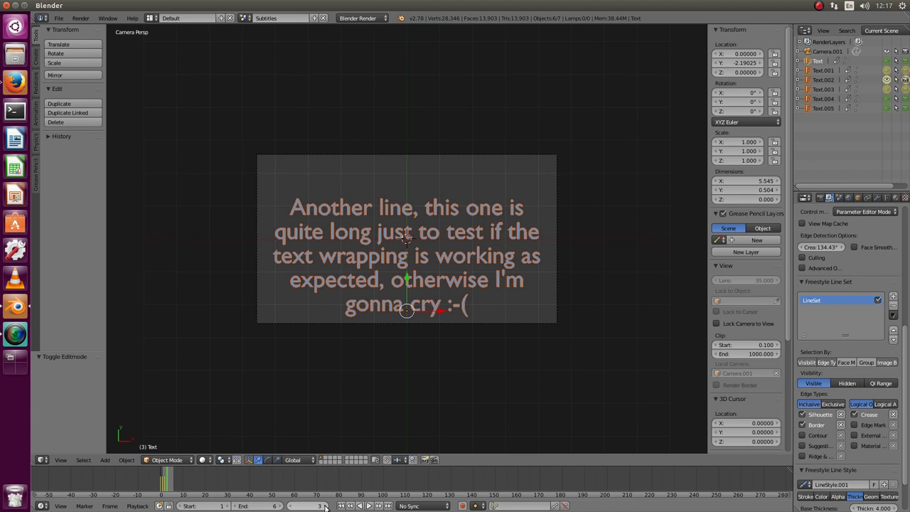
pyautogui.click(325, 505)
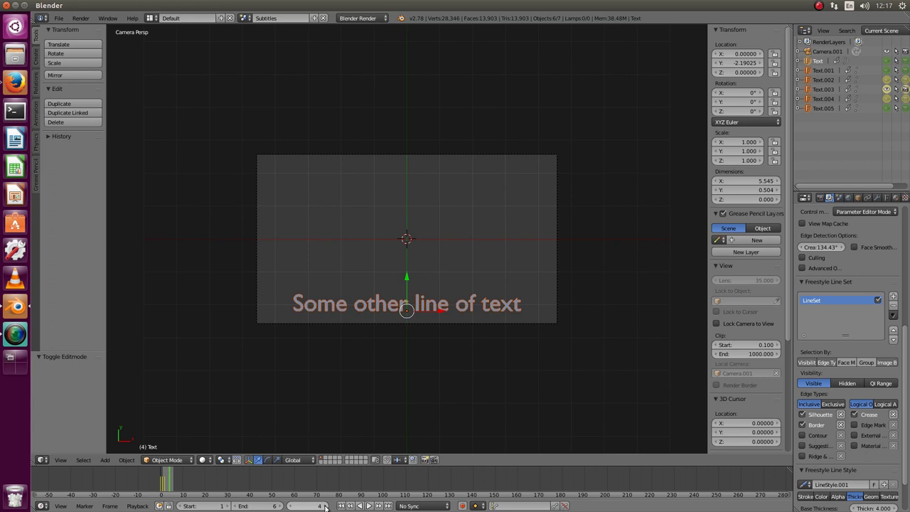
pyautogui.click(325, 505)
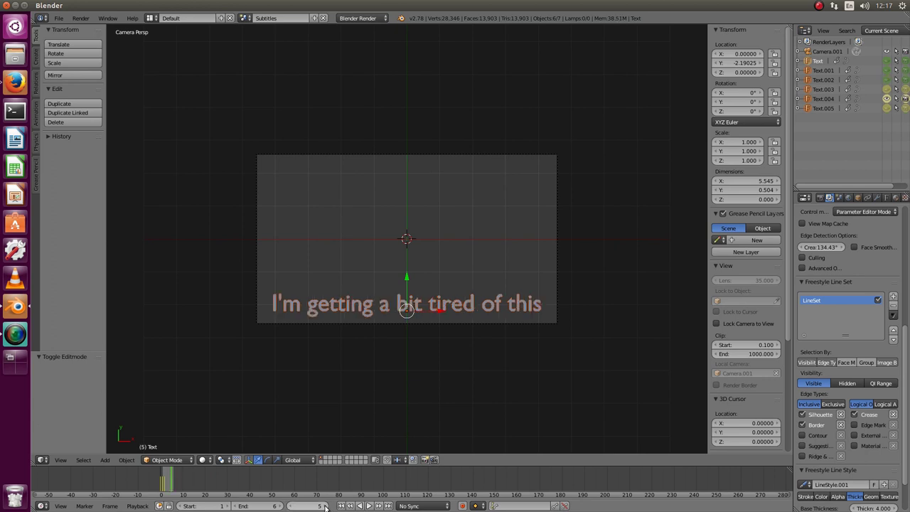
pyautogui.click(325, 505)
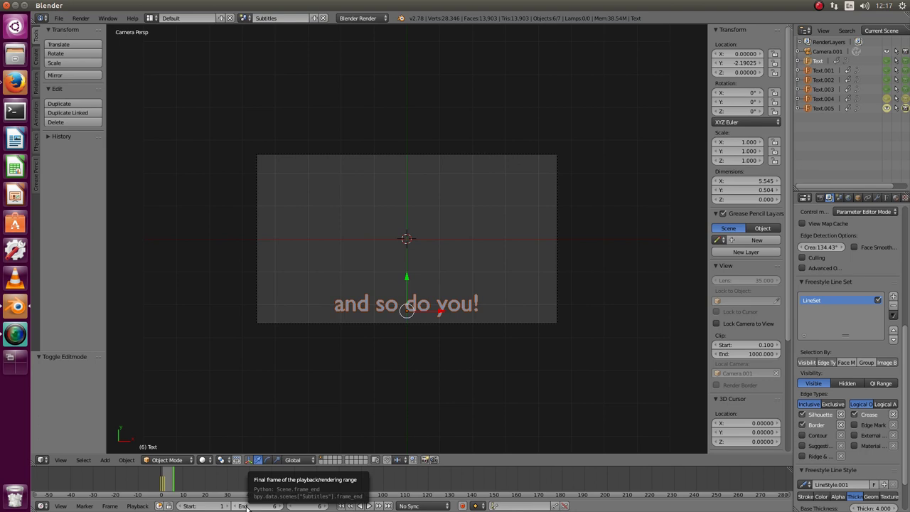
# Step: Return to frame 1, check frame 4, then settle on frame 3's long wrapped caption
pyautogui.click(163, 484)
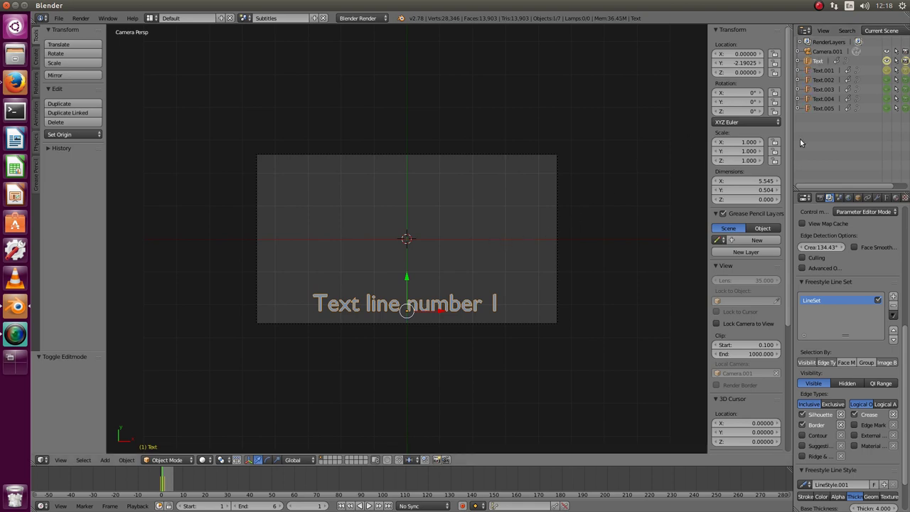
pyautogui.click(168, 485)
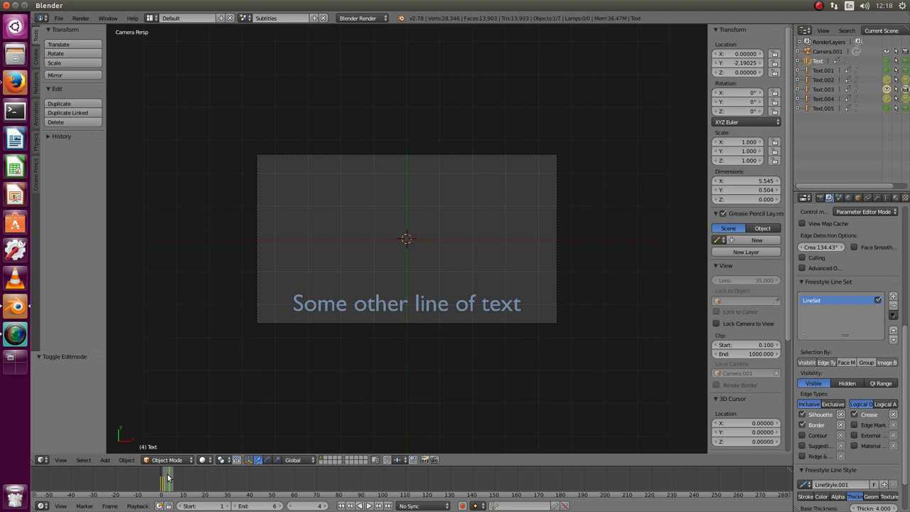
pyautogui.click(166, 483)
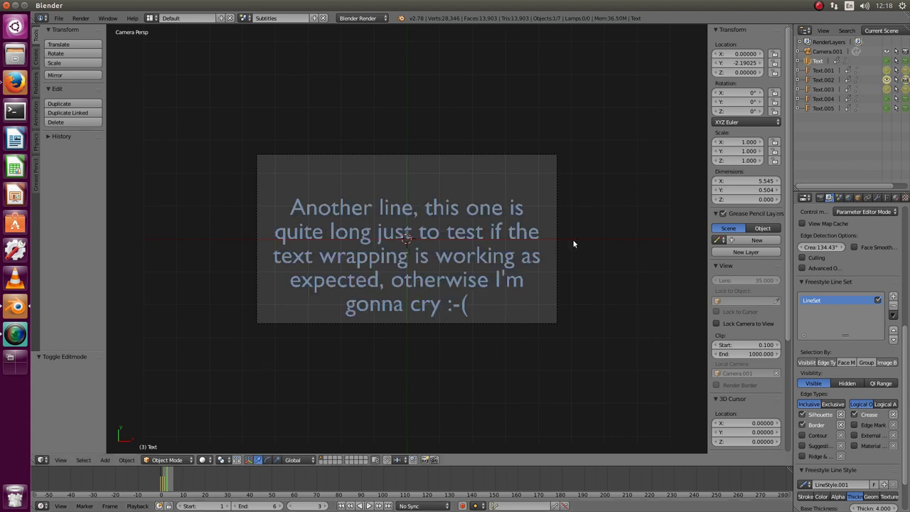
pyautogui.press('F12')
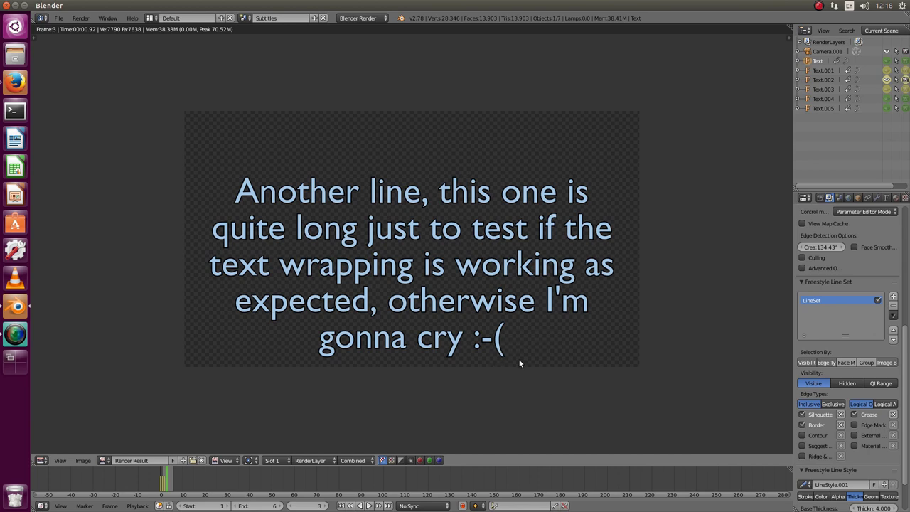
pyautogui.press('Escape')
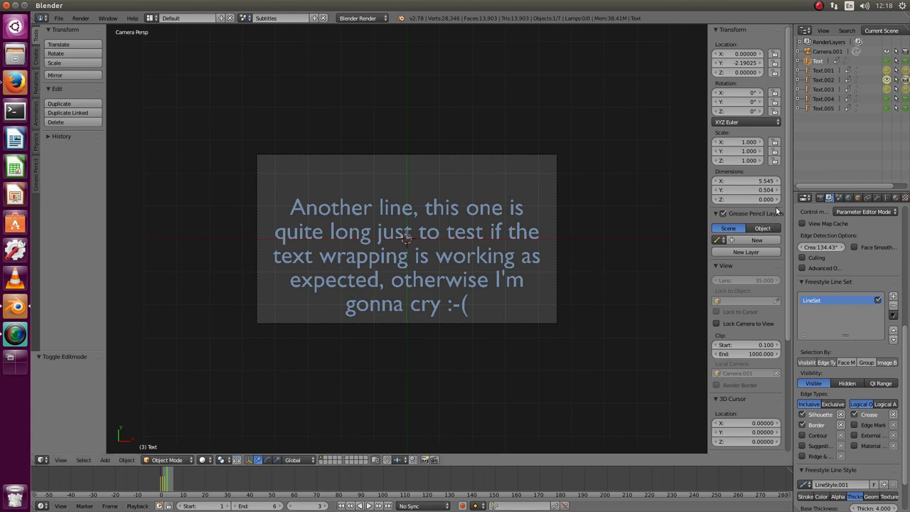
# Step: Raise the render resolution scale from 50% to 100% in the Render properties
pyautogui.click(818, 198)
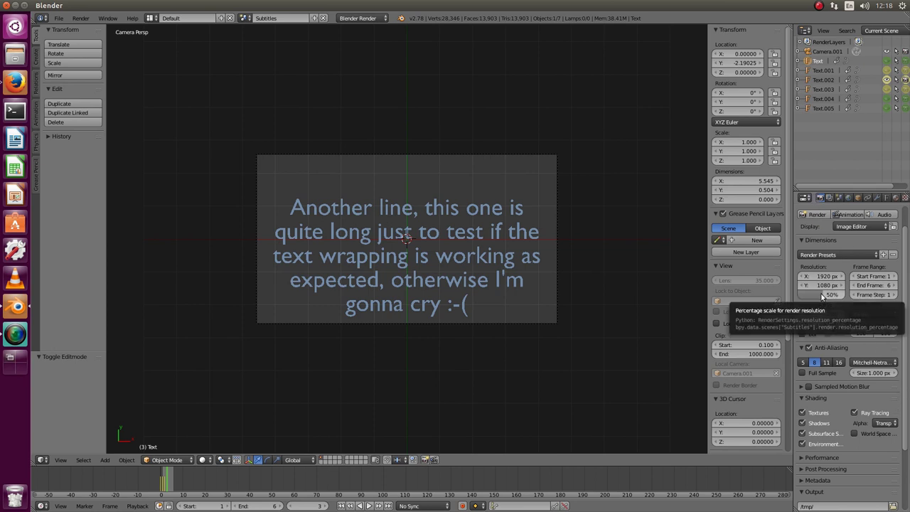
pyautogui.moveTo(822, 296); pyautogui.dragTo(855, 298)
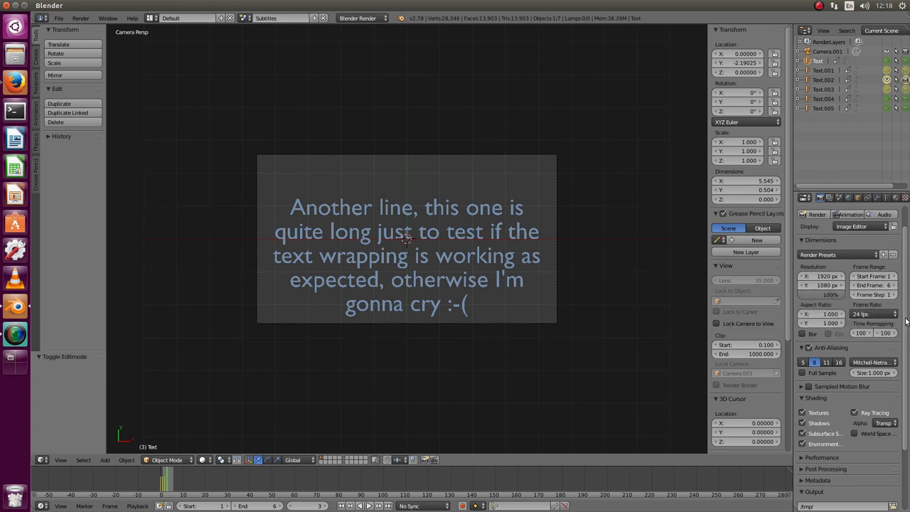
pyautogui.scroll(-1, 906, 311)
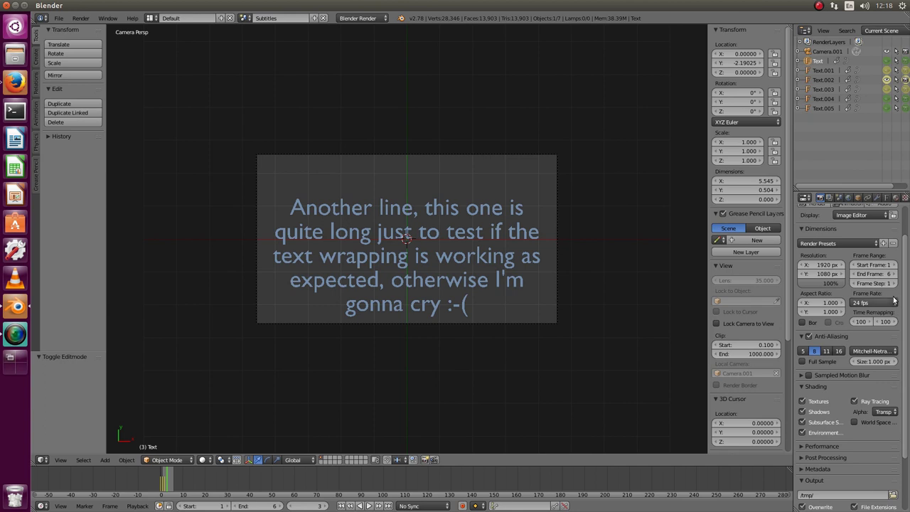
pyautogui.scroll(-4, 905, 333)
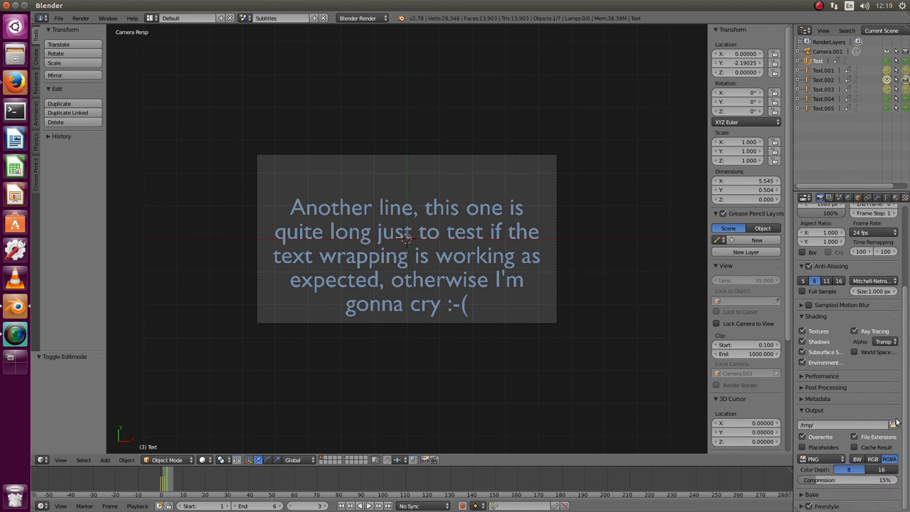
# Step: Create and enter a new subtitles folder inside Videos for the render output
pyautogui.click(892, 424)
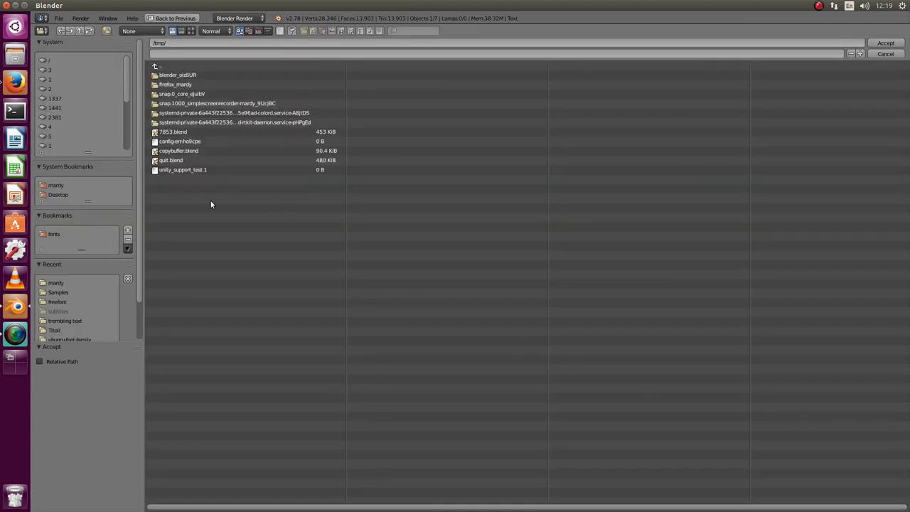
pyautogui.click(57, 284)
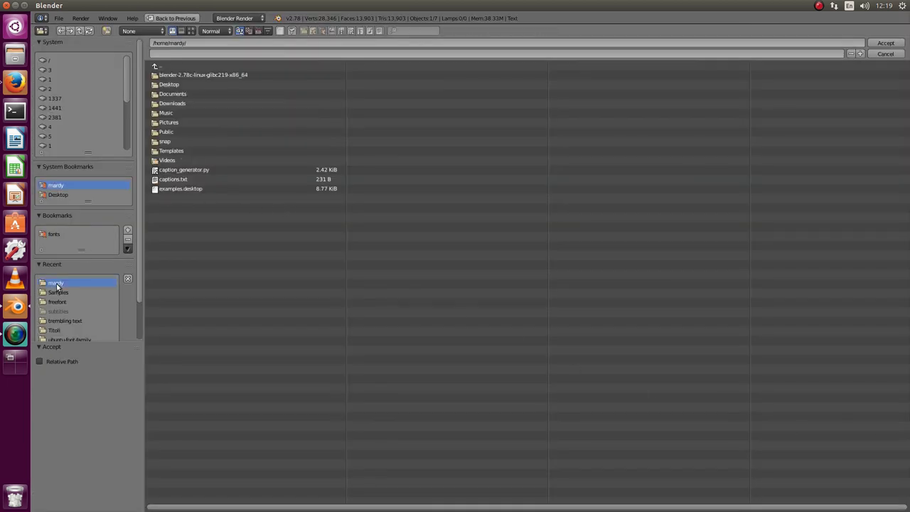
pyautogui.click(170, 160)
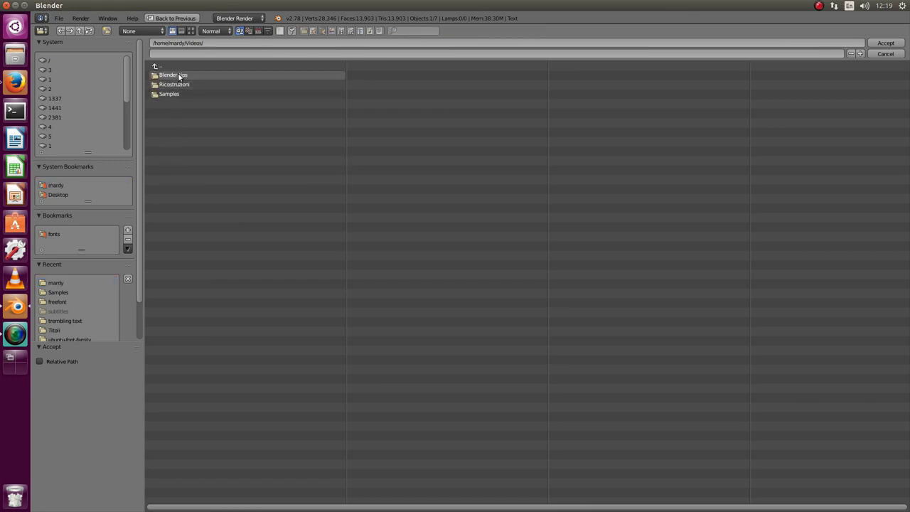
pyautogui.click(106, 31)
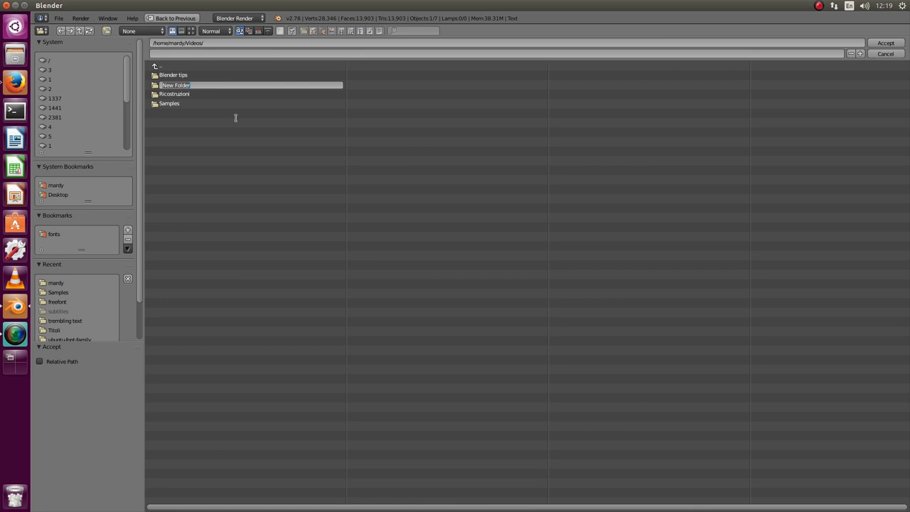
pyautogui.write('subtitles')
pyautogui.press('Return')
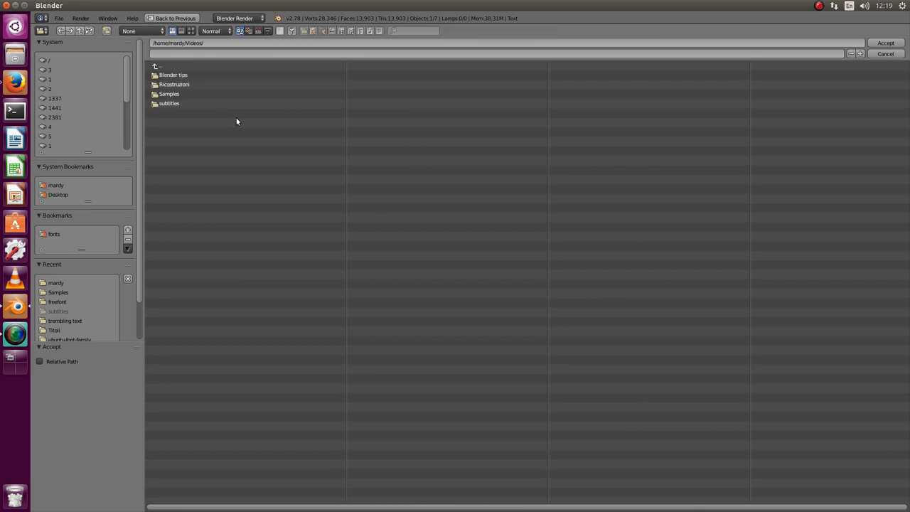
pyautogui.click(167, 103)
# Step: Set the output file prefix to title and accept the subtitles folder path
pyautogui.click(180, 53)
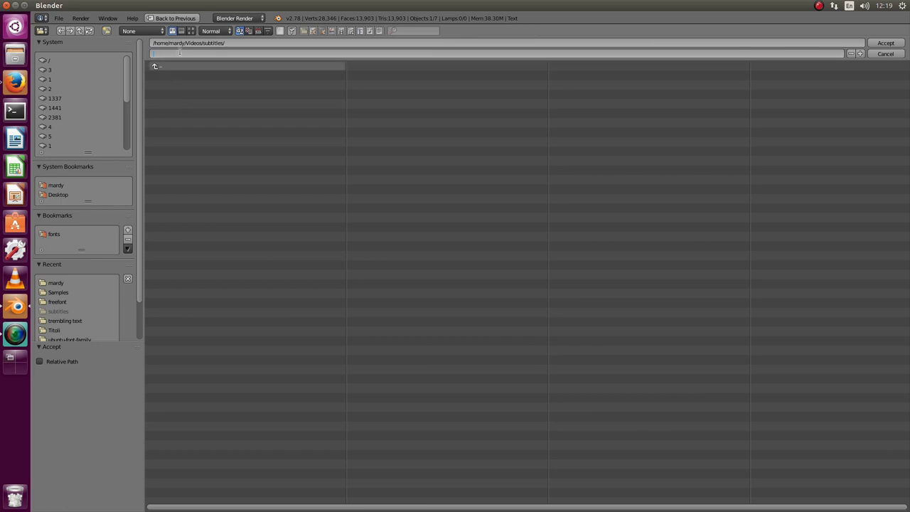
pyautogui.write('sub')
pyautogui.press('Return')
pyautogui.click(883, 44)
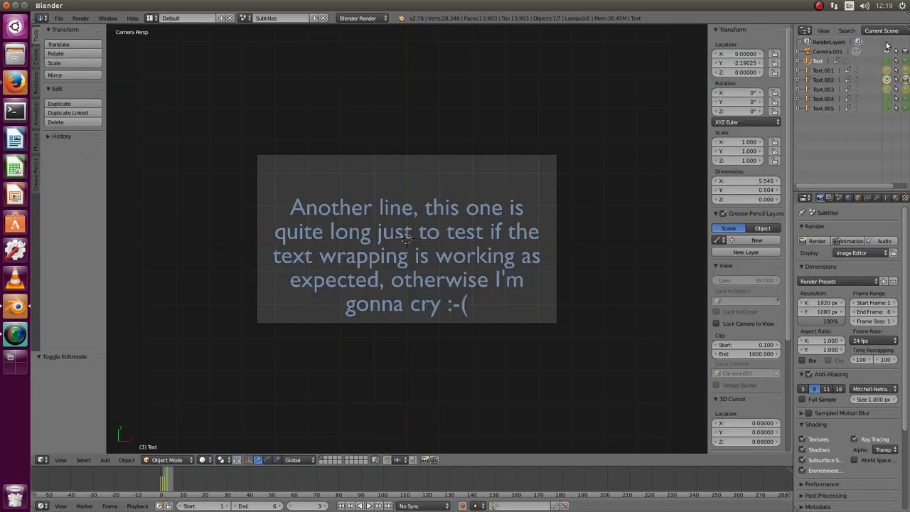
# Step: Render every caption frame out as PNG images with the animation render
pyautogui.click(844, 242)
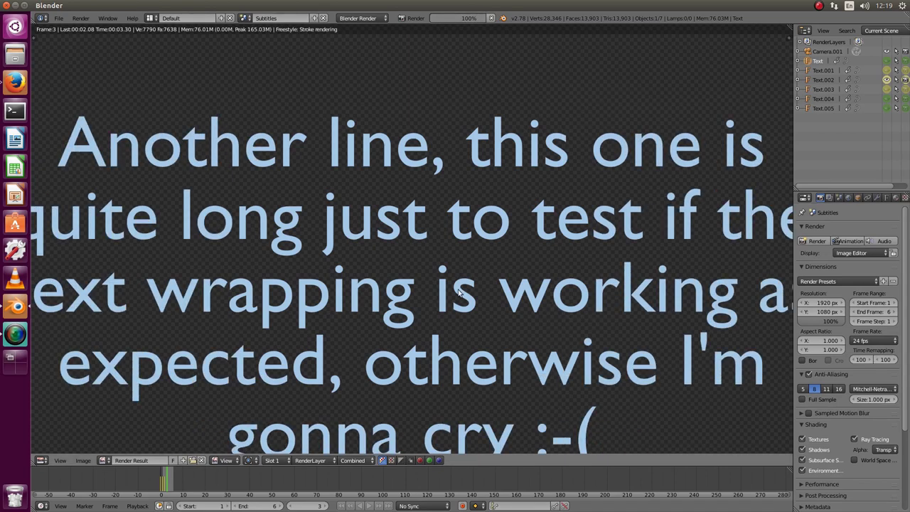
# Step: Open Geeqie and browse Videos/subtitles to inspect the rendered title0001–title0006.png caption images
pyautogui.click(15, 34)
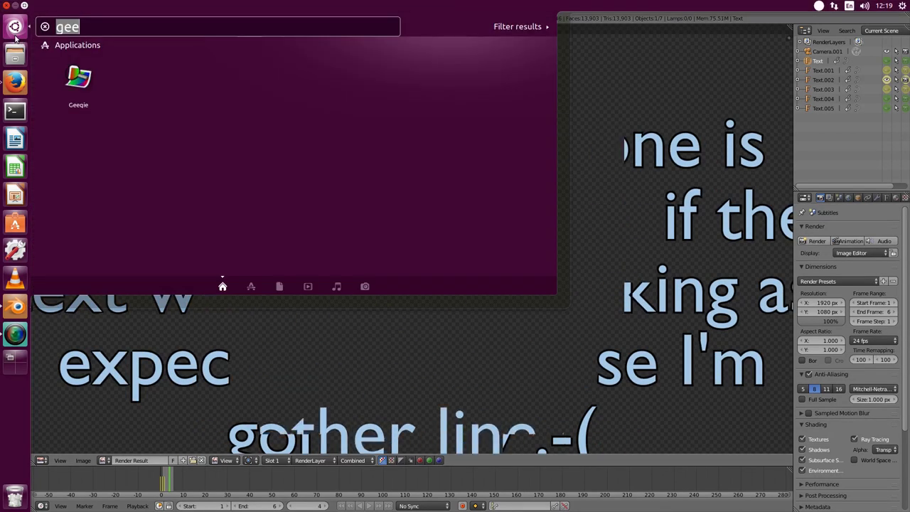
pyautogui.click(78, 78)
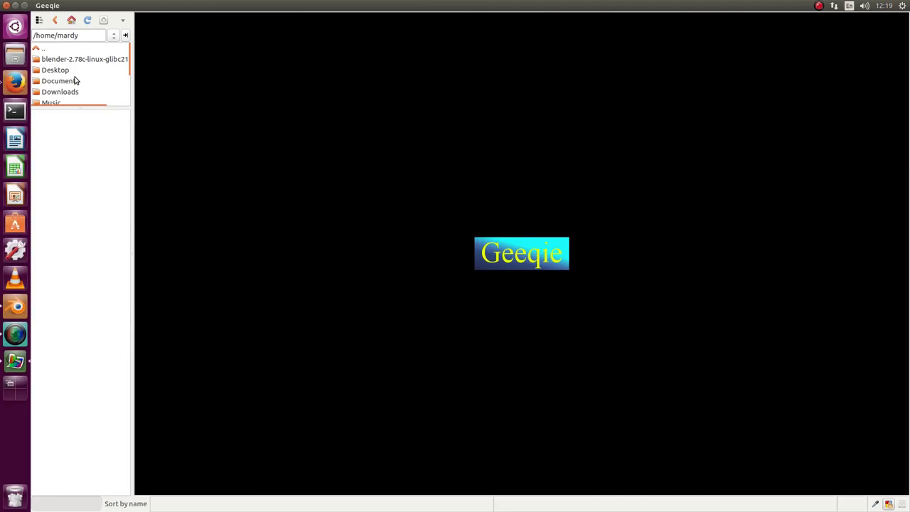
pyautogui.scroll(-3, 71, 73)
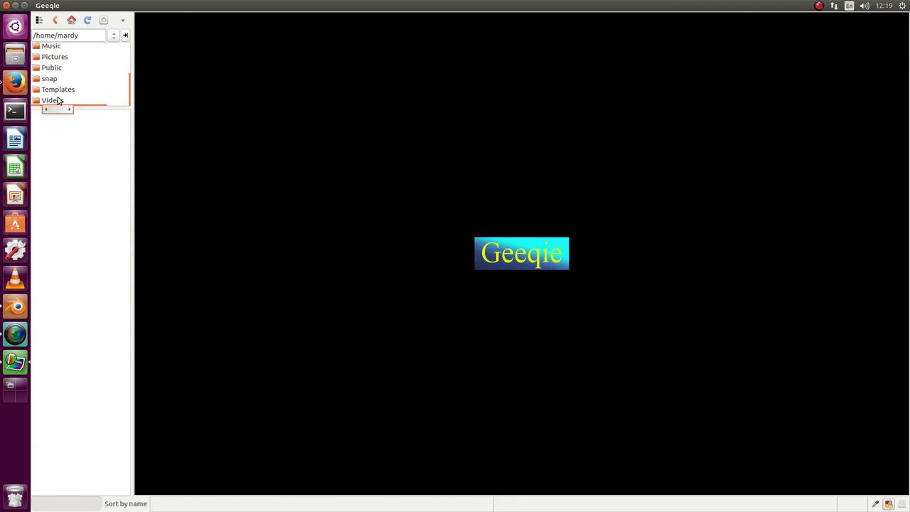
pyautogui.doubleClick(57, 100)
pyautogui.doubleClick(55, 92)
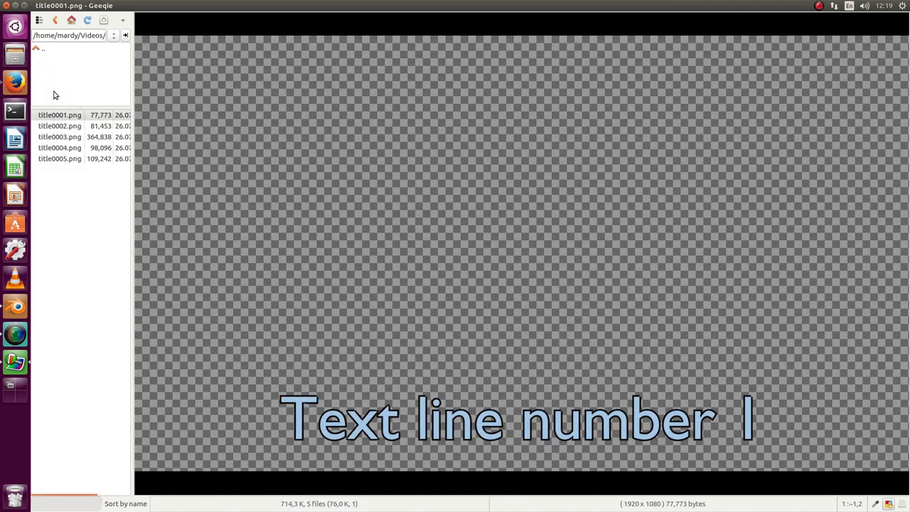
pyautogui.click(65, 115)
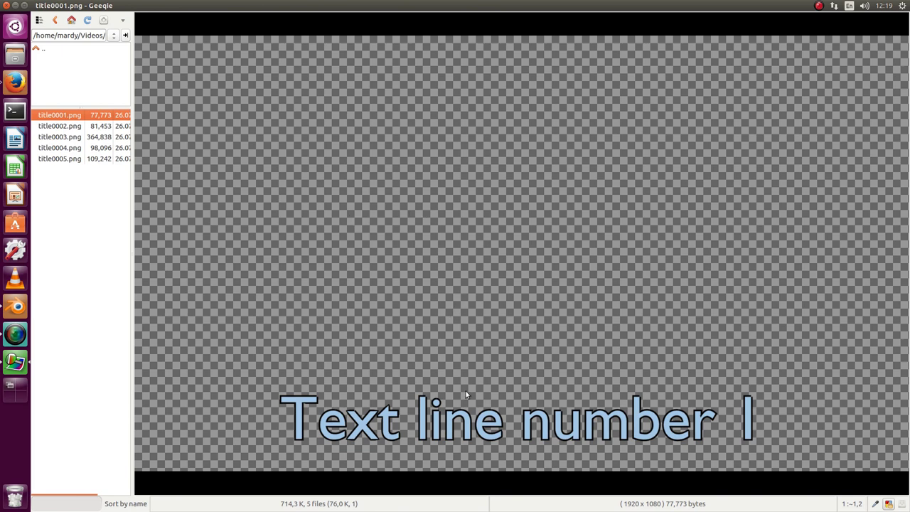
pyautogui.scroll(-1, 471, 283)
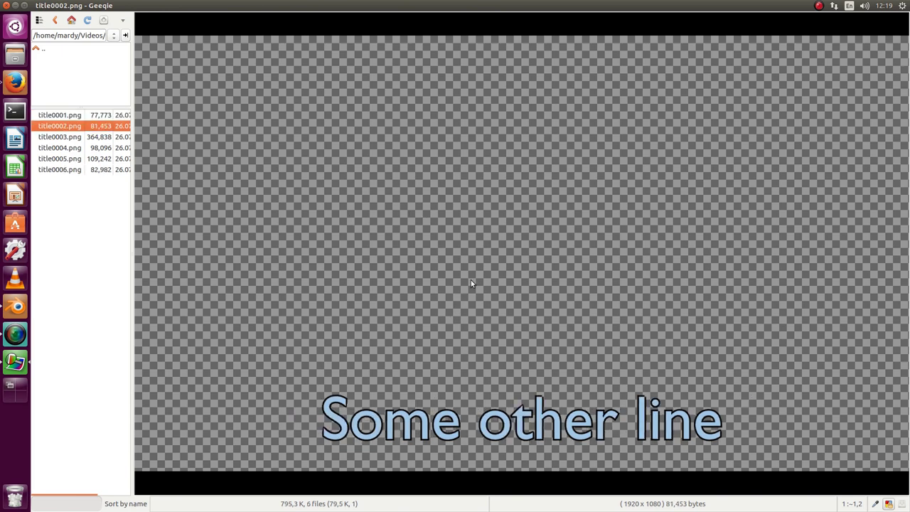
pyautogui.scroll(-1, 470, 283)
pyautogui.scroll(-1, 470, 283)
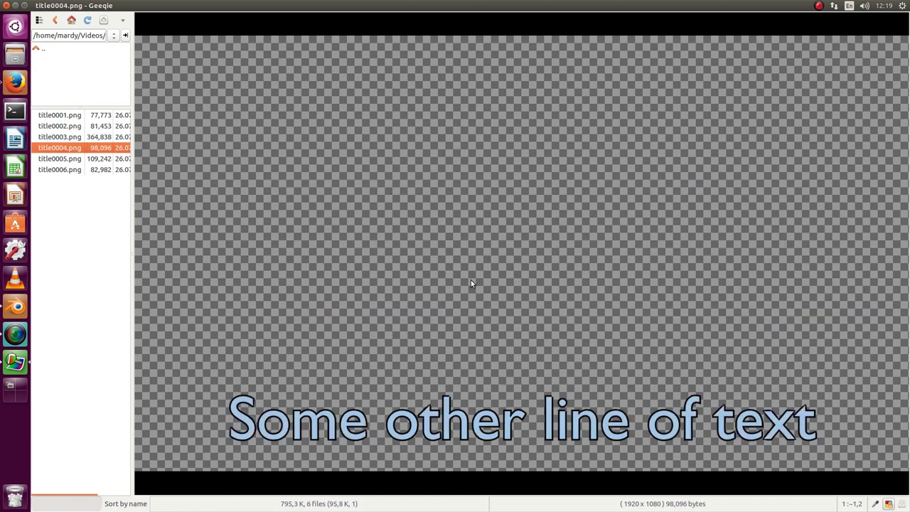
pyautogui.scroll(-2, 470, 283)
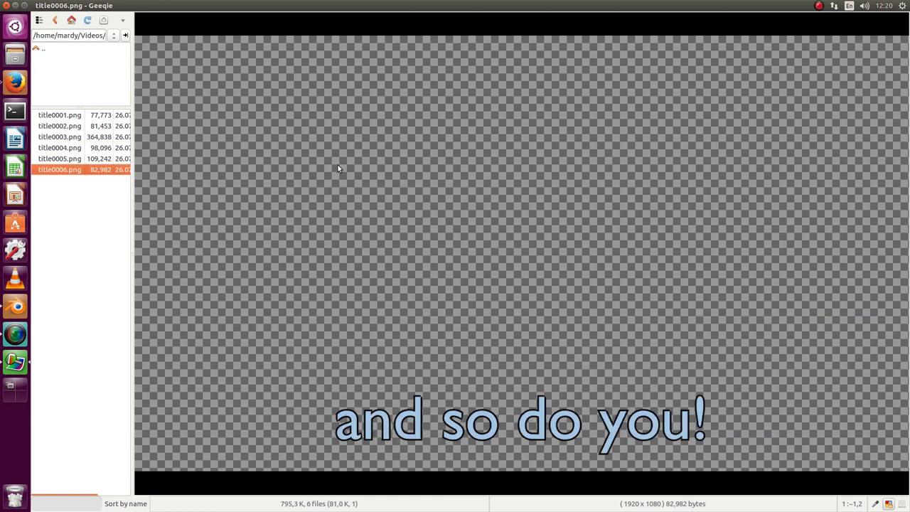
# Step: Return to Blender's Video Editing layout and switch from the Subtitles scene to Scene
pyautogui.click(16, 316)
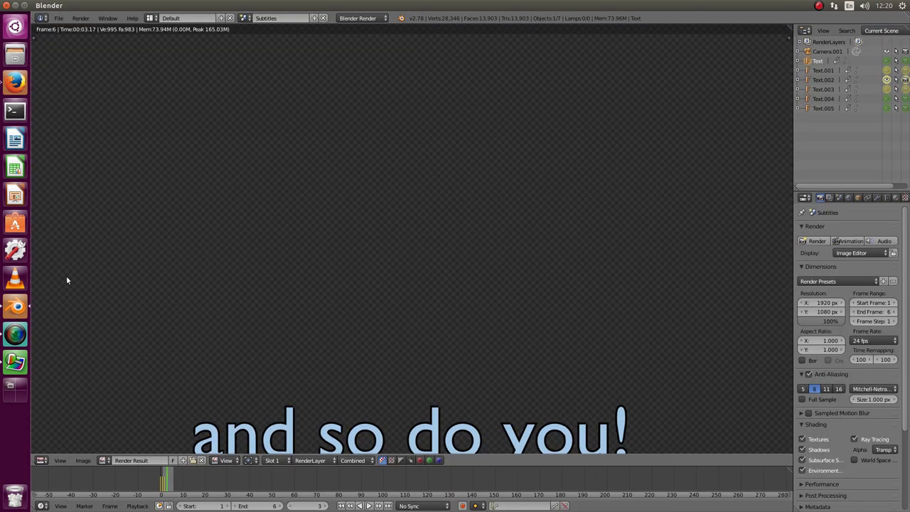
pyautogui.press('Escape')
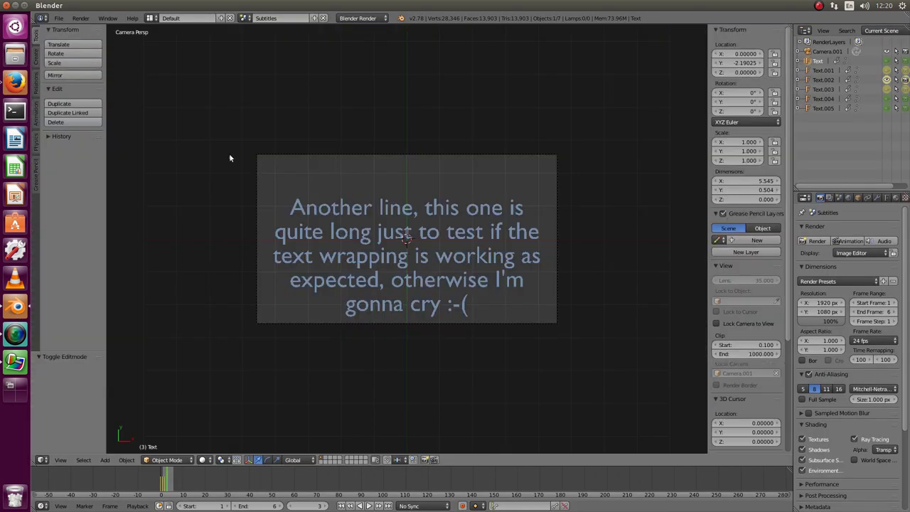
pyautogui.click(150, 18)
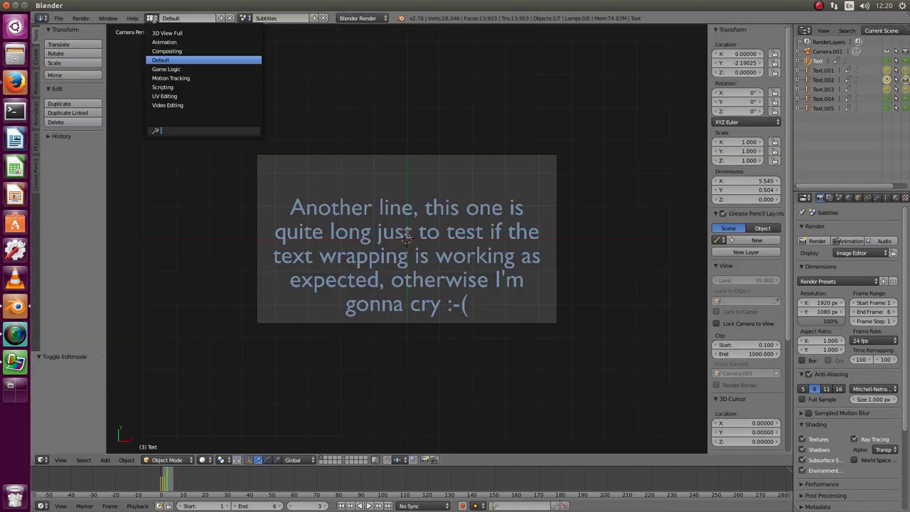
pyautogui.click(160, 105)
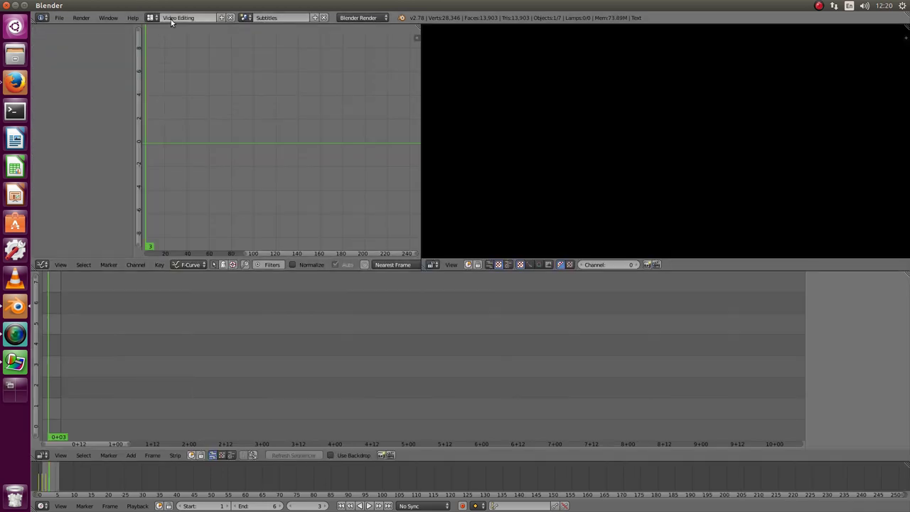
pyautogui.click(244, 18)
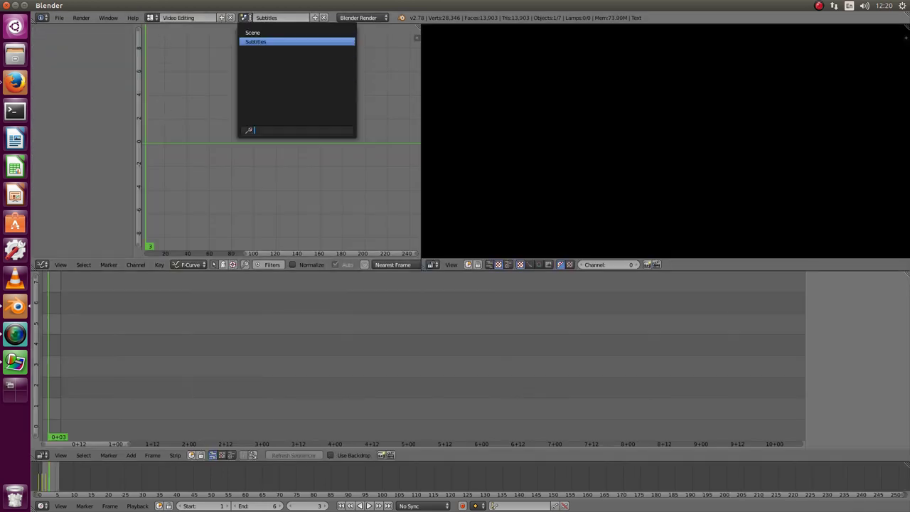
pyautogui.click(253, 31)
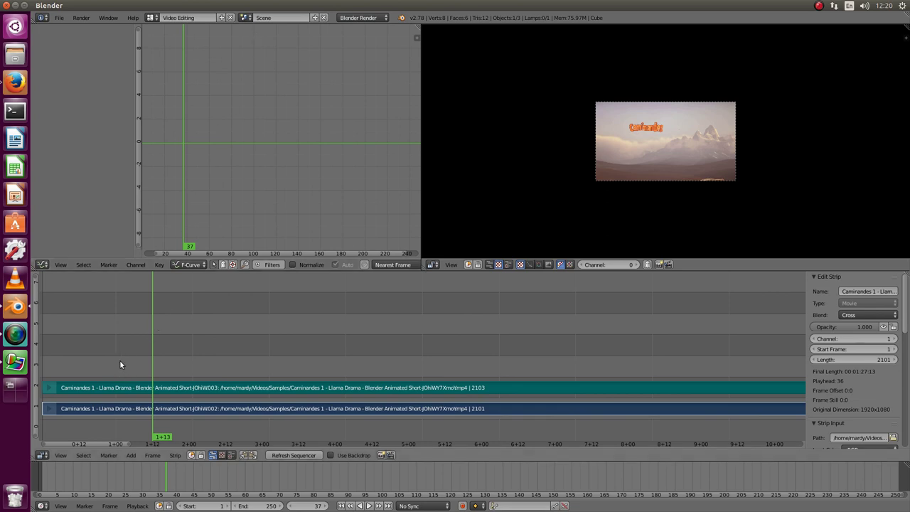
# Step: Add all six title PNGs from the subtitles folder as one image strip at frame 37
pyautogui.hotkey('shift', 'a')
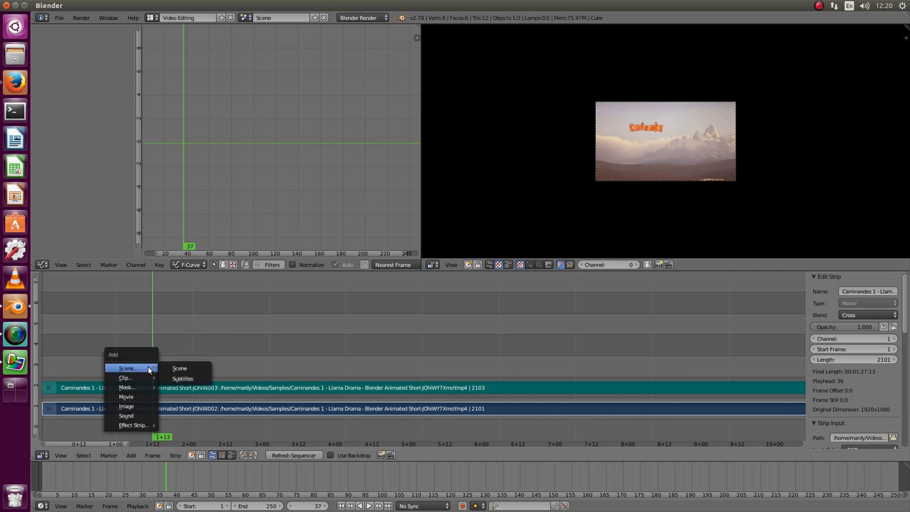
pyautogui.click(133, 406)
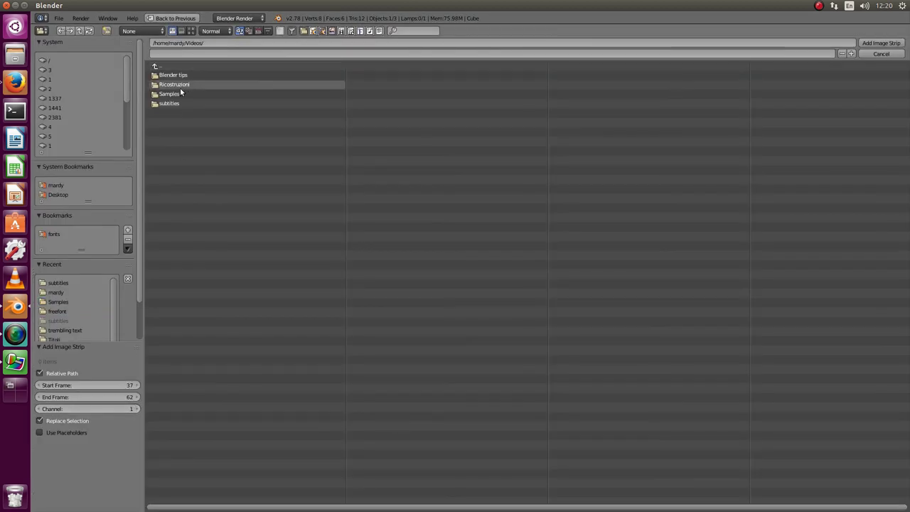
pyautogui.click(173, 103)
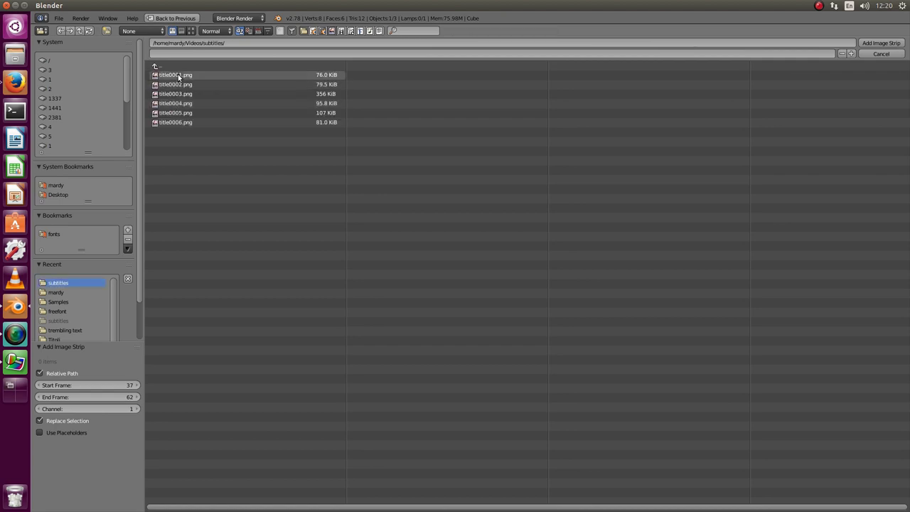
pyautogui.press('a')
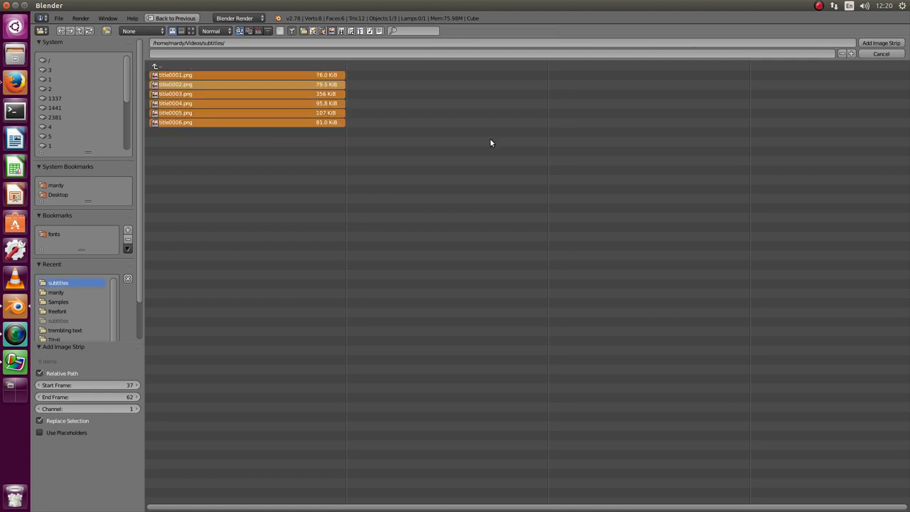
pyautogui.click(876, 43)
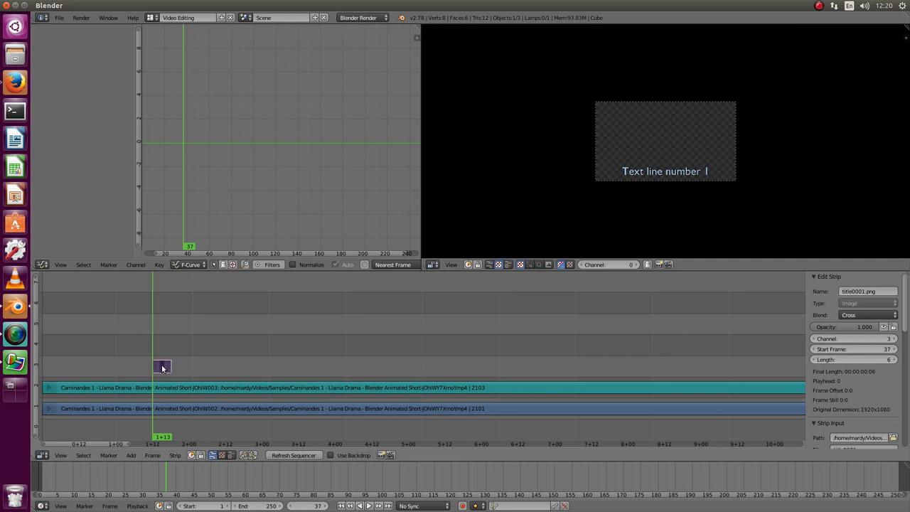
# Step: Set the title strip's blend to Alpha Over and separate its images with length 24*3
pyautogui.click(877, 318)
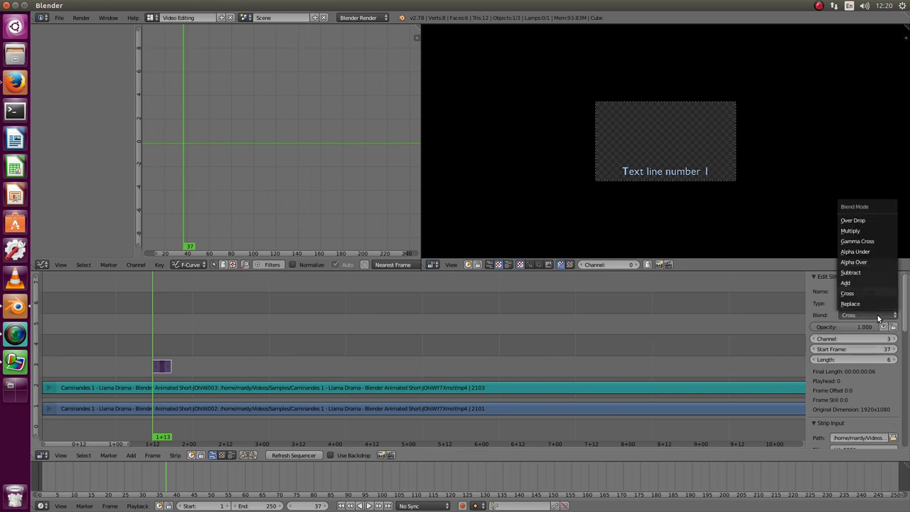
pyautogui.click(864, 262)
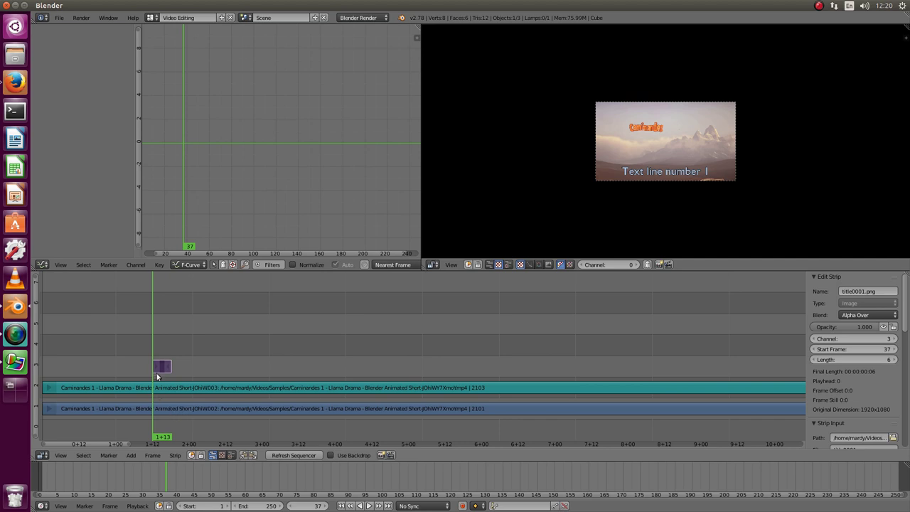
pyautogui.click(174, 454)
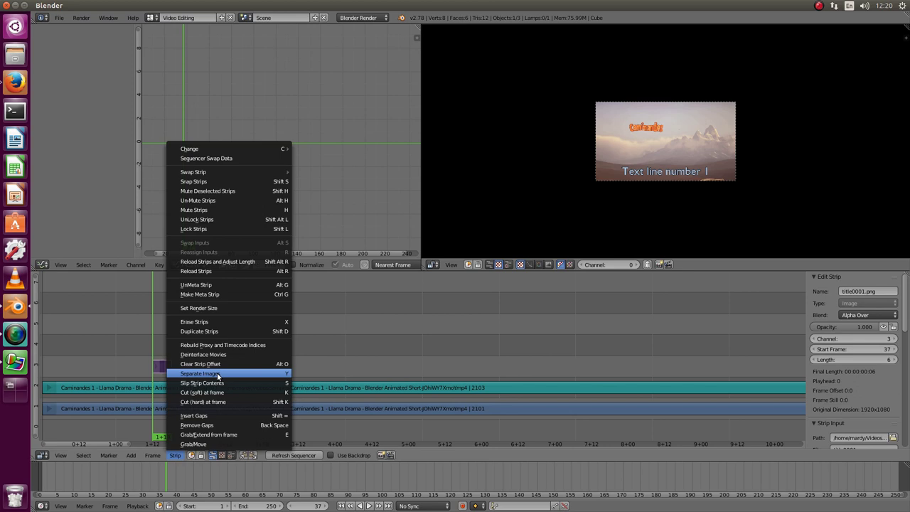
pyautogui.click(218, 374)
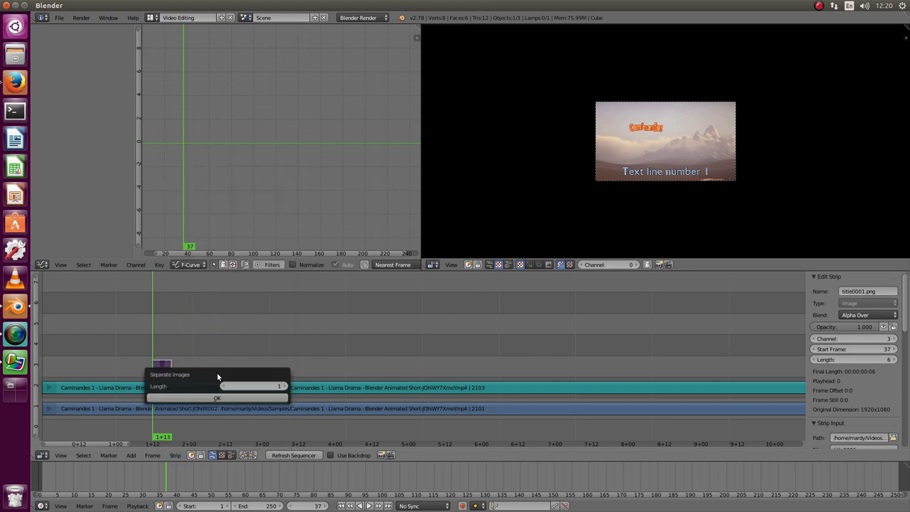
pyautogui.click(263, 388)
pyautogui.press('BackSpace')
pyautogui.write('24*3')
pyautogui.press('Return')
# Step: Confirm separating the caption strips and play back the edit to preview them
pyautogui.click(218, 398)
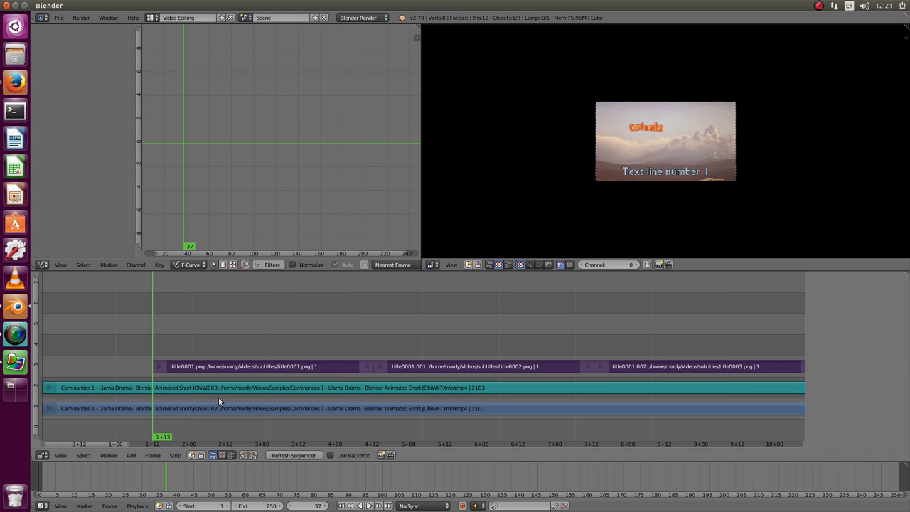
pyautogui.click(181, 345)
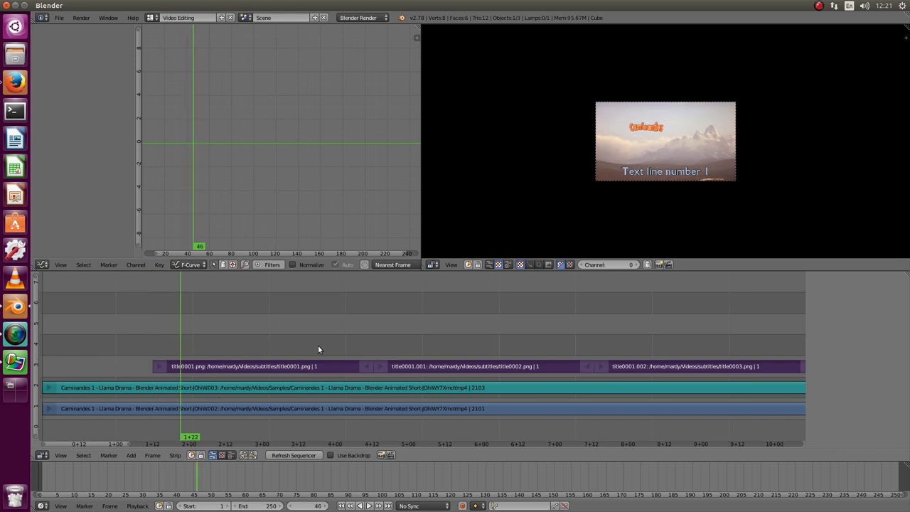
pyautogui.hotkey('alt', 'a')
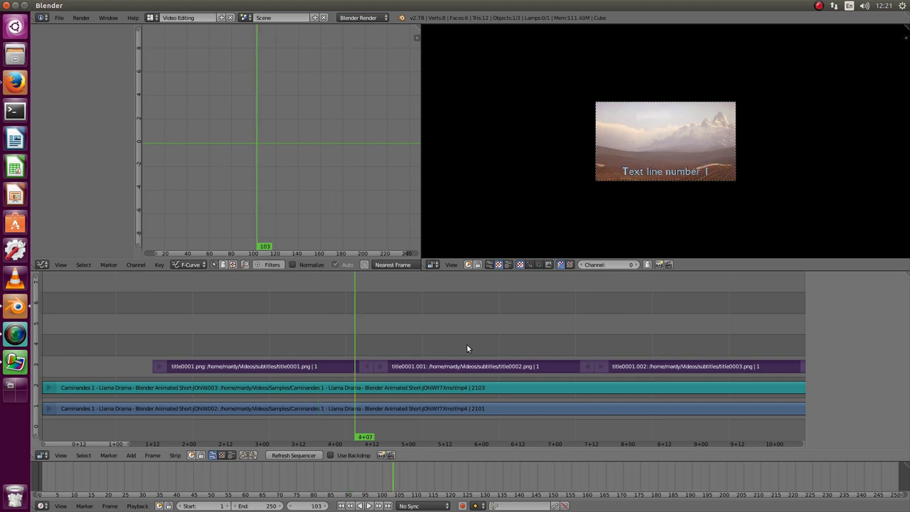
pyautogui.click(467, 346)
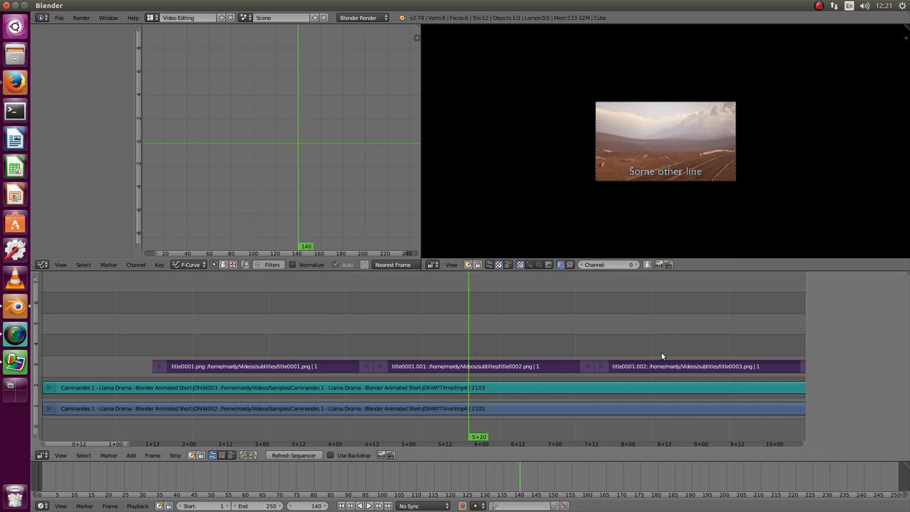
pyautogui.press('Up')
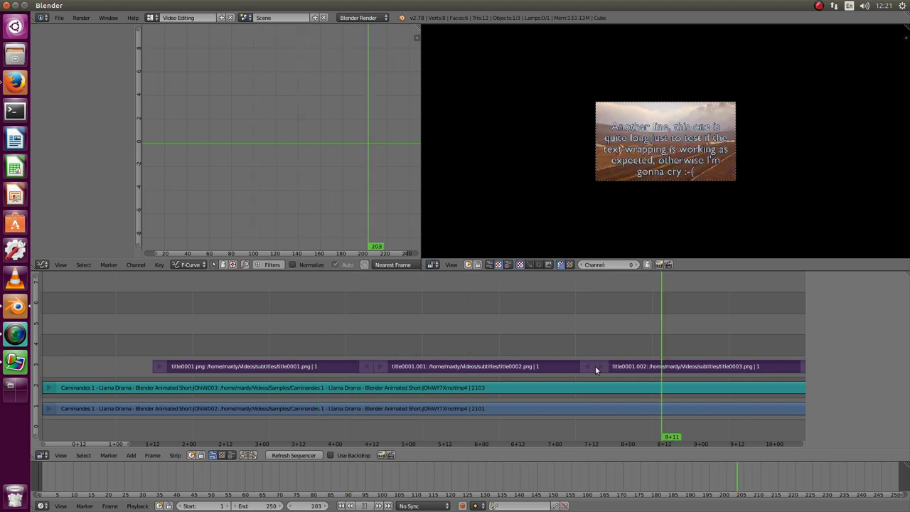
pyautogui.scroll(-3, 595, 366)
pyautogui.scroll(-5, 594, 365)
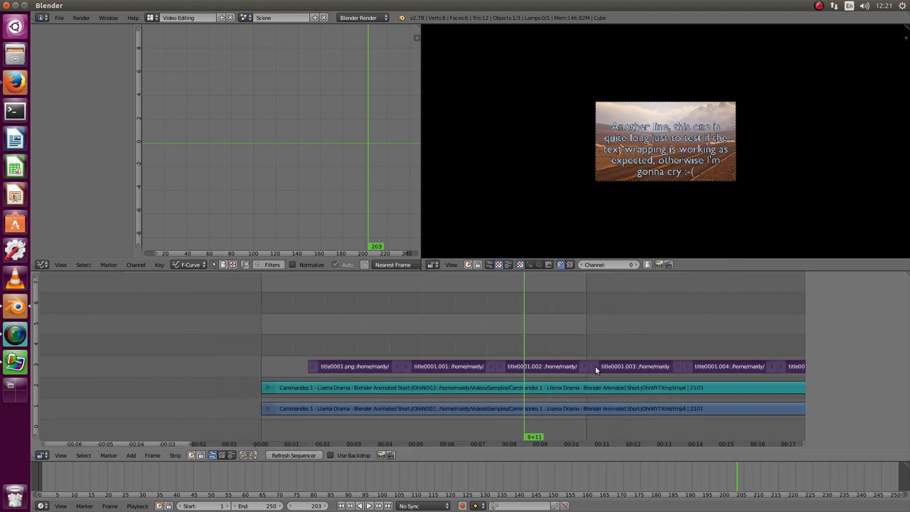
# Step: Move the first caption strip to frame 24 and the second to frame 102
pyautogui.rightClick(369, 366)
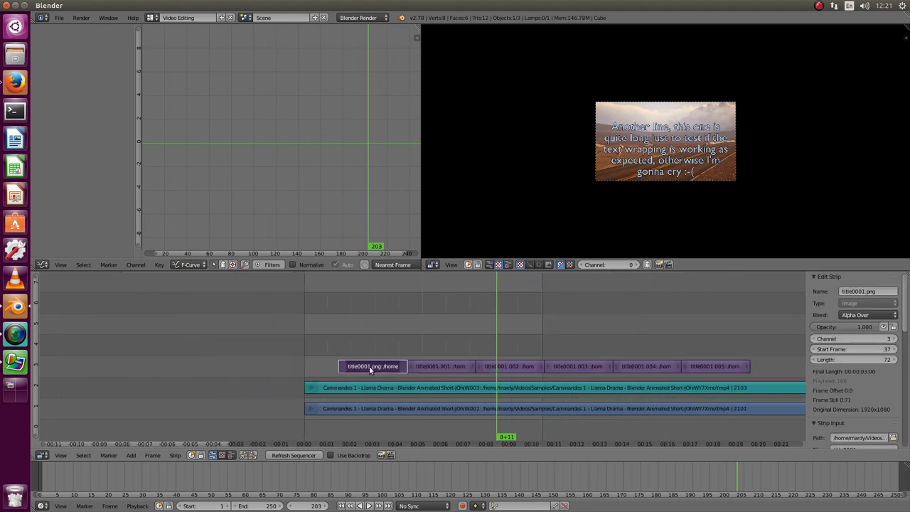
pyautogui.press('g')
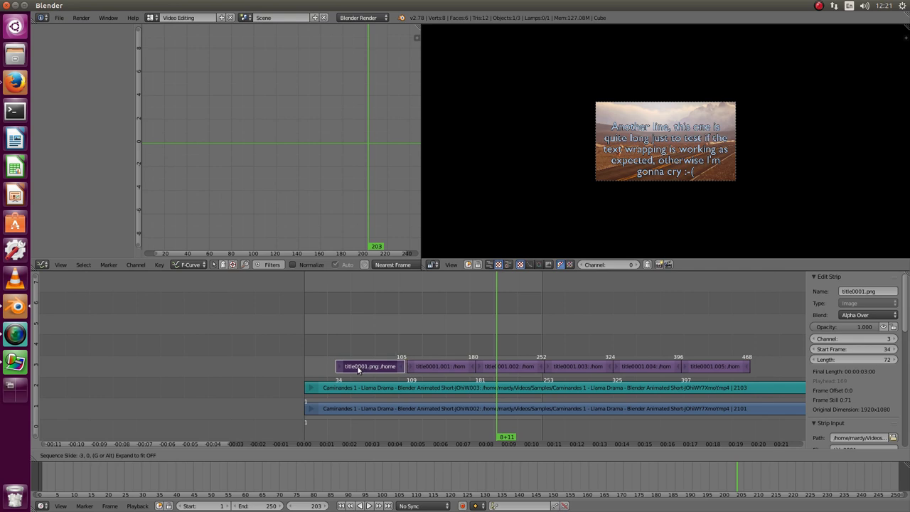
pyautogui.click(357, 367)
pyautogui.rightClick(438, 366)
pyautogui.press('g')
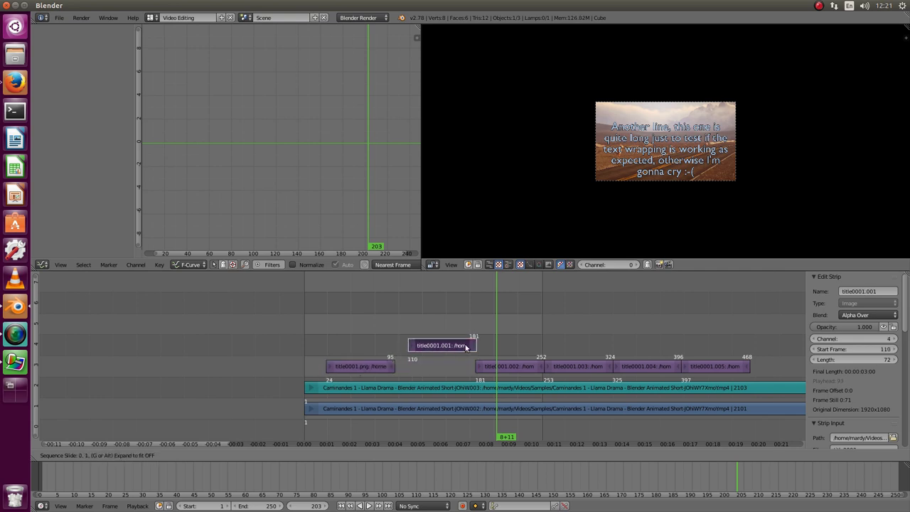
pyautogui.click(472, 347)
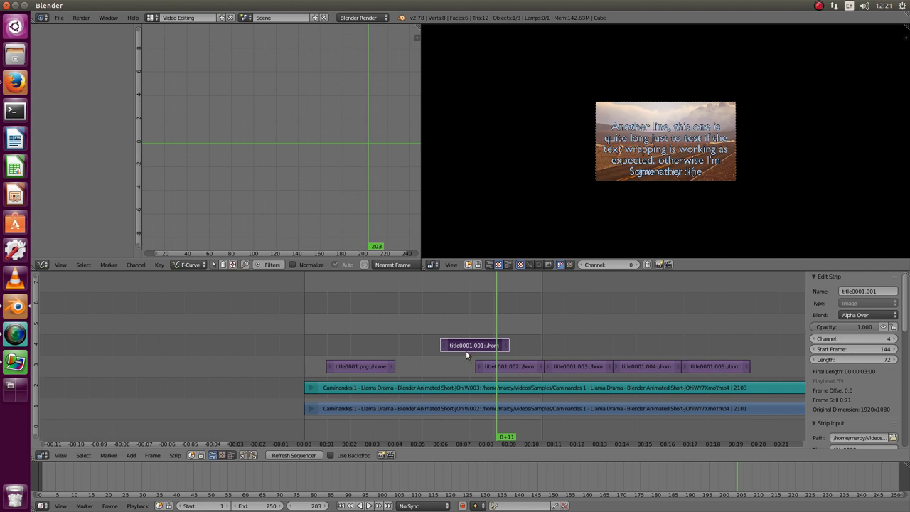
pyautogui.press('g')
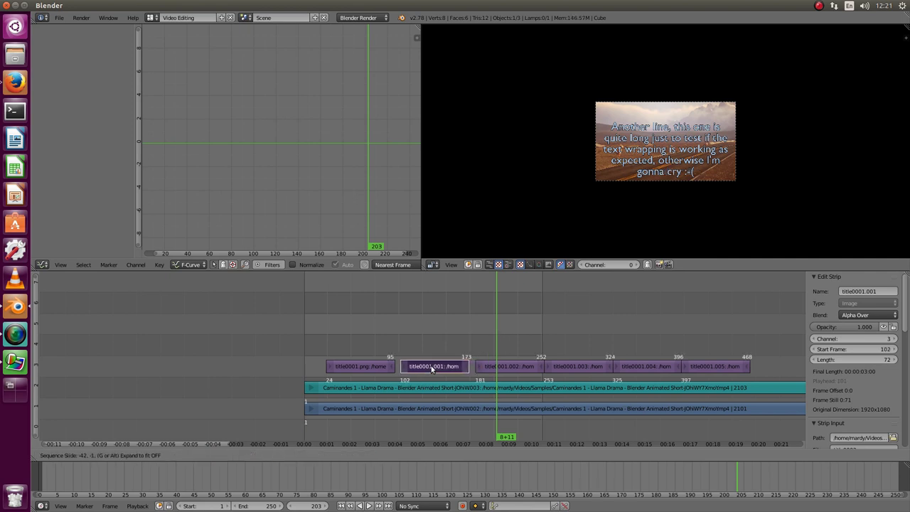
pyautogui.click(430, 365)
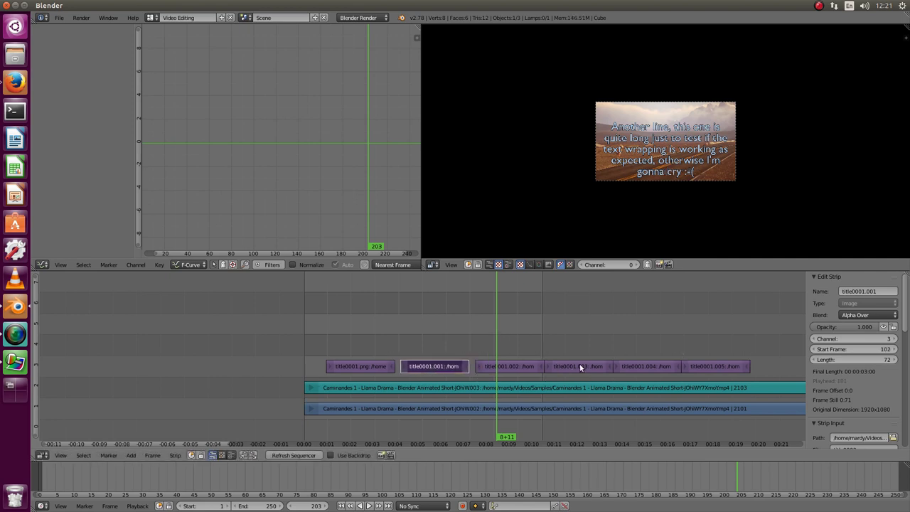
# Step: Move the last, fifth, fourth and third captions to frames 462, 378, 278 and 198
pyautogui.rightClick(700, 367)
pyautogui.press('g')
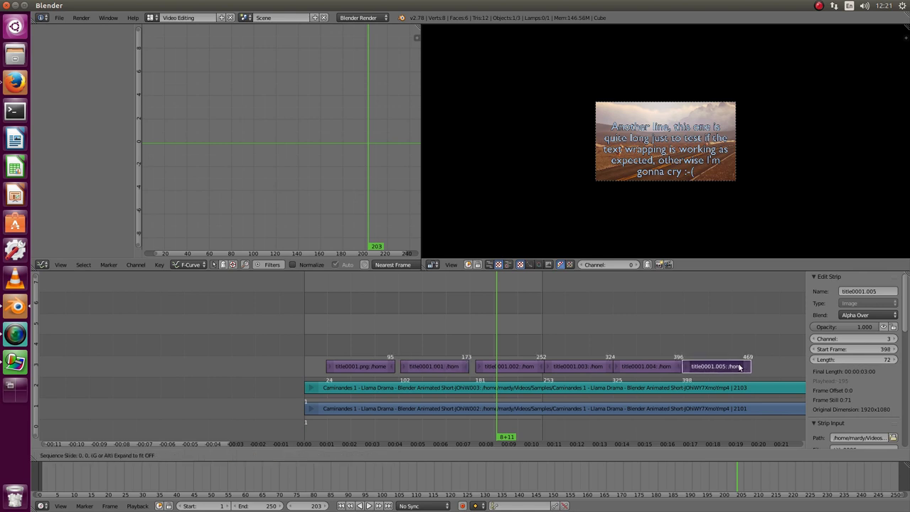
pyautogui.click(761, 366)
pyautogui.rightClick(663, 366)
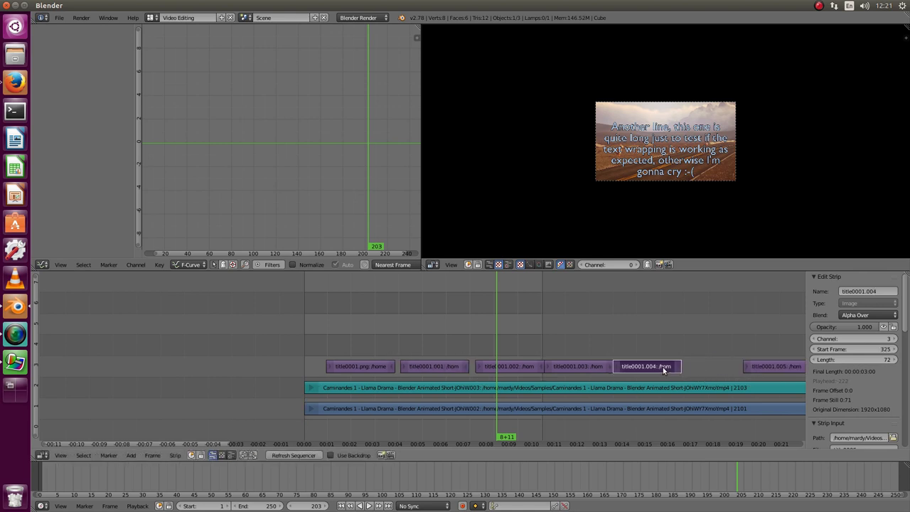
pyautogui.press('g')
pyautogui.click(702, 367)
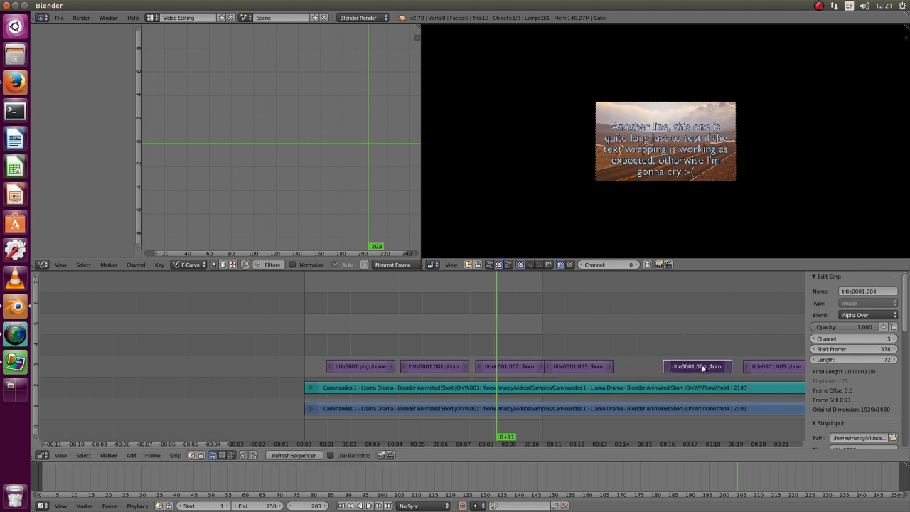
pyautogui.rightClick(584, 367)
pyautogui.press('g')
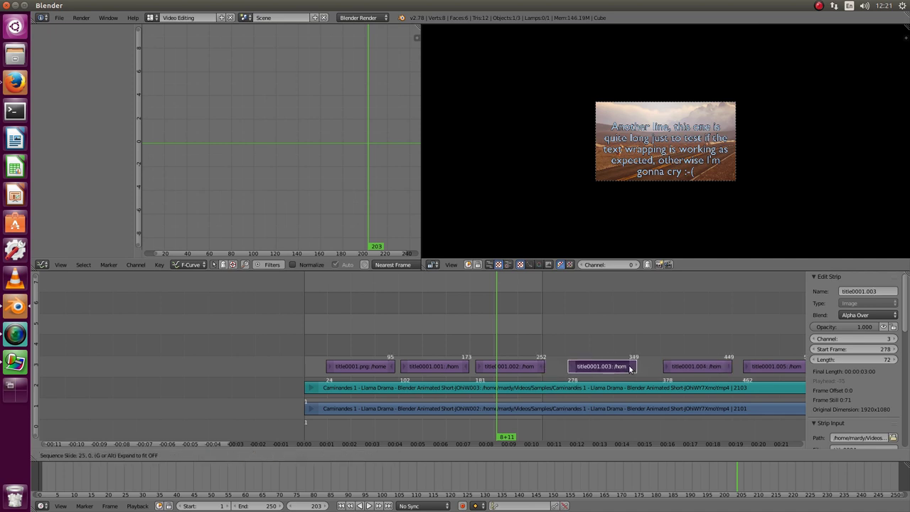
pyautogui.click(630, 365)
pyautogui.rightClick(521, 365)
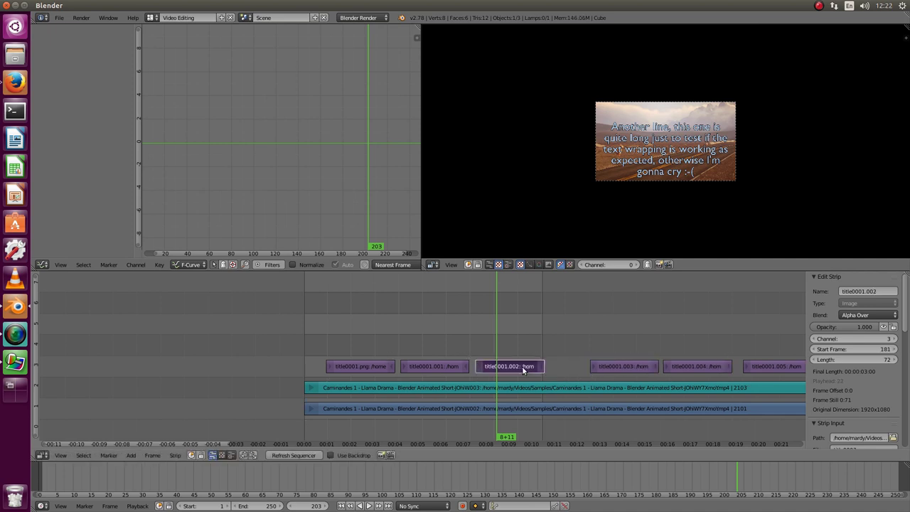
pyautogui.press('g')
pyautogui.click(525, 368)
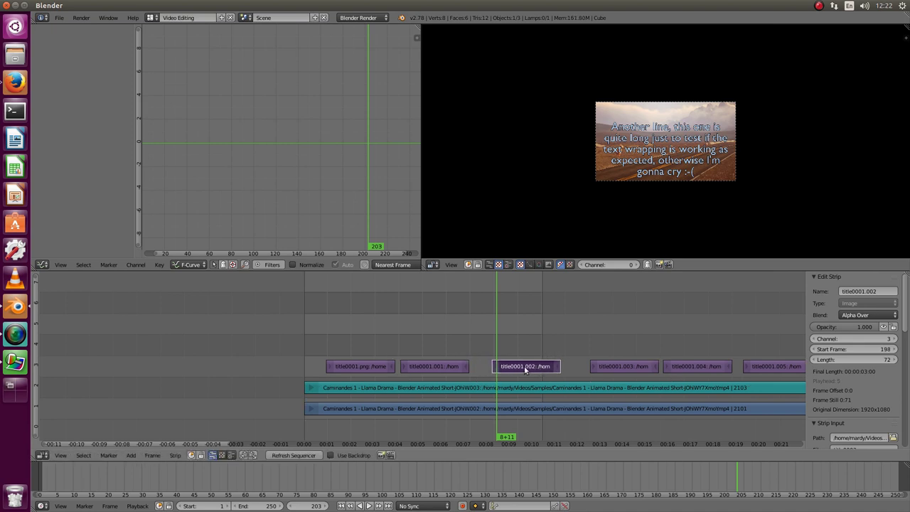
pyautogui.click(517, 344)
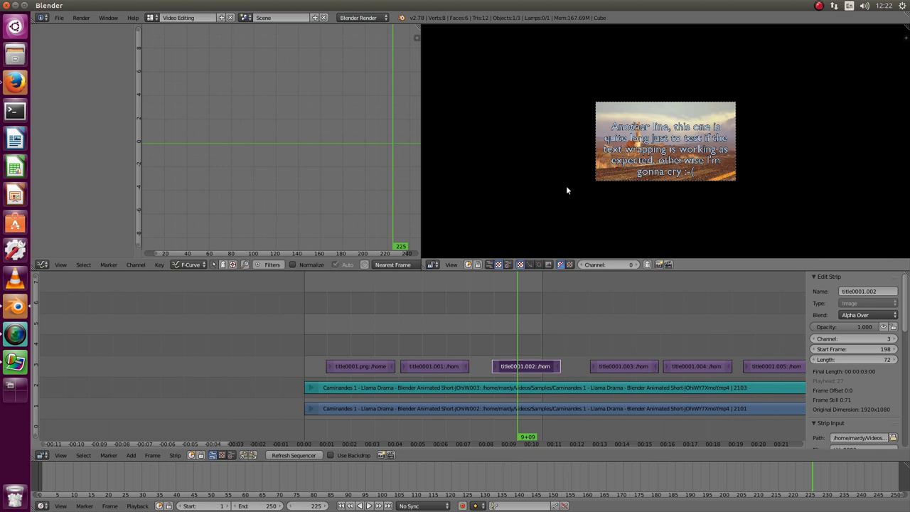
# Step: Open the screen-layout dropdown in Blender's top header
pyautogui.click(153, 17)
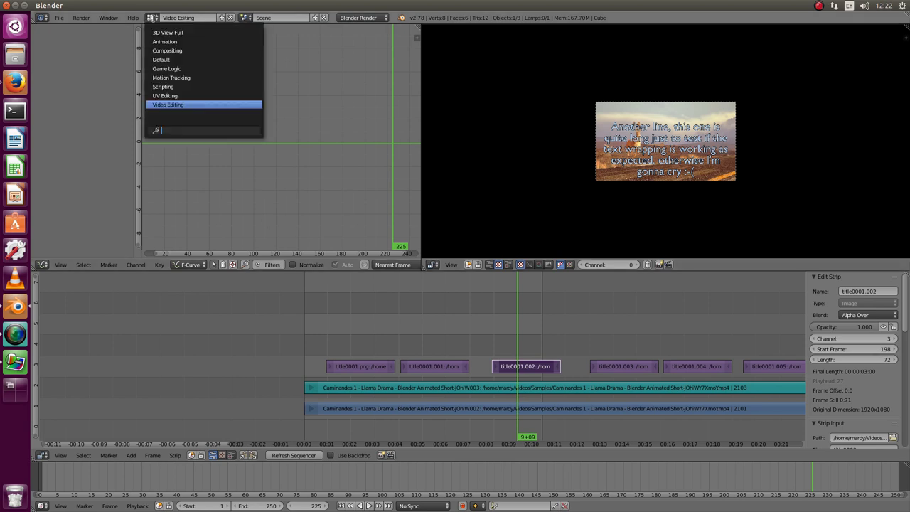
# Step: Switch to the Default layout, select all Font objects and unhide the hidden caption texts
pyautogui.click(163, 58)
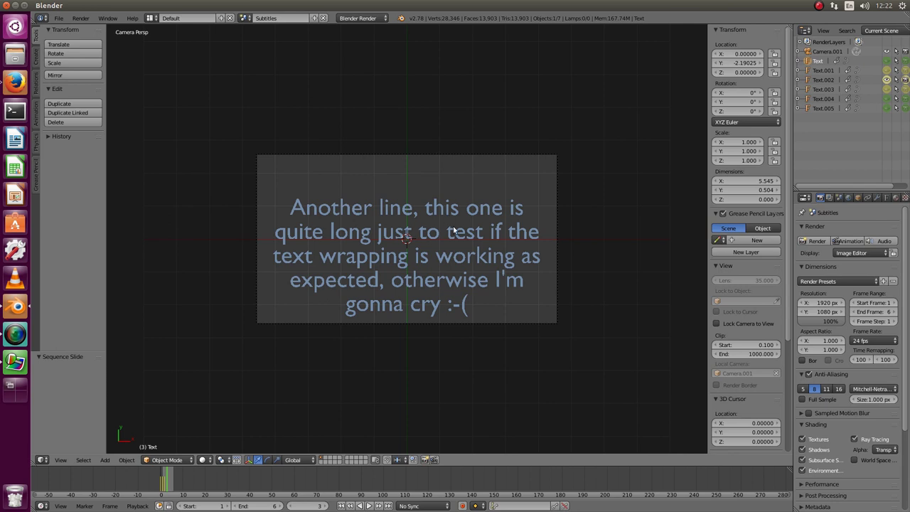
pyautogui.click(84, 460)
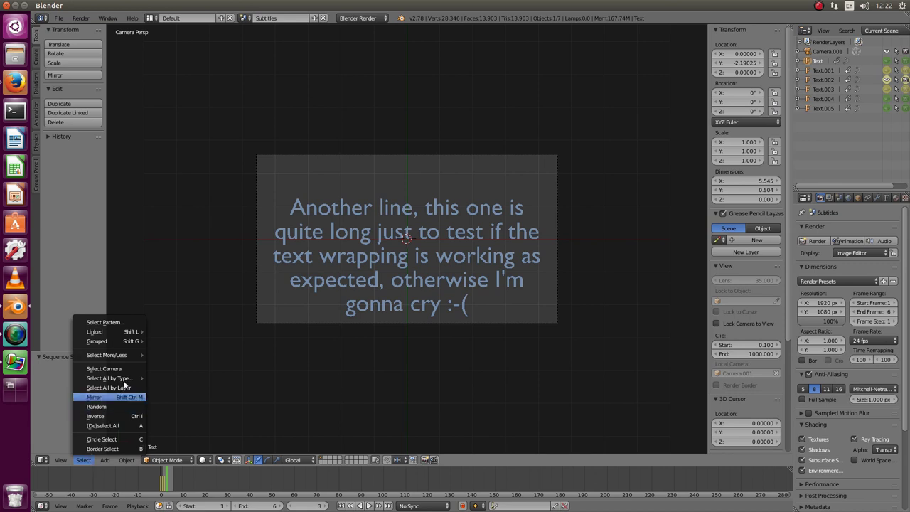
pyautogui.moveTo(125, 379)
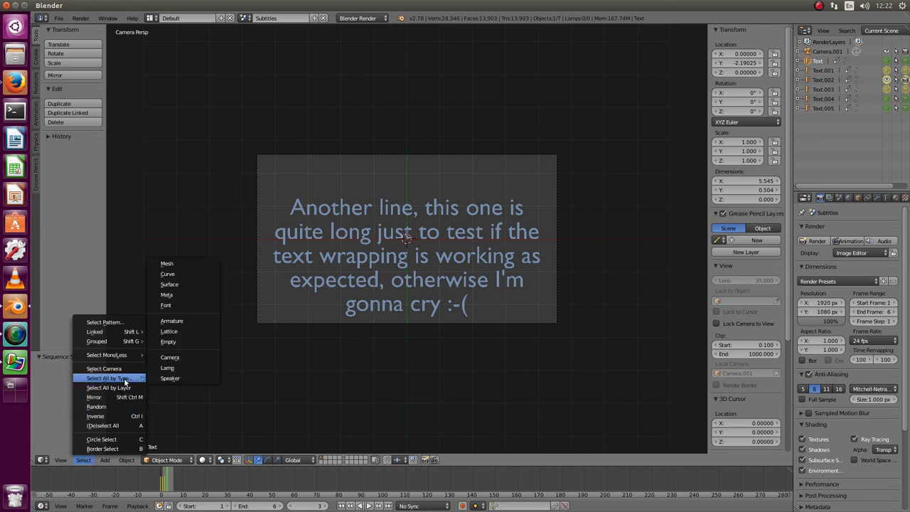
pyautogui.click(174, 305)
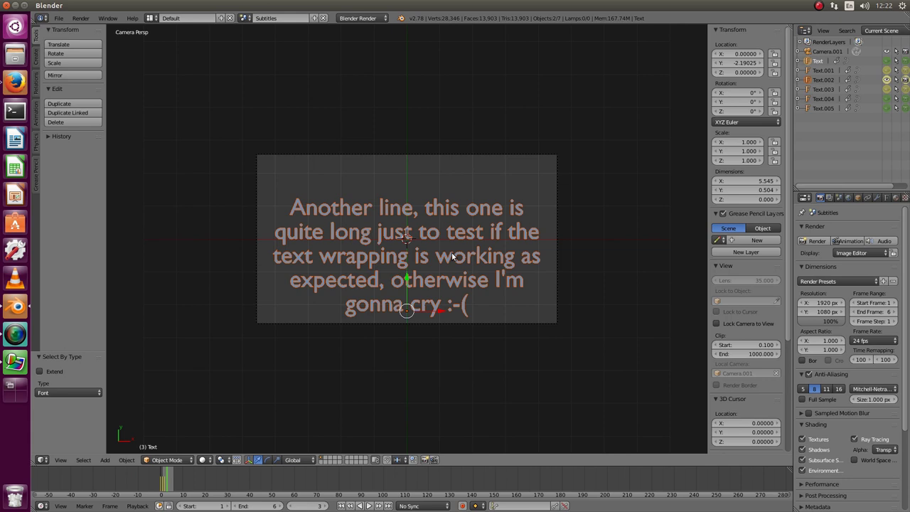
pyautogui.hotkey('alt', 'h')
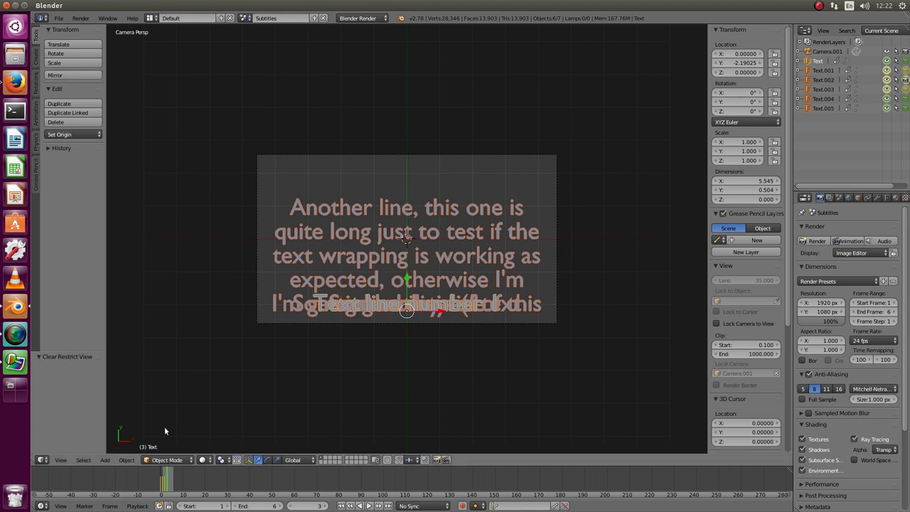
# Step: Select the Font objects and delete the extra captions Text.001 to Text.005
pyautogui.click(83, 460)
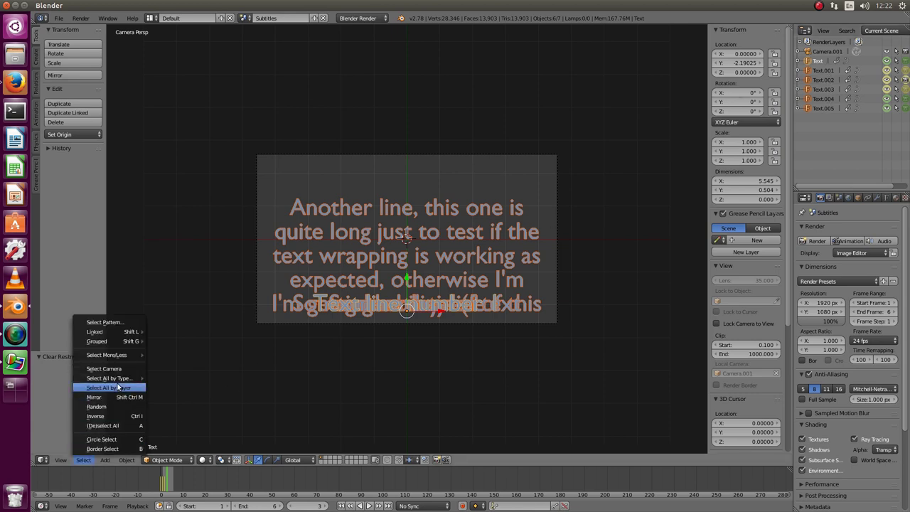
pyautogui.moveTo(125, 380)
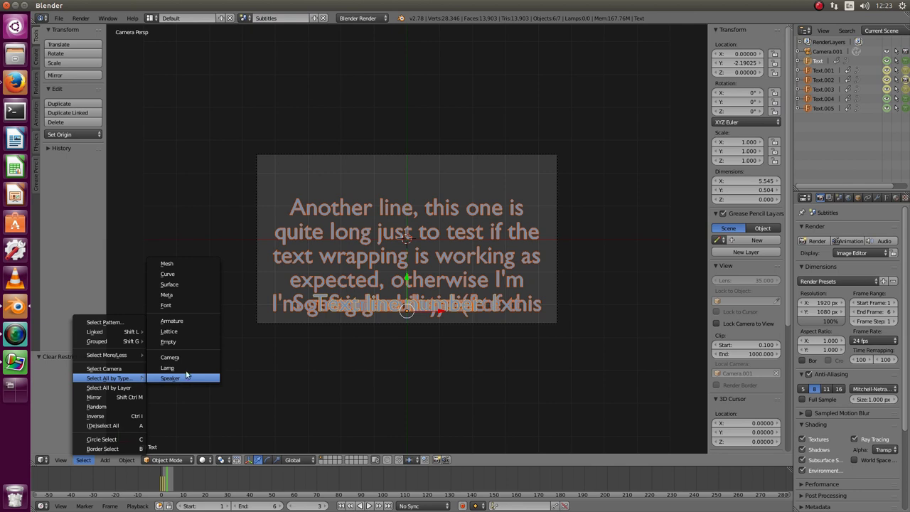
pyautogui.click(178, 305)
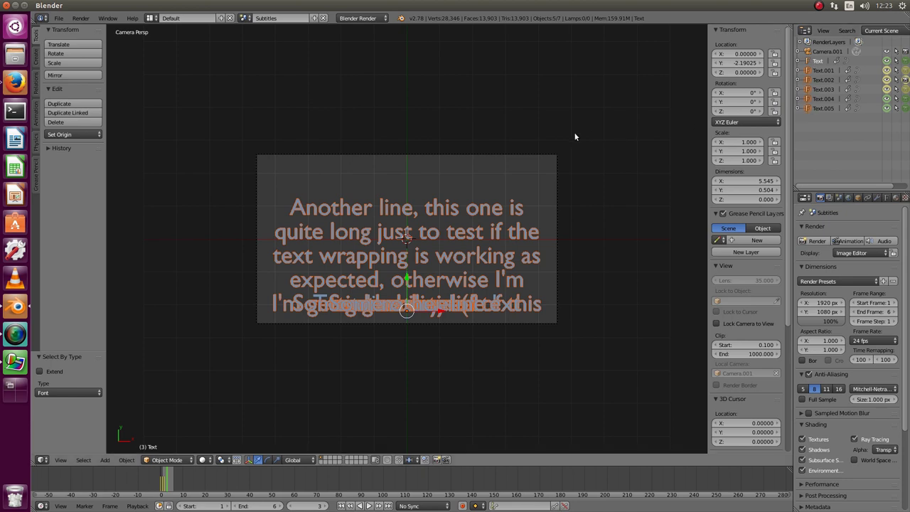
pyautogui.press('x')
pyautogui.click(561, 134)
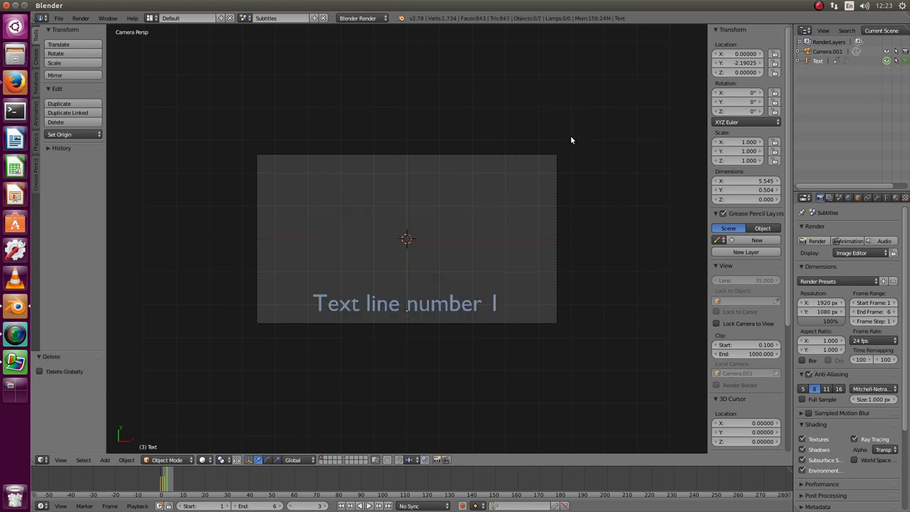
# Step: Select the remaining Text object and shrink its font size from 0.730 to 0.470
pyautogui.rightClick(442, 306)
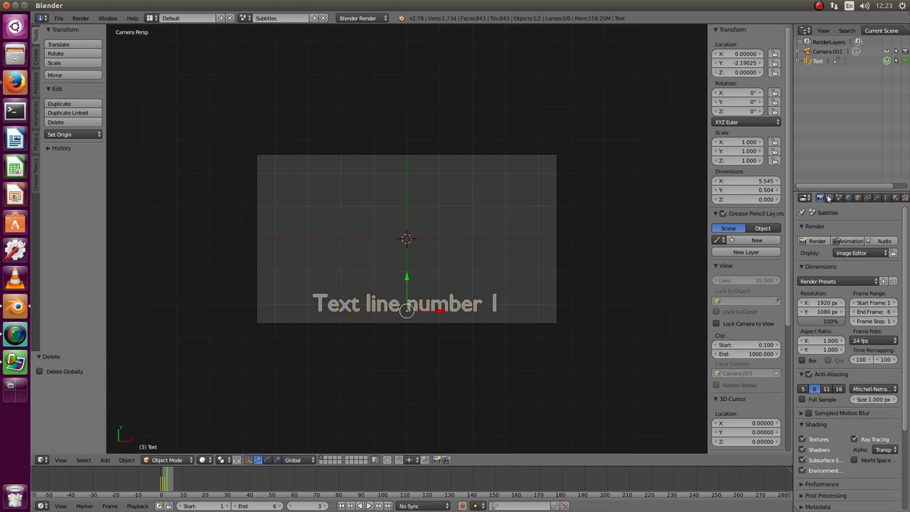
pyautogui.click(875, 198)
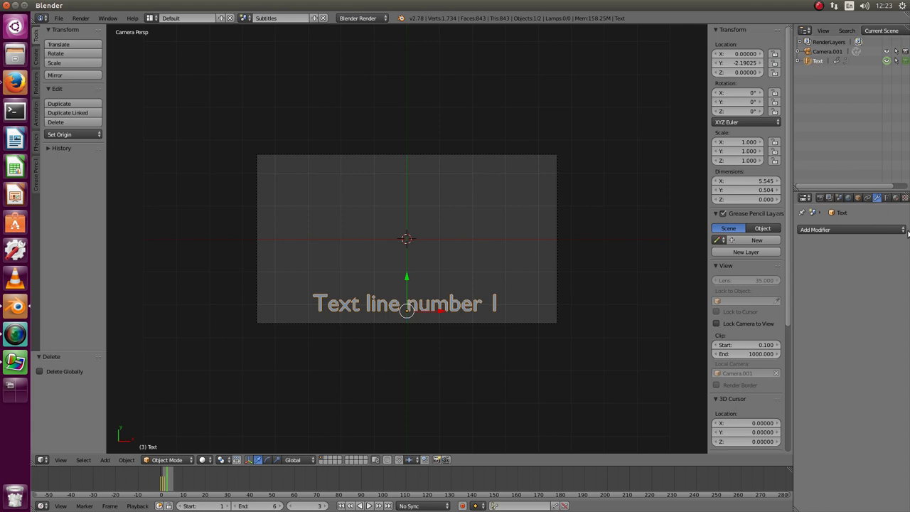
pyautogui.click(886, 199)
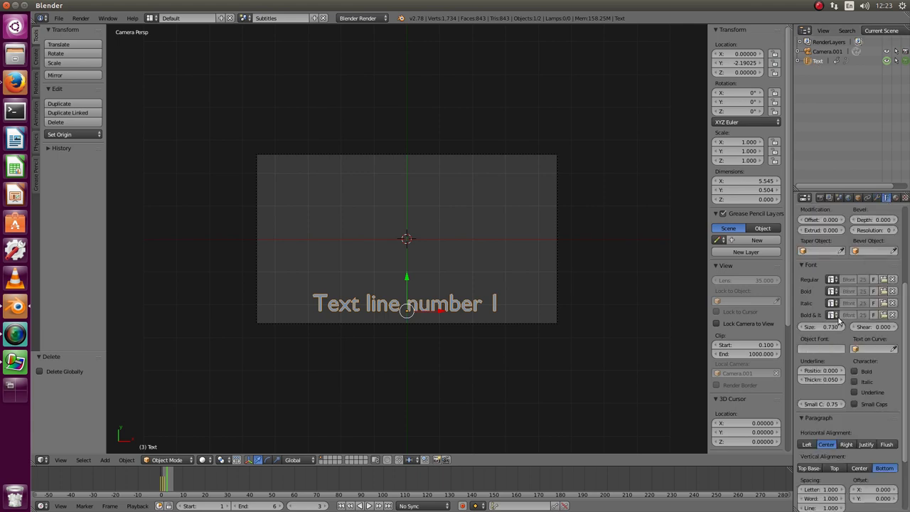
pyautogui.moveTo(824, 327)
pyautogui.mouseDown()
pyautogui.moveTo(773, 327)
pyautogui.moveTo(826, 329)
pyautogui.mouseUp()
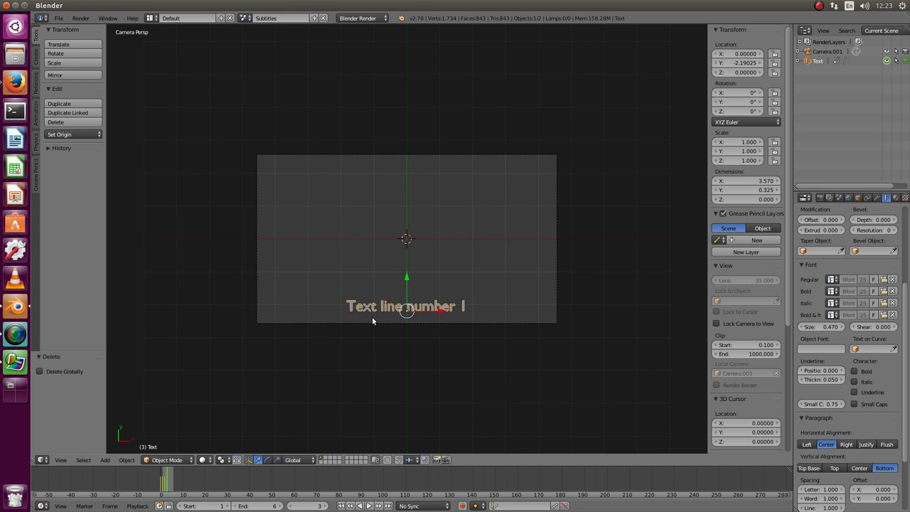
pyautogui.press('space')
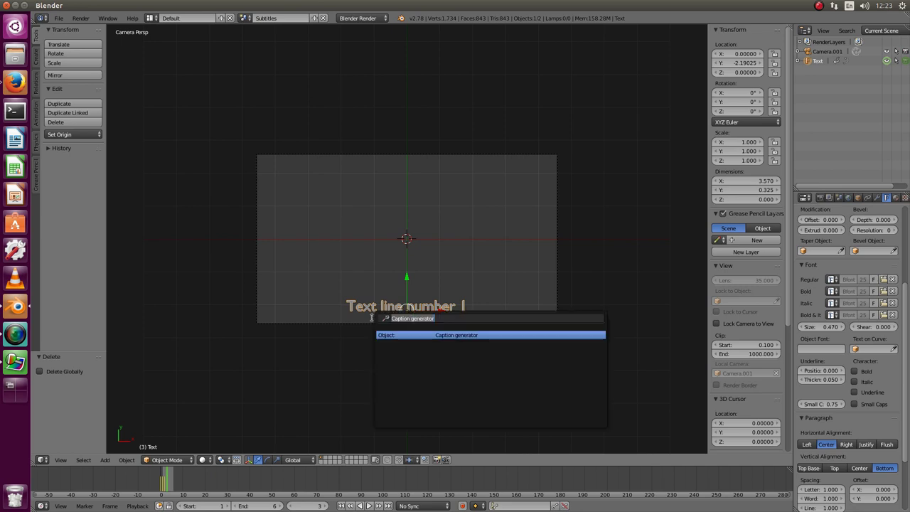
# Step: Regenerate Text.001–Text.005 from captions.txt, then check that frame 3's caption wraps into three lines
pyautogui.click(448, 334)
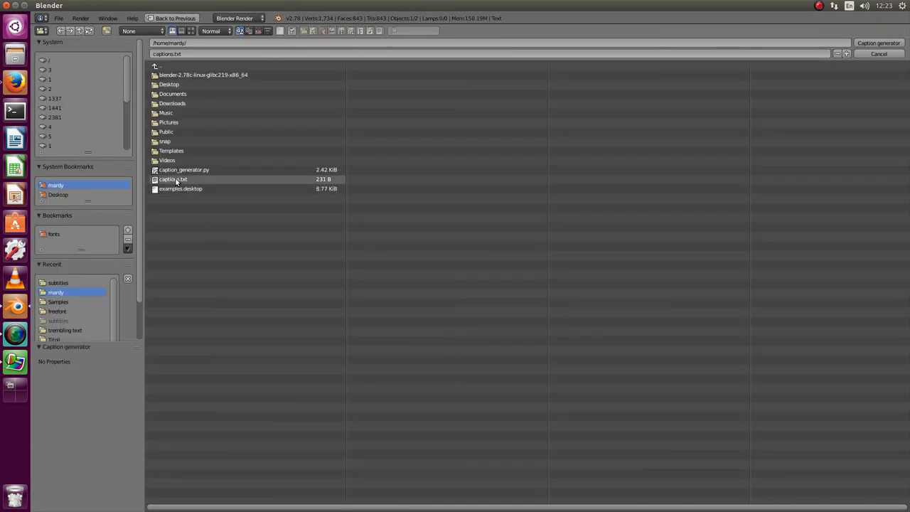
pyautogui.doubleClick(177, 181)
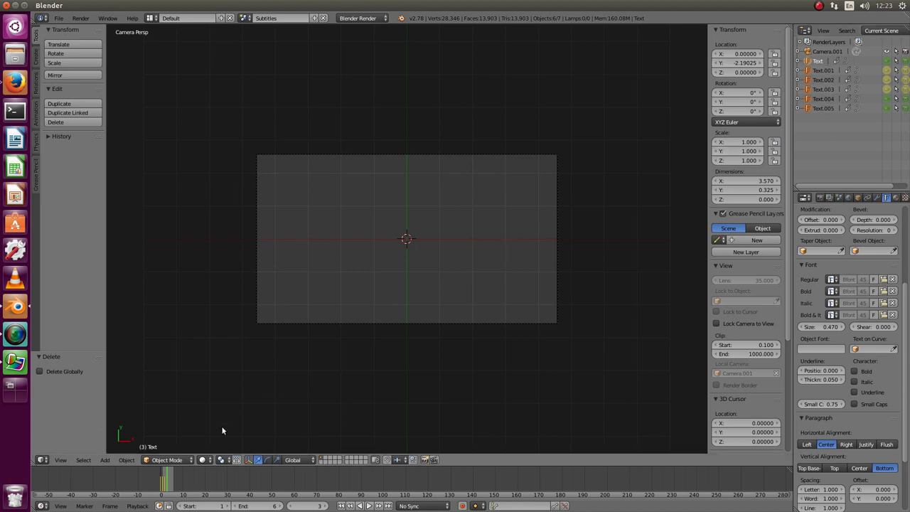
pyautogui.click(166, 478)
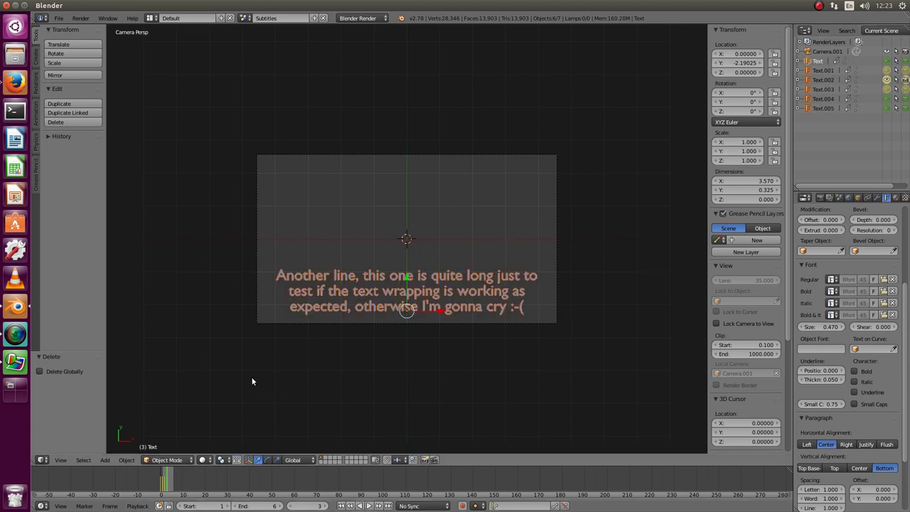
pyautogui.press('Left')
pyautogui.press('Left')
pyautogui.press('Left')
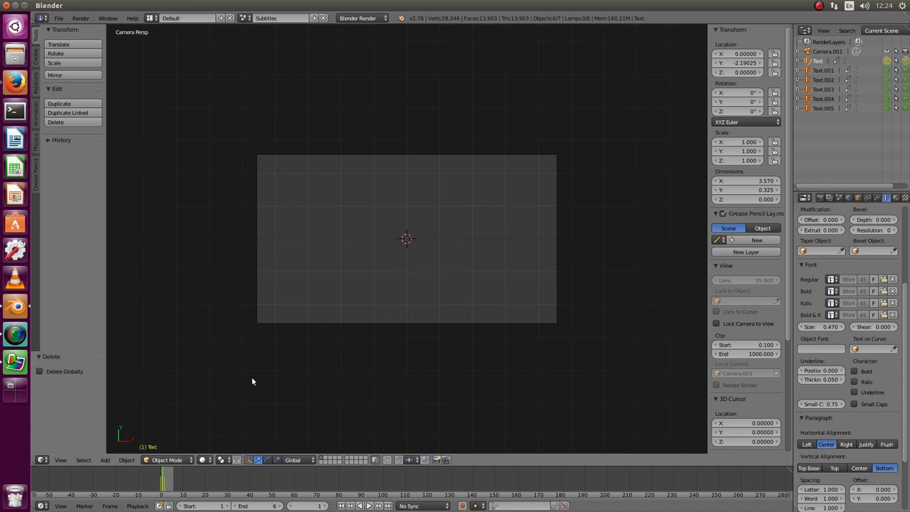
pyautogui.press('Right')
pyautogui.press('Right')
pyautogui.press('Right')
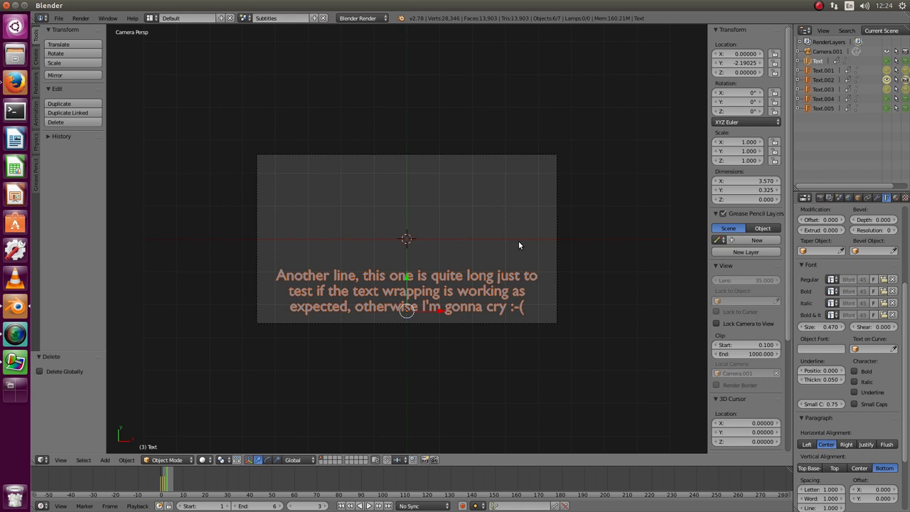
# Step: Render all six caption frames as an animation from the Render properties
pyautogui.click(820, 197)
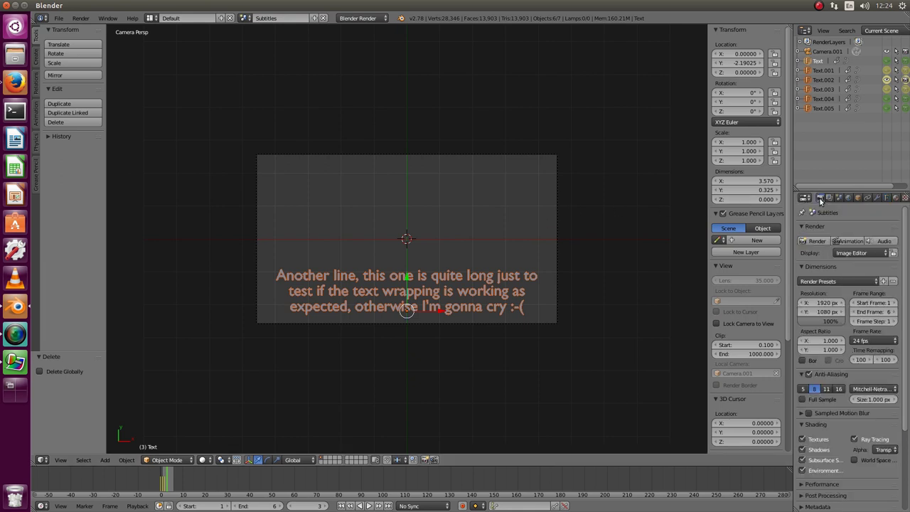
pyautogui.click(851, 241)
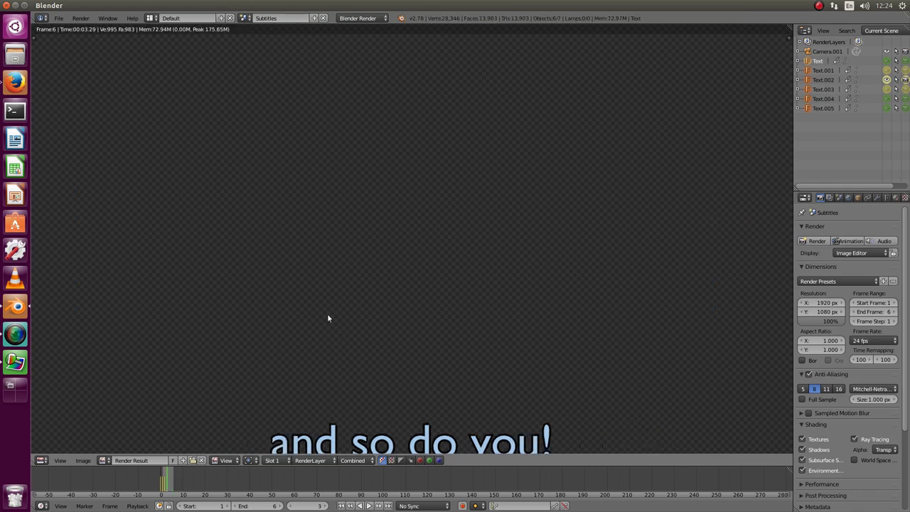
# Step: Switch to the Video Editing layout and preview the movie's captions at frames 152 and 69
pyautogui.click(152, 18)
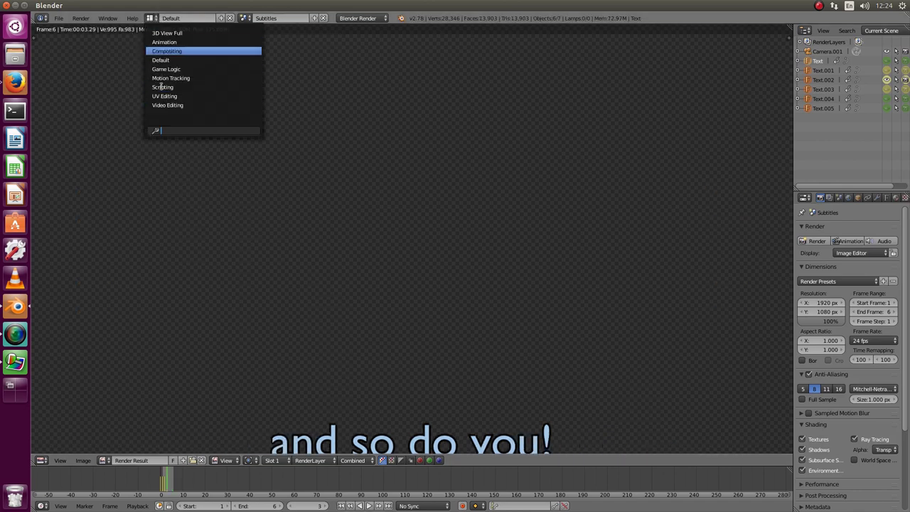
pyautogui.click(164, 105)
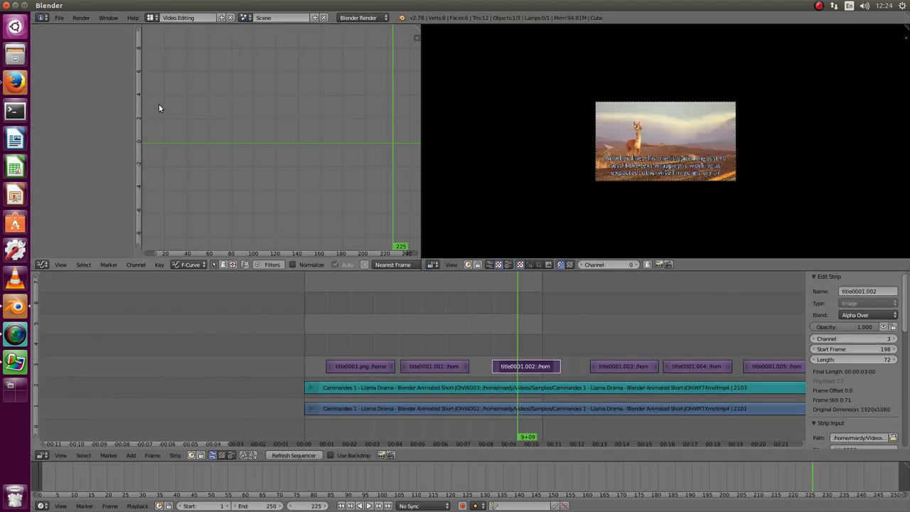
pyautogui.click(448, 342)
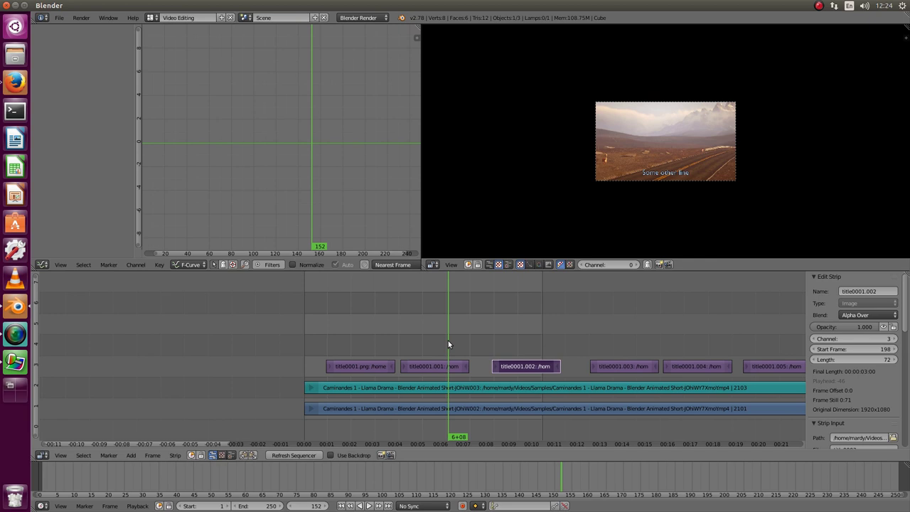
pyautogui.click(368, 344)
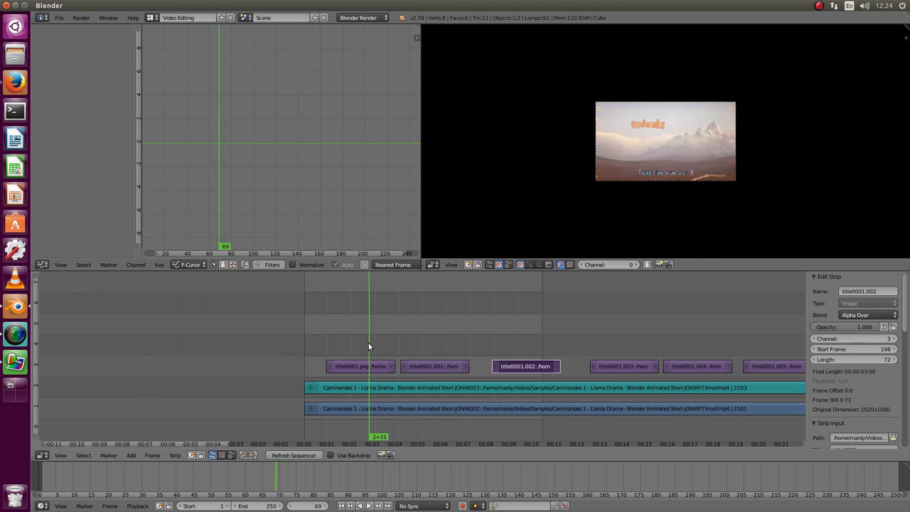